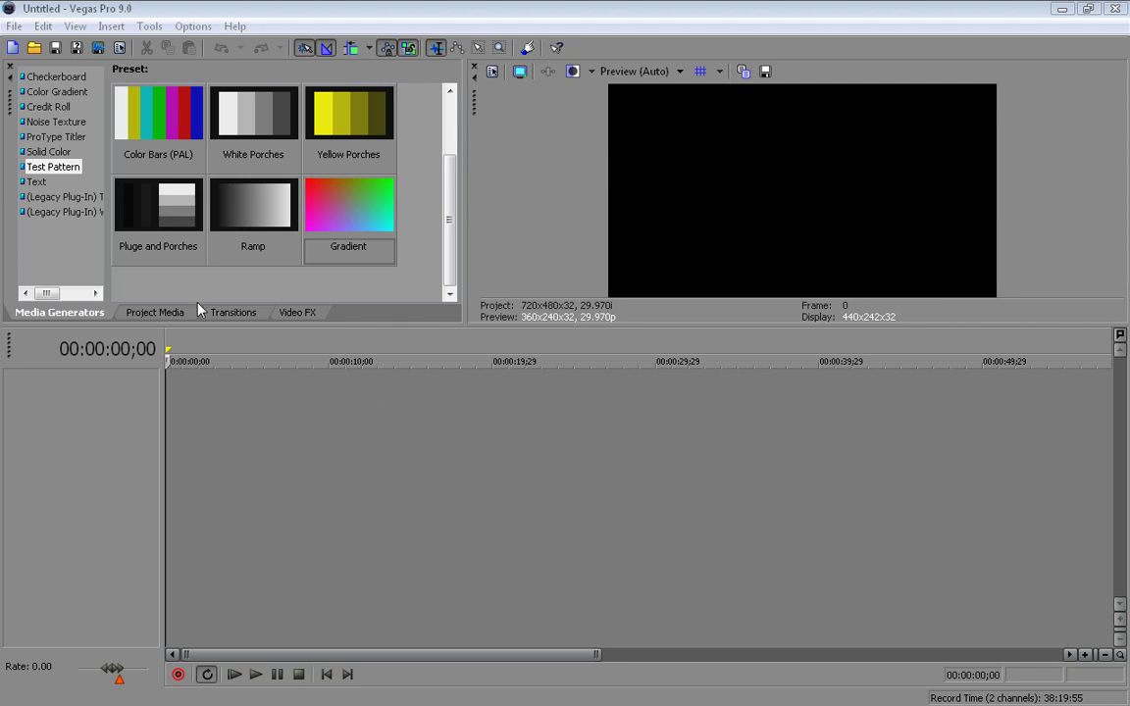
- Import the DirtyClips video into the project and place it at the start of the timeline
click(12, 27)
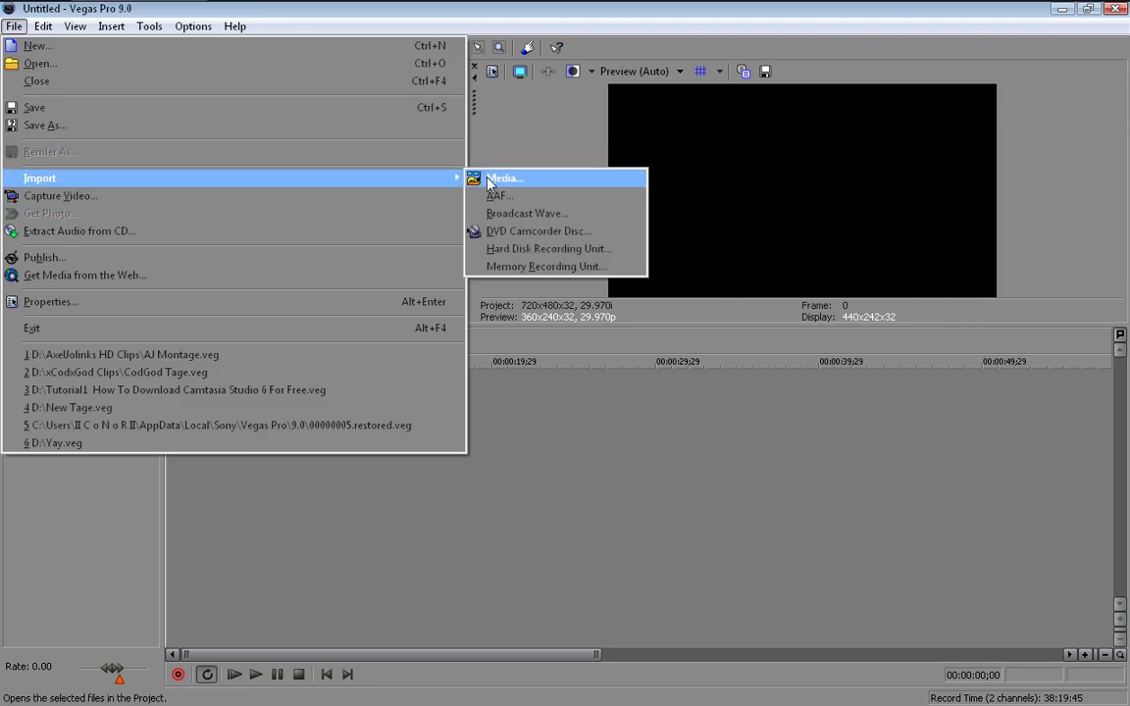
click(495, 179)
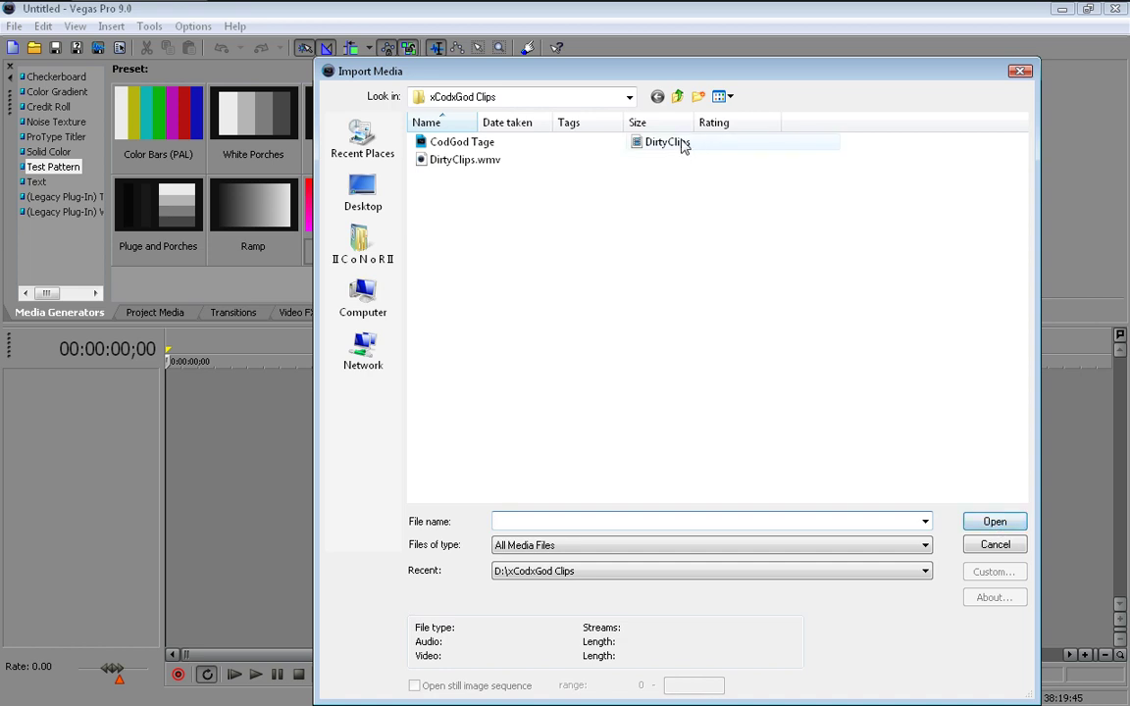
double_click(684, 145)
drag(215, 155, 206, 394)
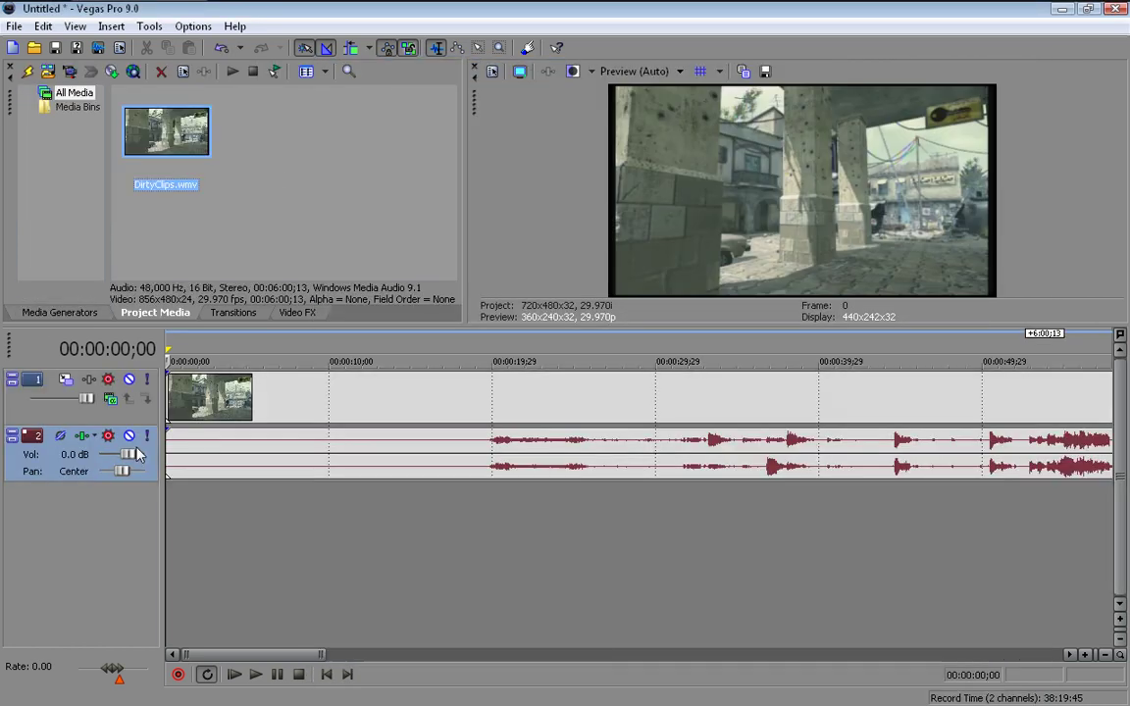
- Split both the video and the audio of the DirtyClips clip at 00:00:42;19
click(373, 417)
scroll(373, 417, down, 5)
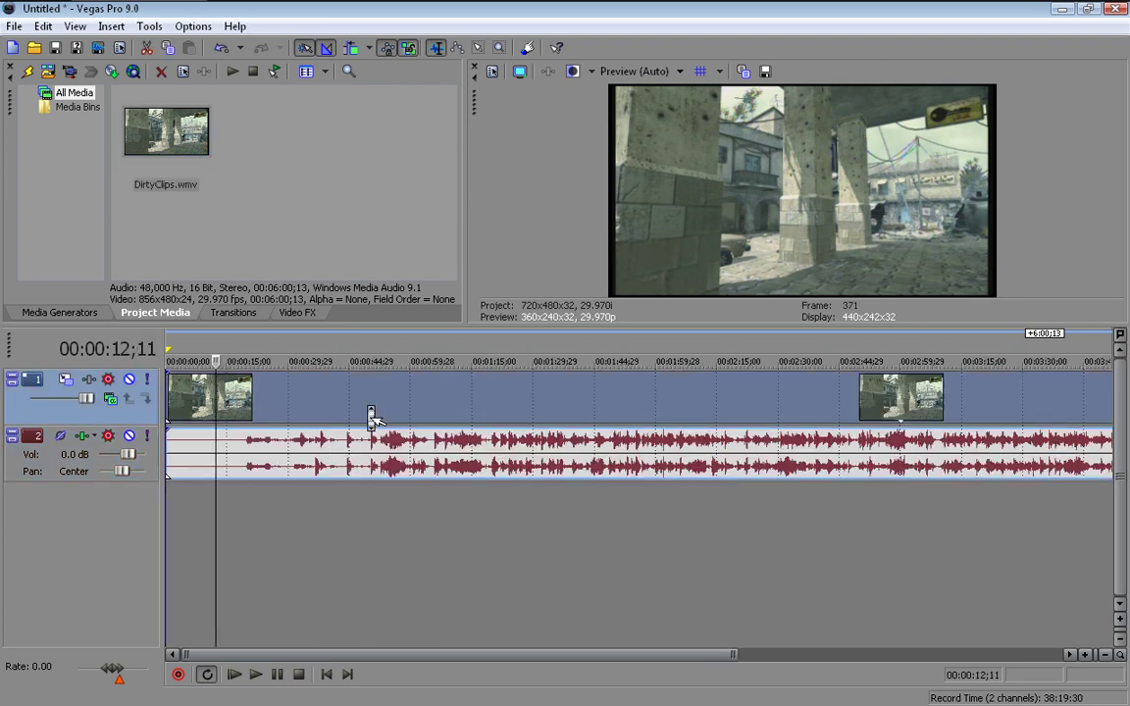
click(265, 389)
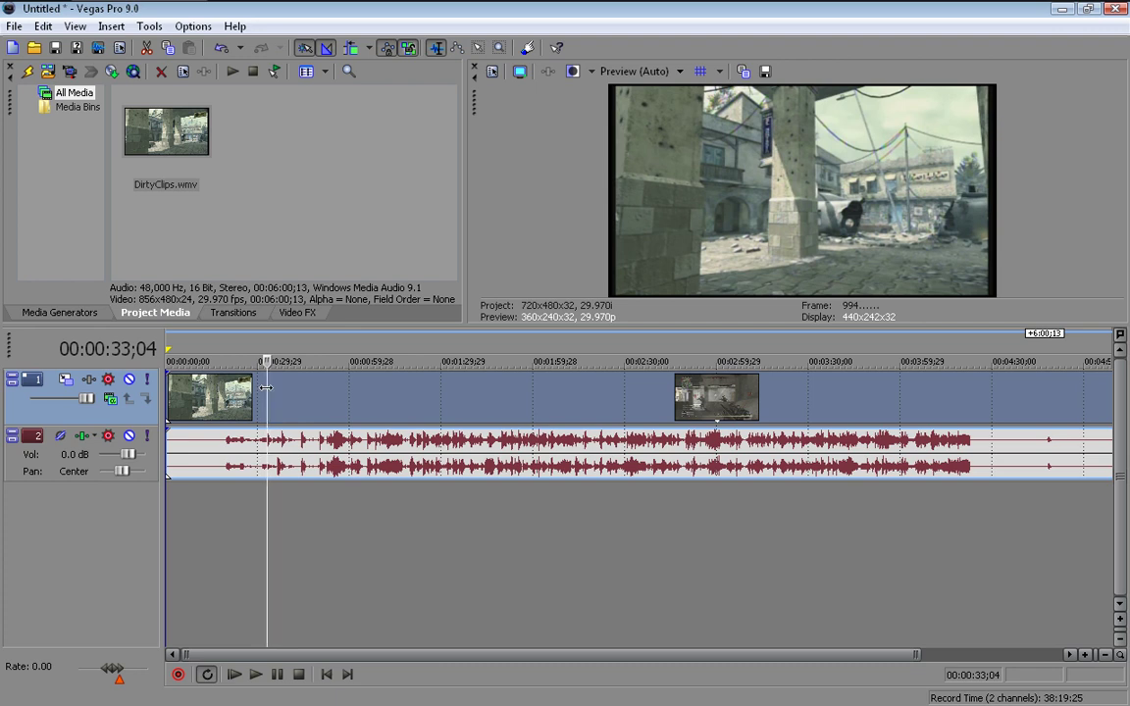
click(280, 396)
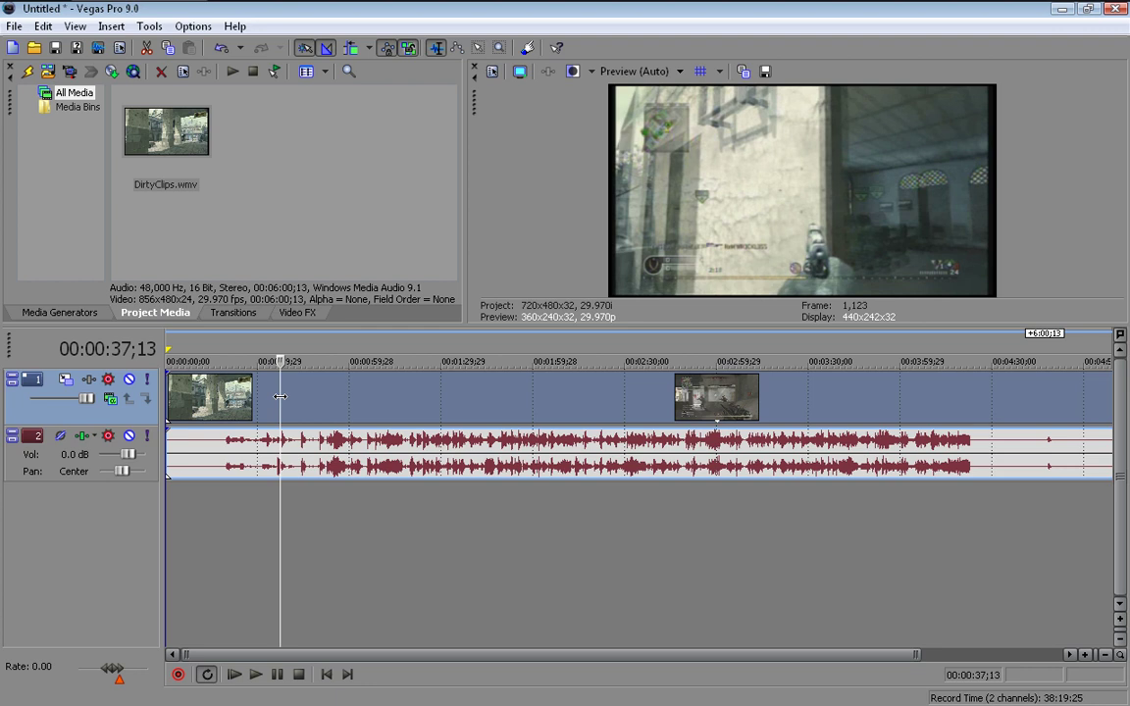
drag(280, 396, 296, 395)
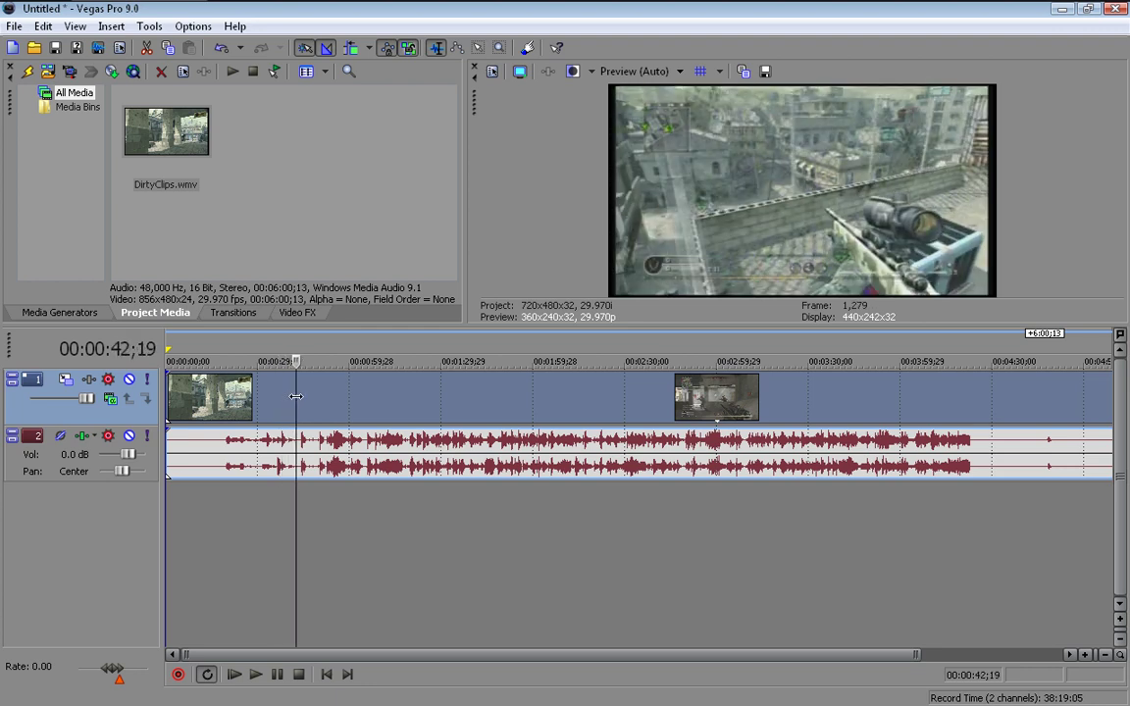
key(s)
click(295, 457)
key(s)
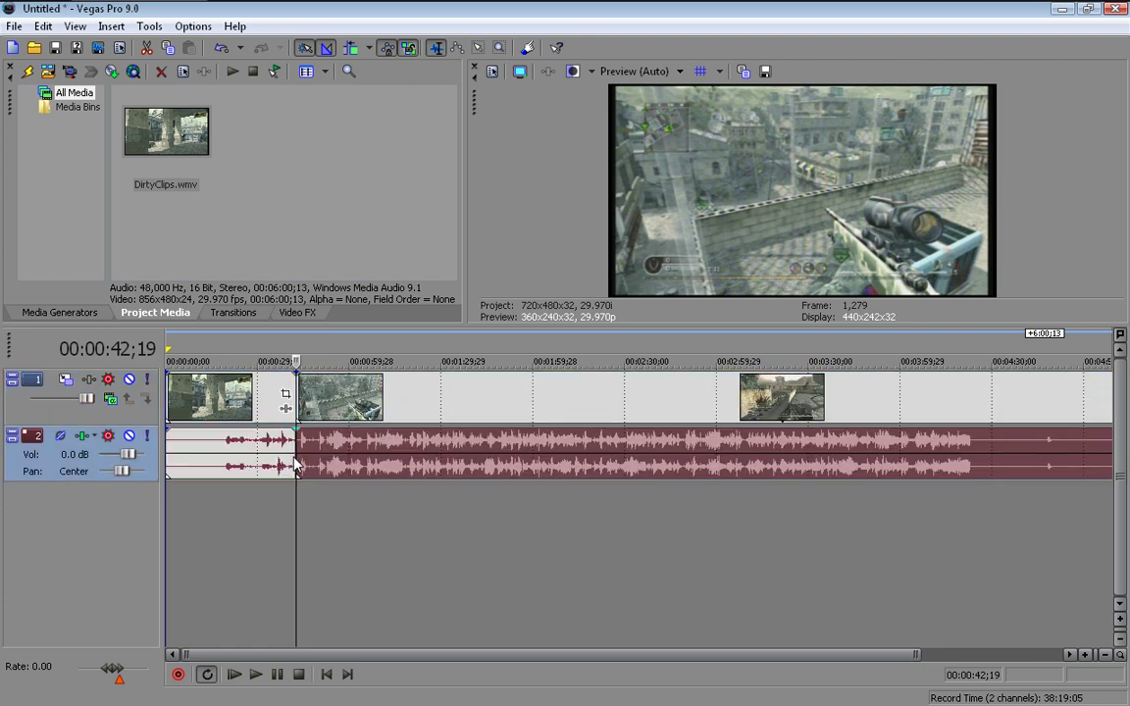
- Delete the video and audio segments before the 00:00:42;19 split
click(268, 456)
key(Delete)
click(251, 410)
key(Delete)
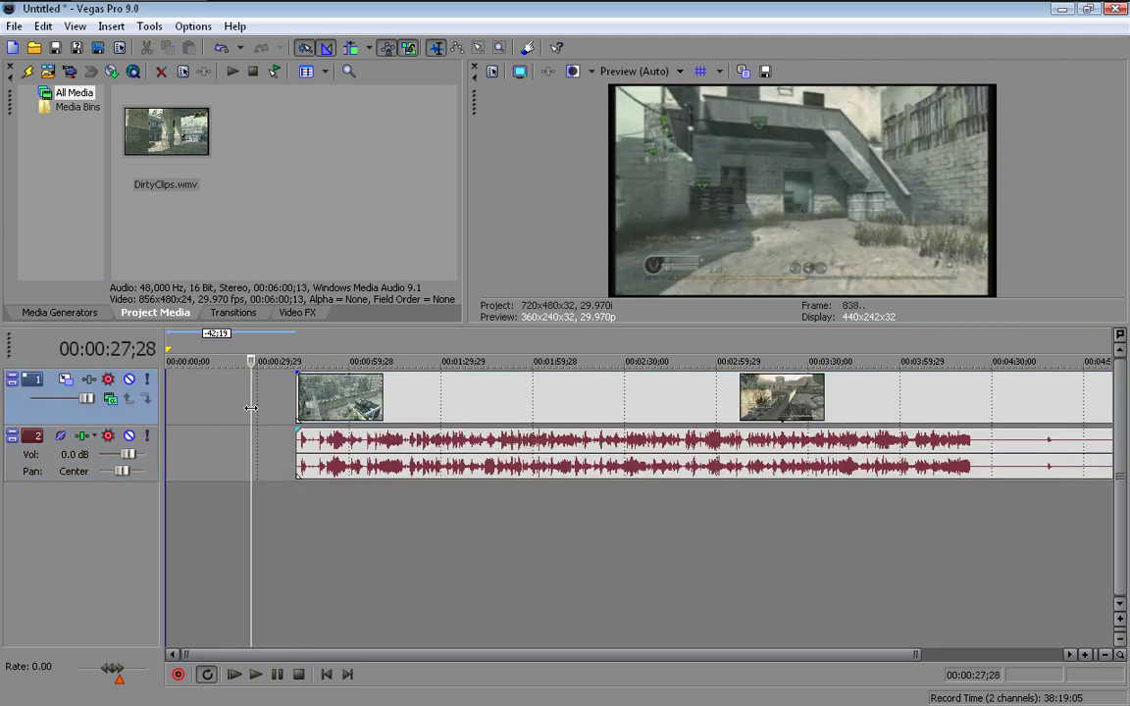
- Move the remaining video and audio segments to the start of the timeline
key(Home)
drag(344, 408, 215, 407)
drag(338, 447, 171, 454)
- Play the opening of the clip and split its video and audio at 00:00:03;12
scroll(172, 454, up, 6)
click(175, 416)
key(space)
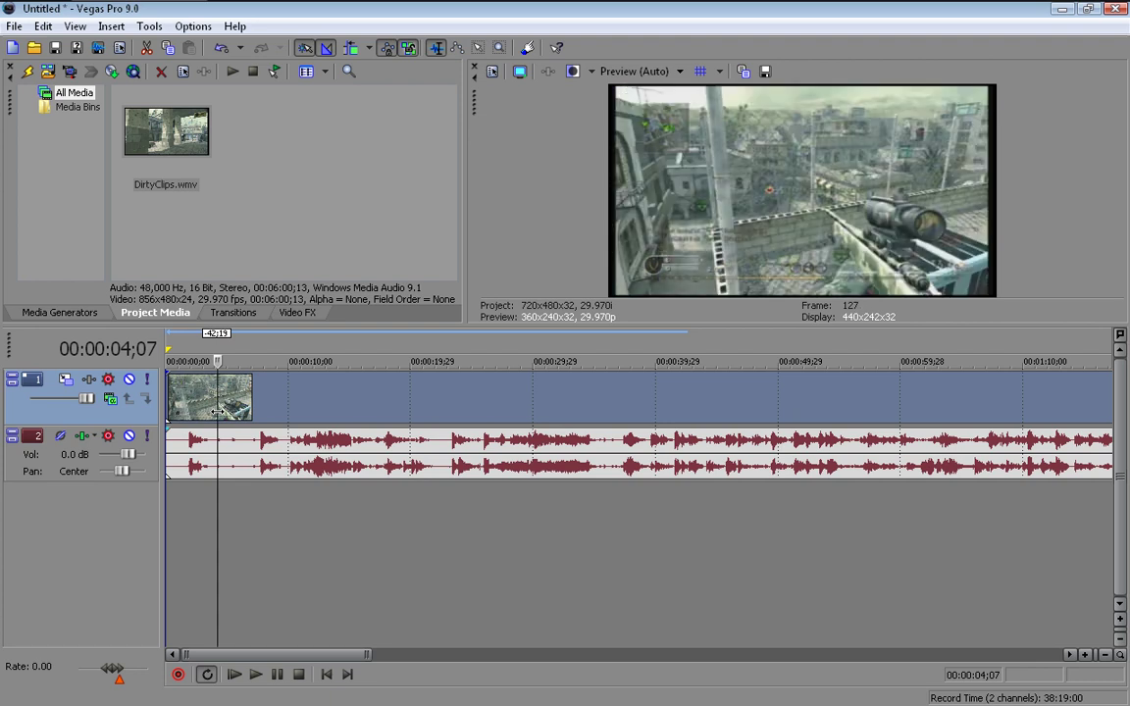
drag(218, 411, 206, 422)
key(s)
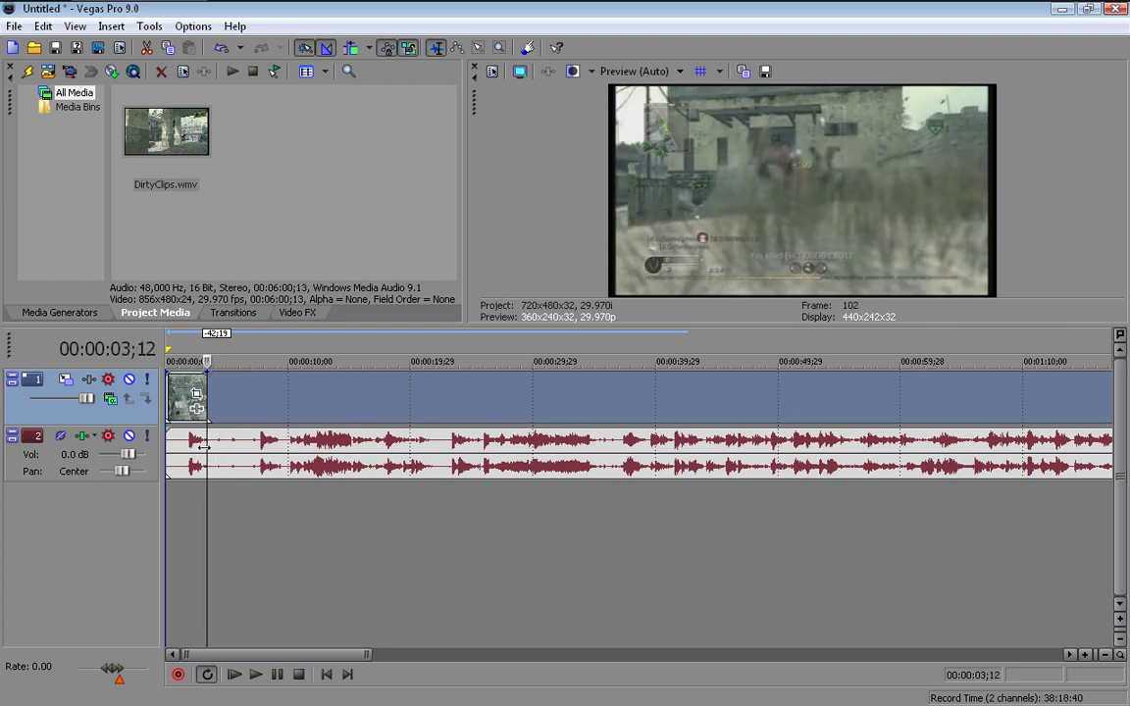
click(205, 453)
key(s)
- Delete the audio and video segments after the 00:00:03;12 split, keeping only the short opening clip
click(222, 455)
key(w)
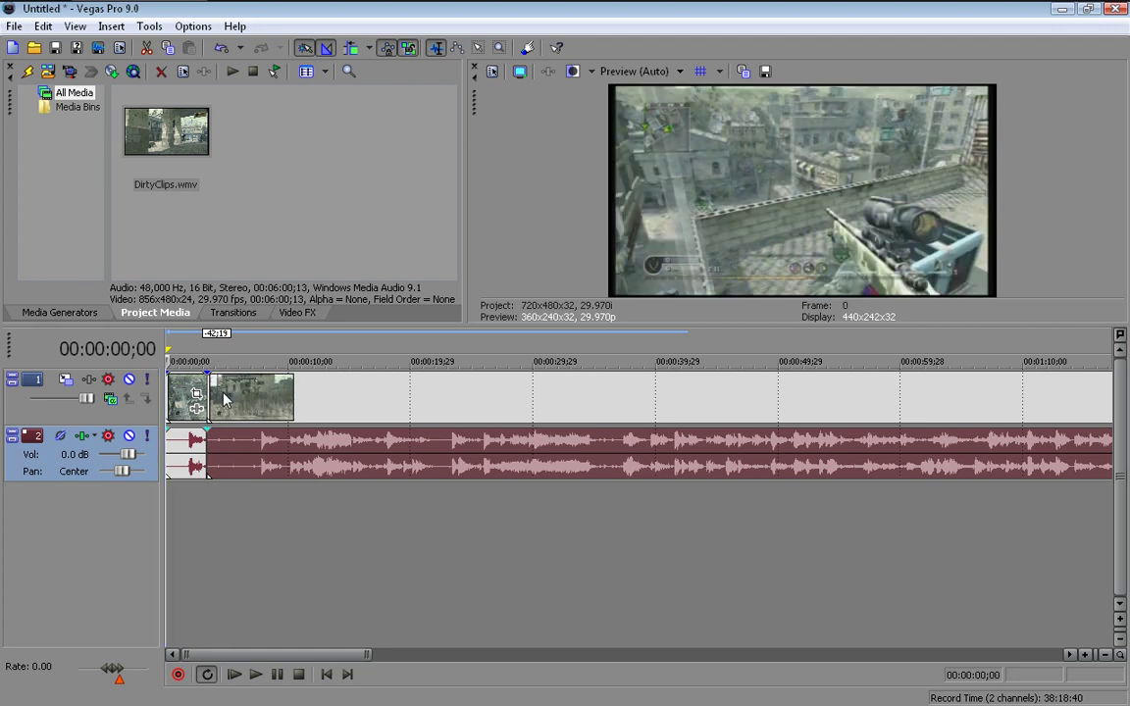
click(223, 394)
click(236, 444)
key(Delete)
click(212, 378)
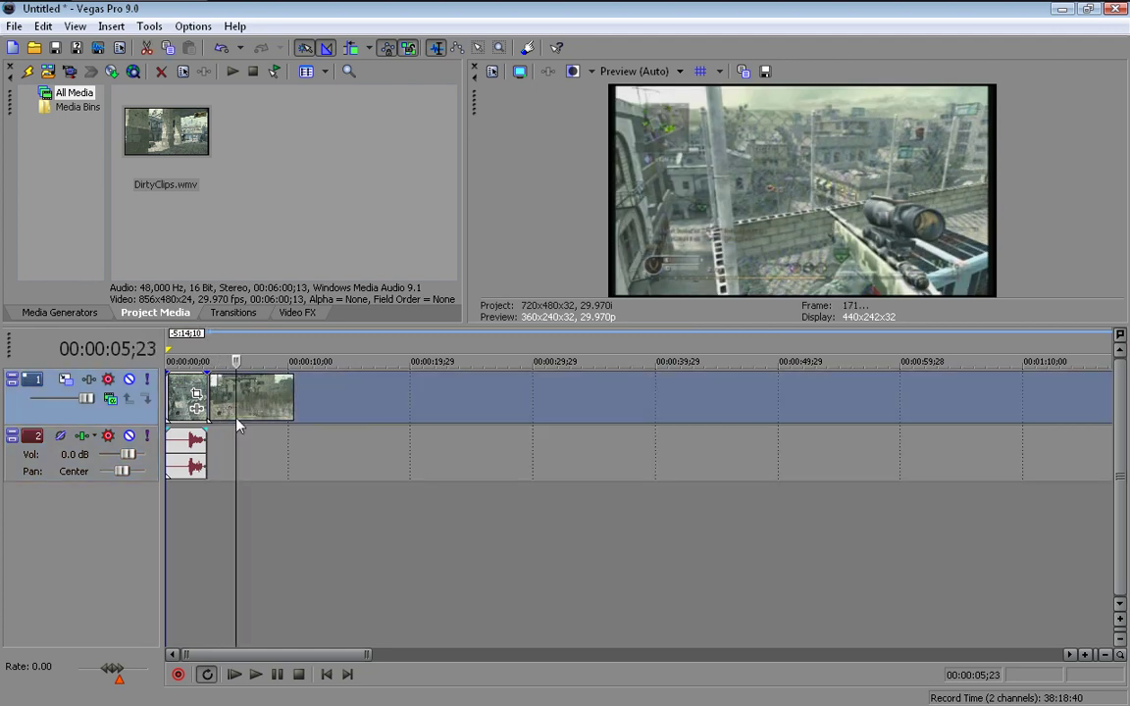
key(Delete)
- Delete the short clip's audio and remove the empty audio track
click(179, 413)
scroll(180, 412, up, 3)
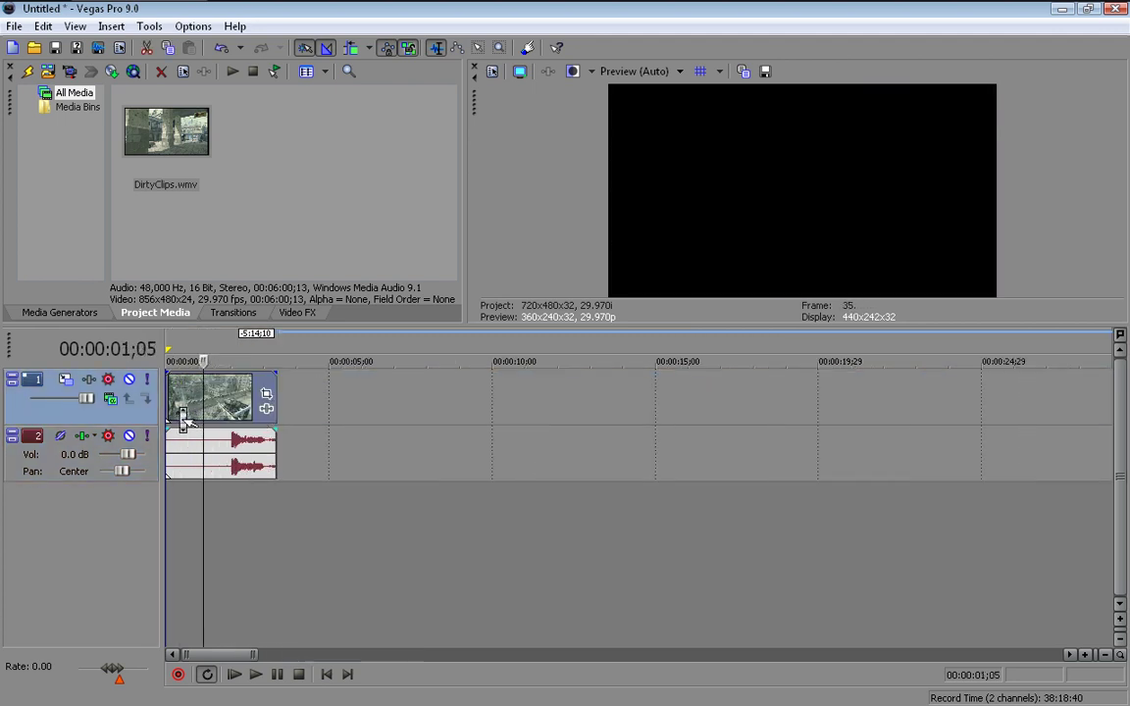
click(192, 461)
key(Delete)
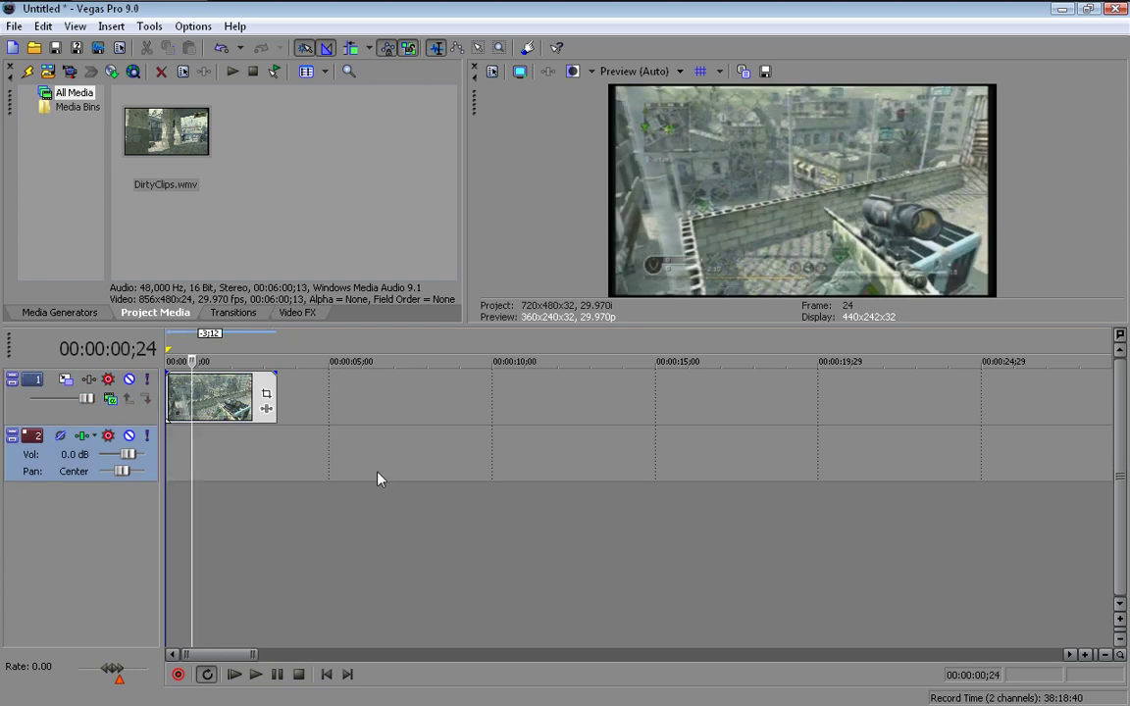
key(Delete)
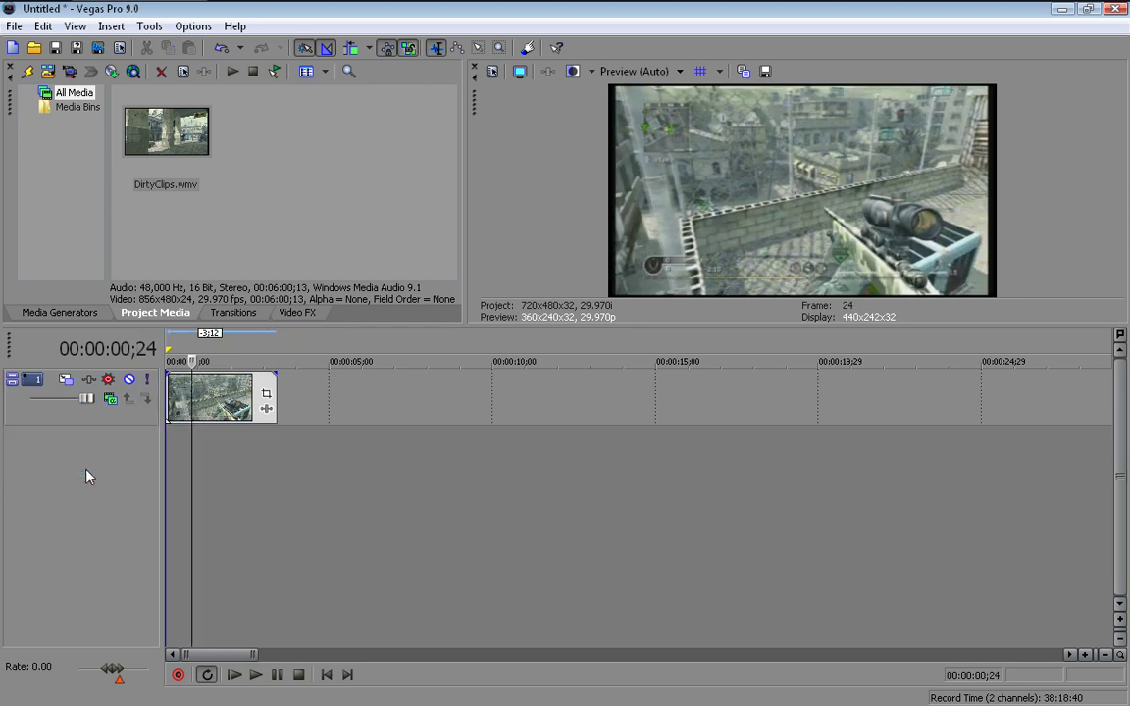
- Insert two empty video tracks above the track that holds the clip
right_click(331, 419)
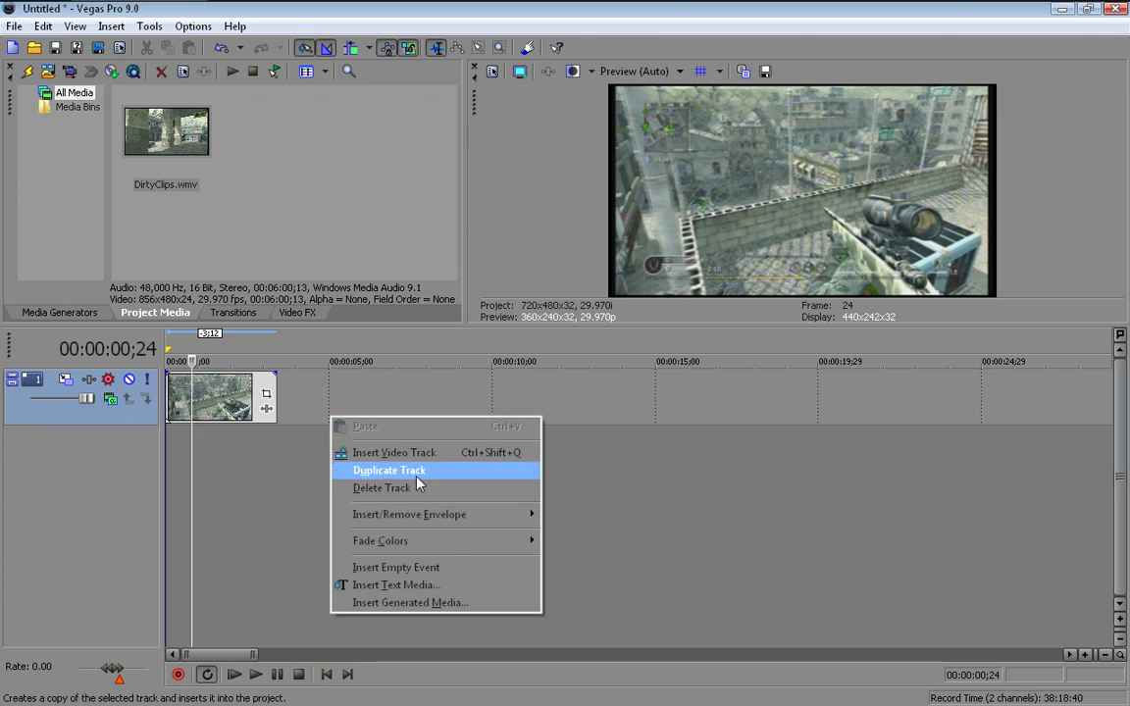
click(345, 452)
right_click(321, 419)
click(369, 453)
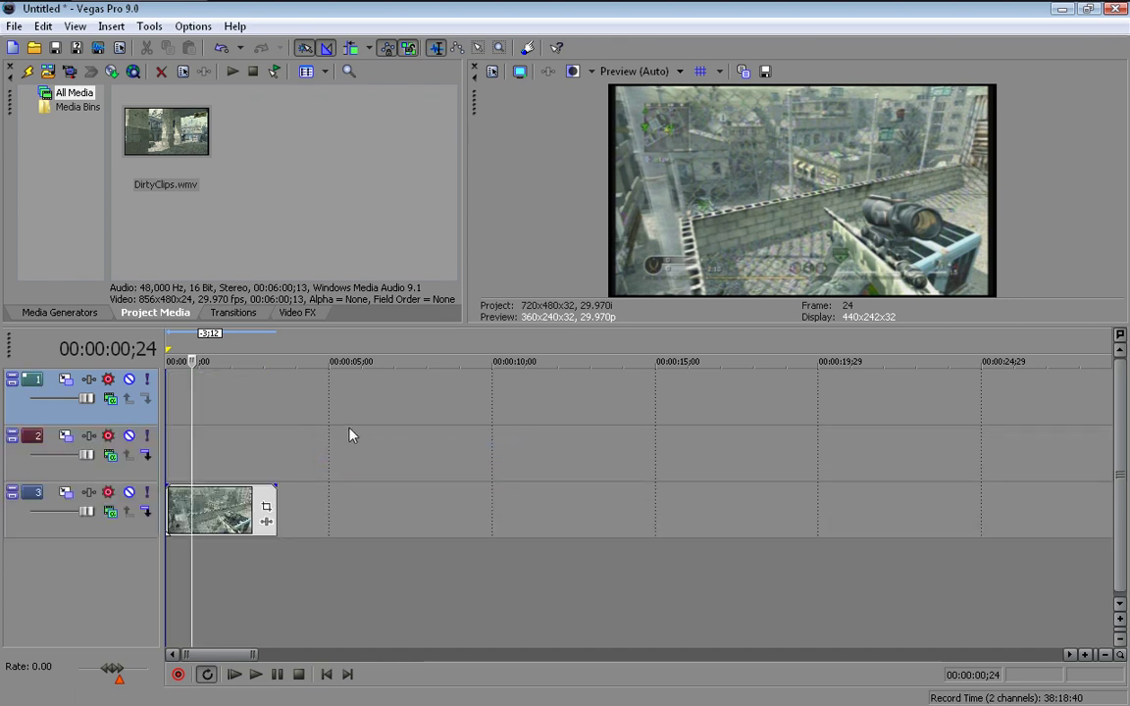
- Copy the clip from the third track to the start of the first track
click(210, 505)
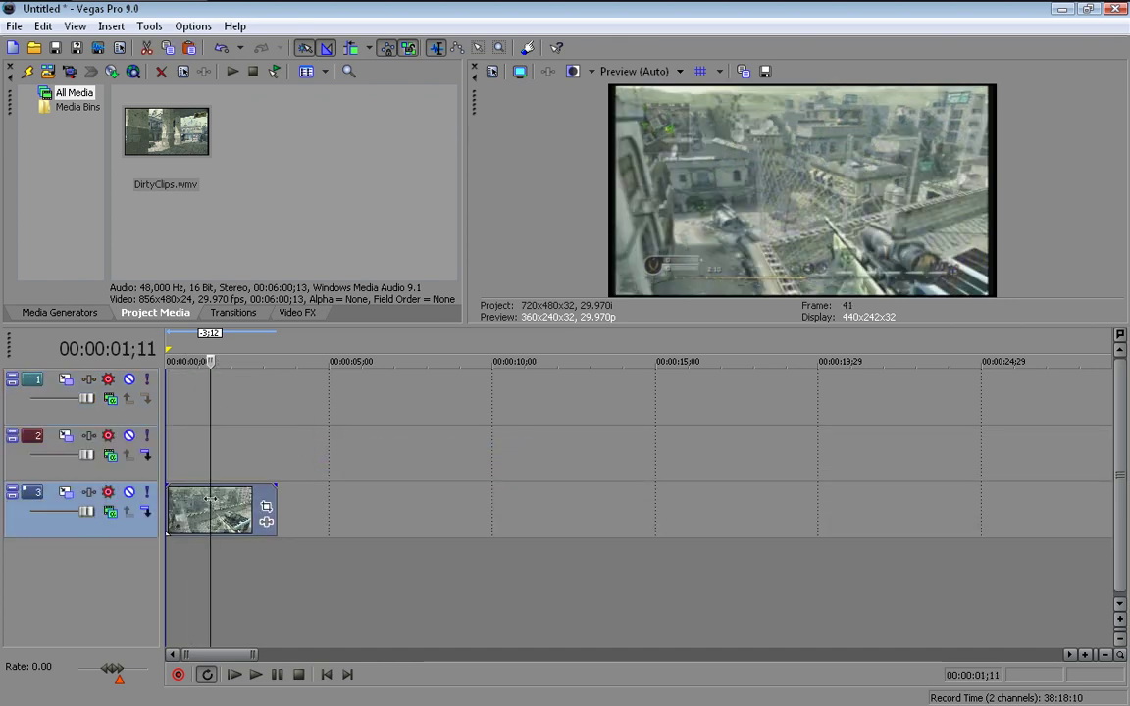
click(173, 408)
click(167, 408)
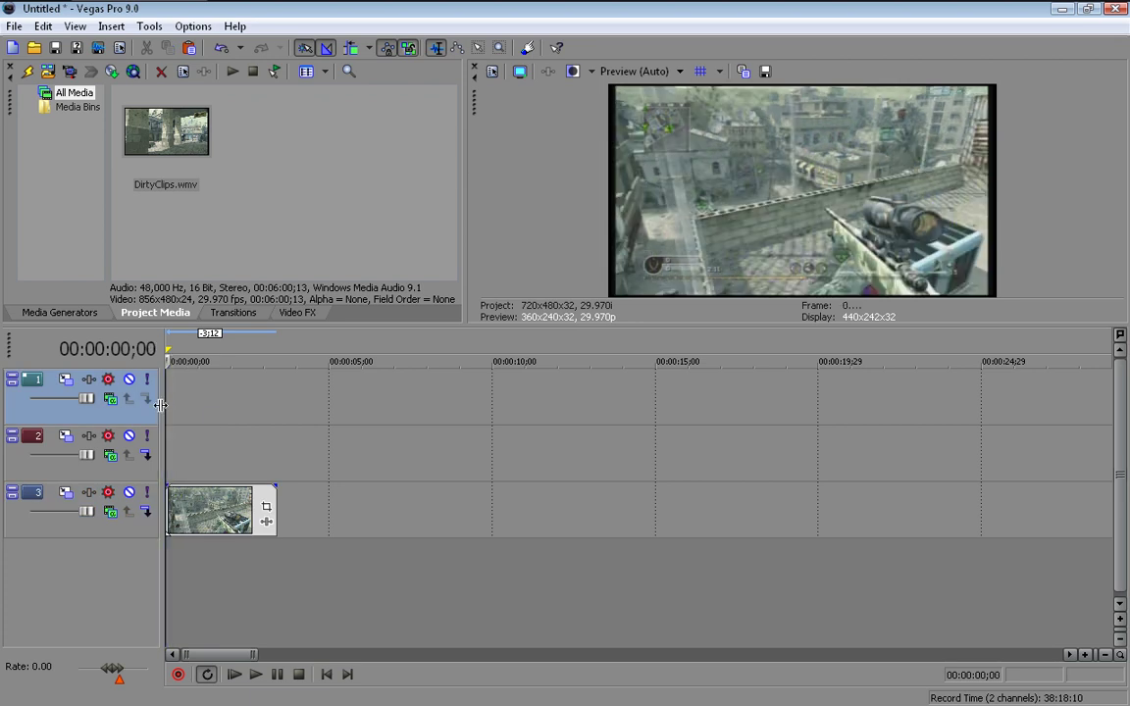
key(ctrl+v)
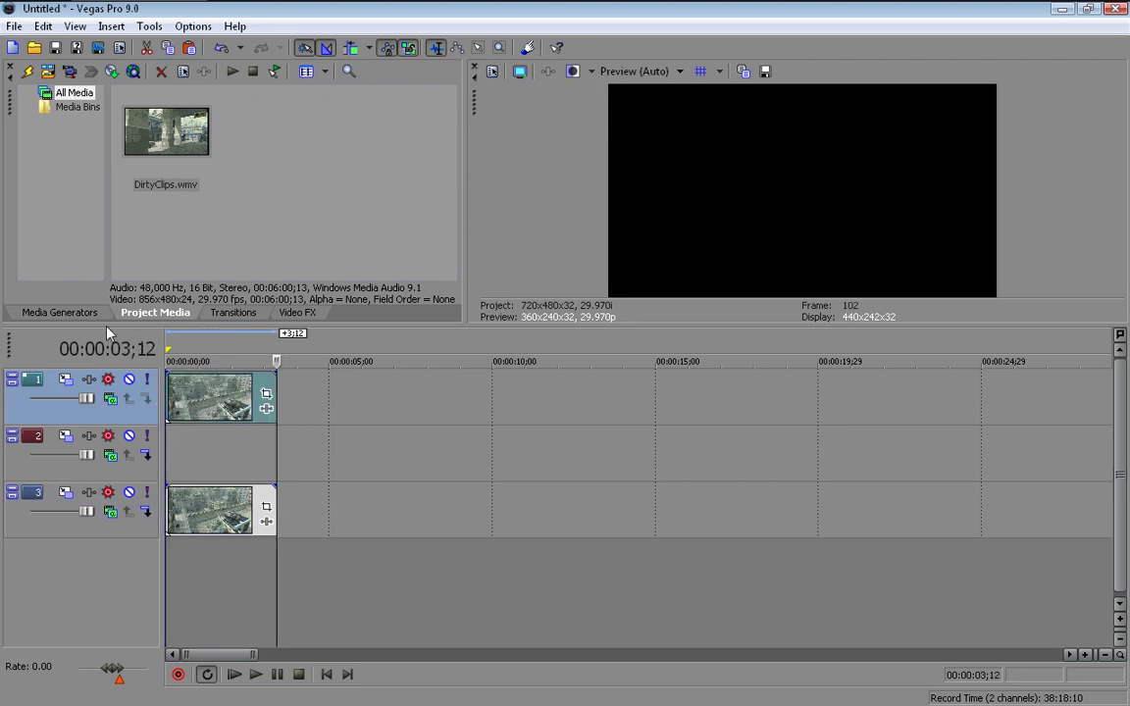
- Add the Test Pattern generator's Gradient preset at the start of the second track, keeping its default settings
click(61, 312)
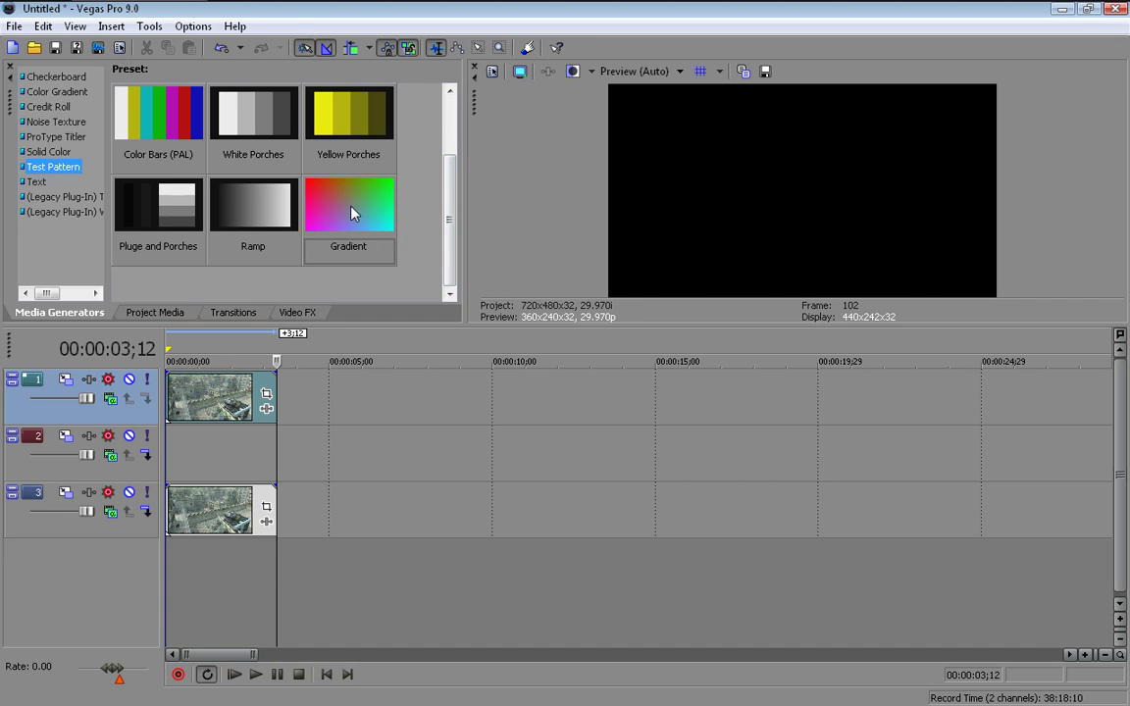
drag(353, 213, 169, 442)
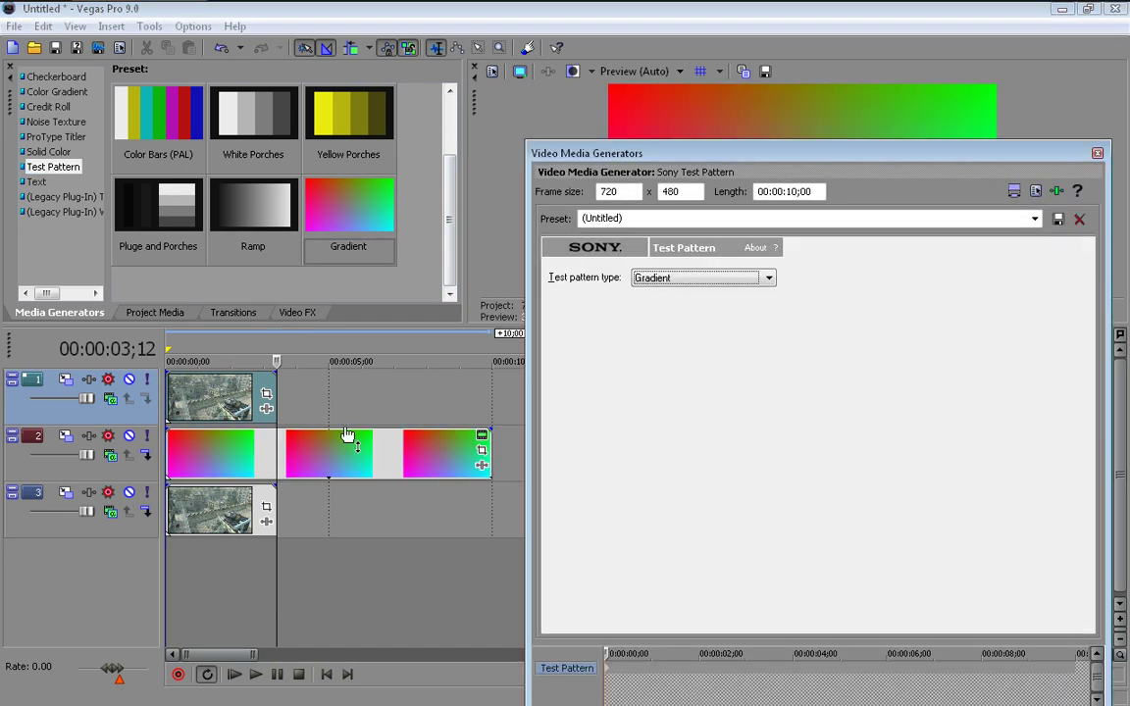
click(1098, 154)
- Trim the gradient to end with the clips at 00:00:03;12 and set its track's compositing mode to Overlay
drag(487, 457, 277, 461)
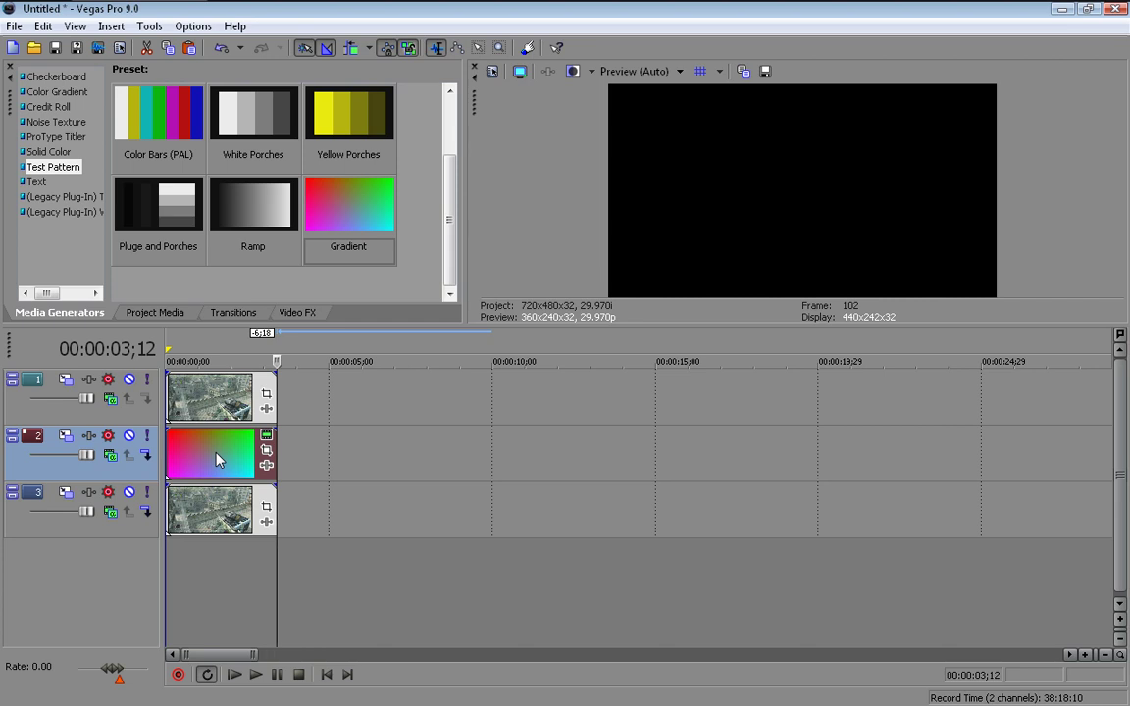
click(110, 457)
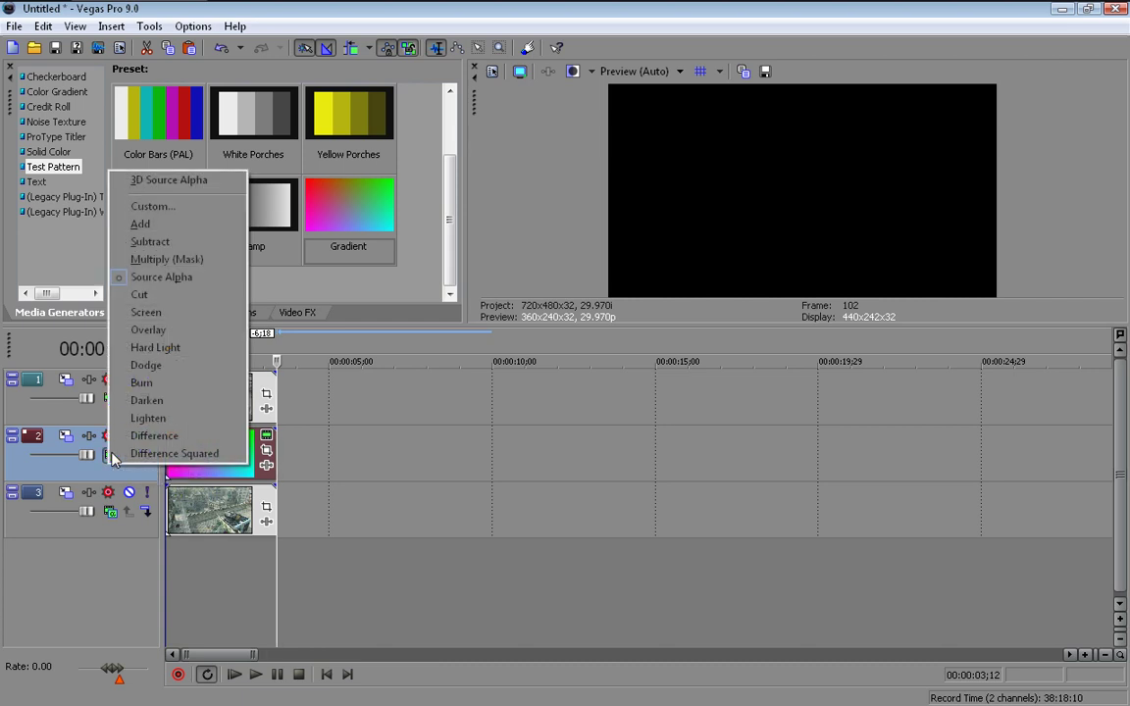
click(160, 336)
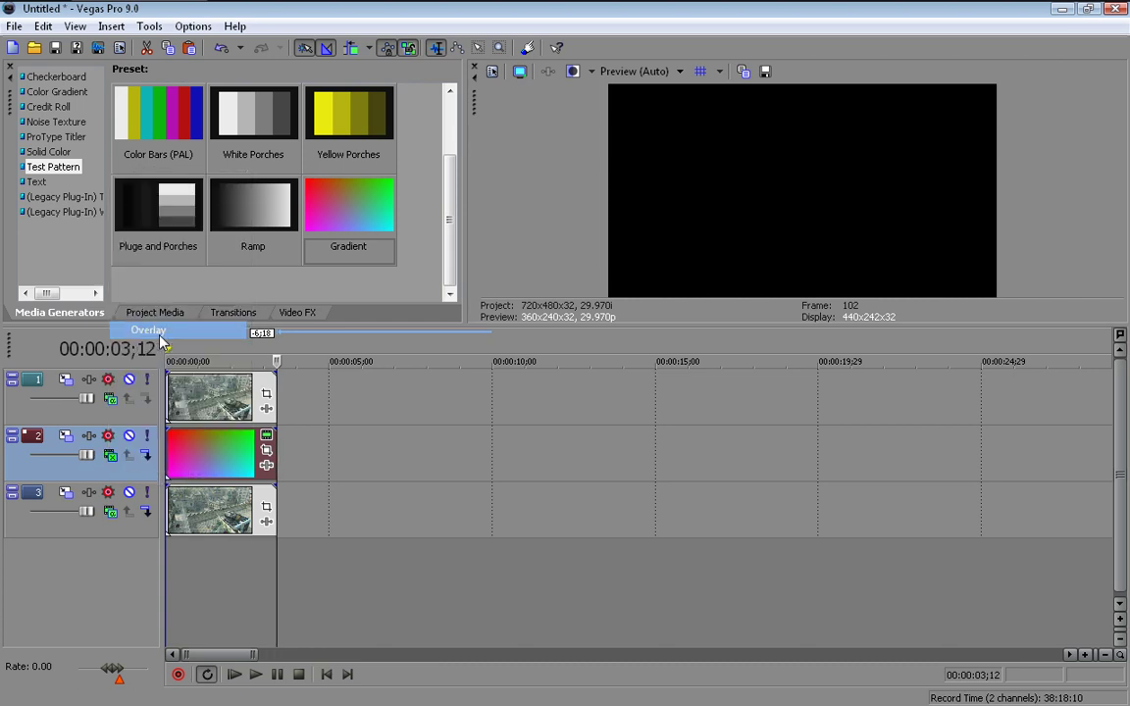
- Open the Event Pan/Crop settings of the first track's clip and enable its mask
click(265, 393)
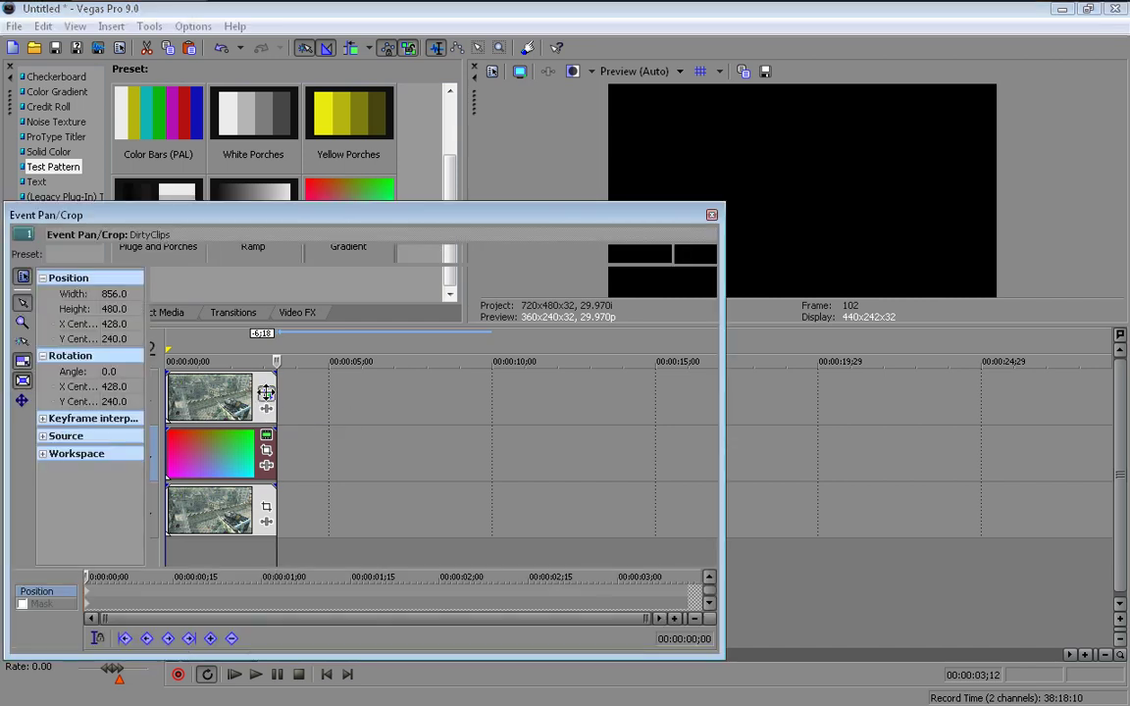
click(22, 604)
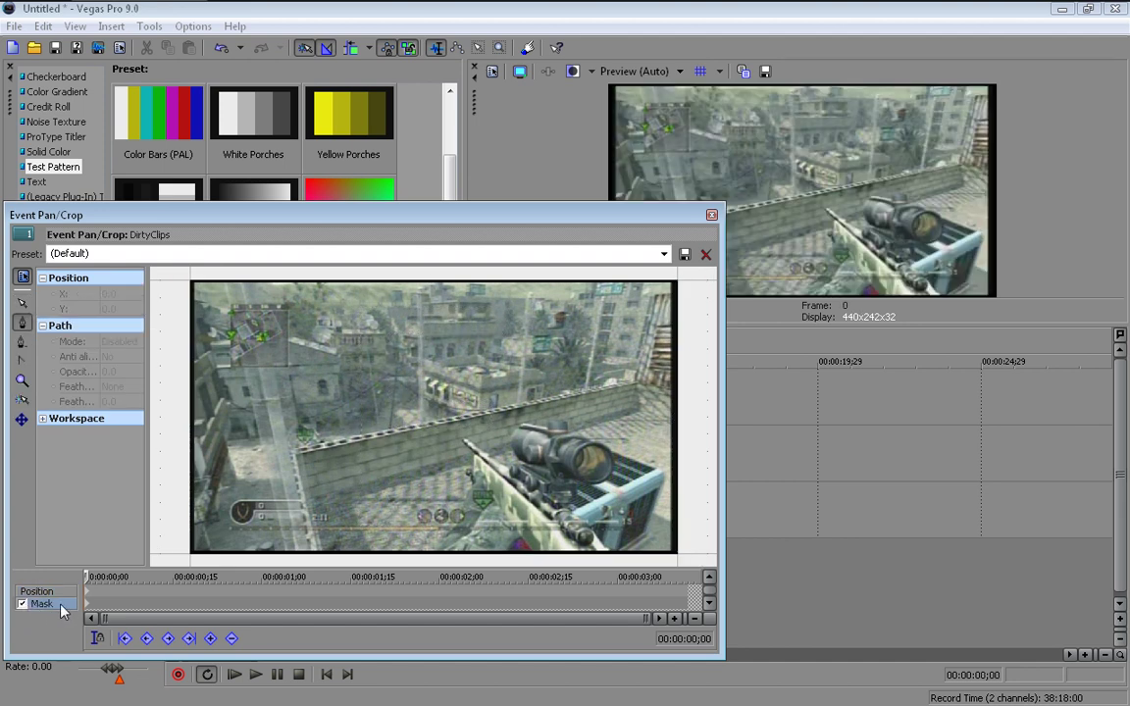
- Scrub through the first track's clip and add a mask keyframe at 00:00:02;00
click(89, 578)
drag(90, 577, 173, 580)
click(168, 579)
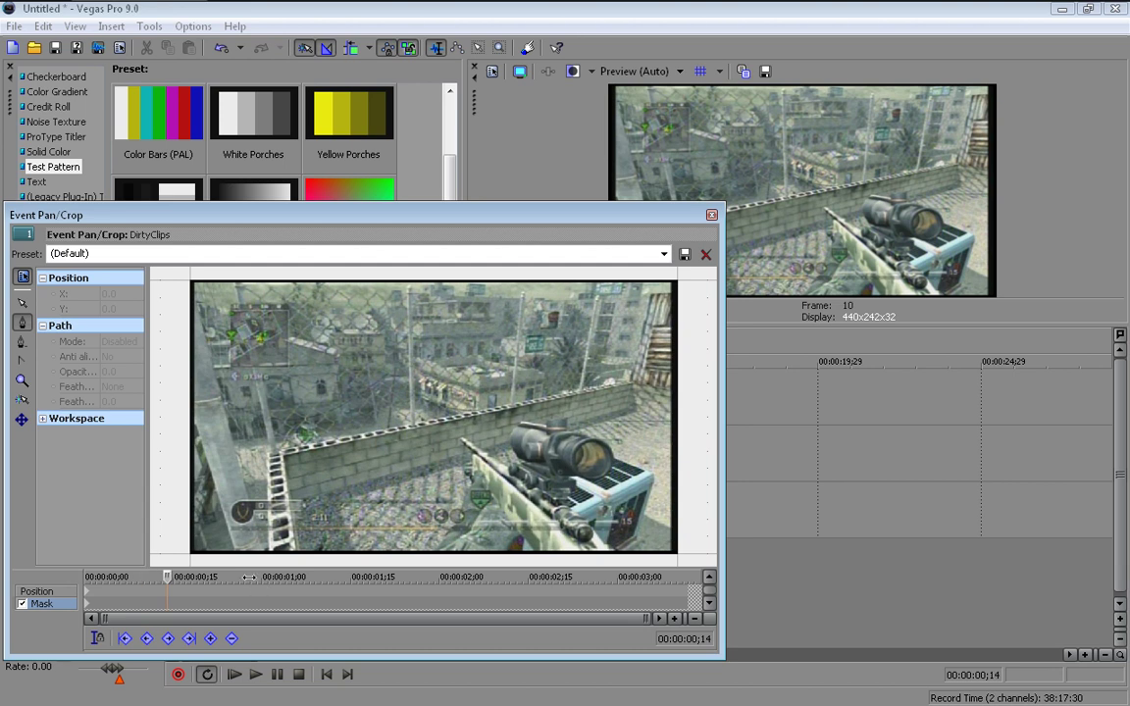
click(248, 578)
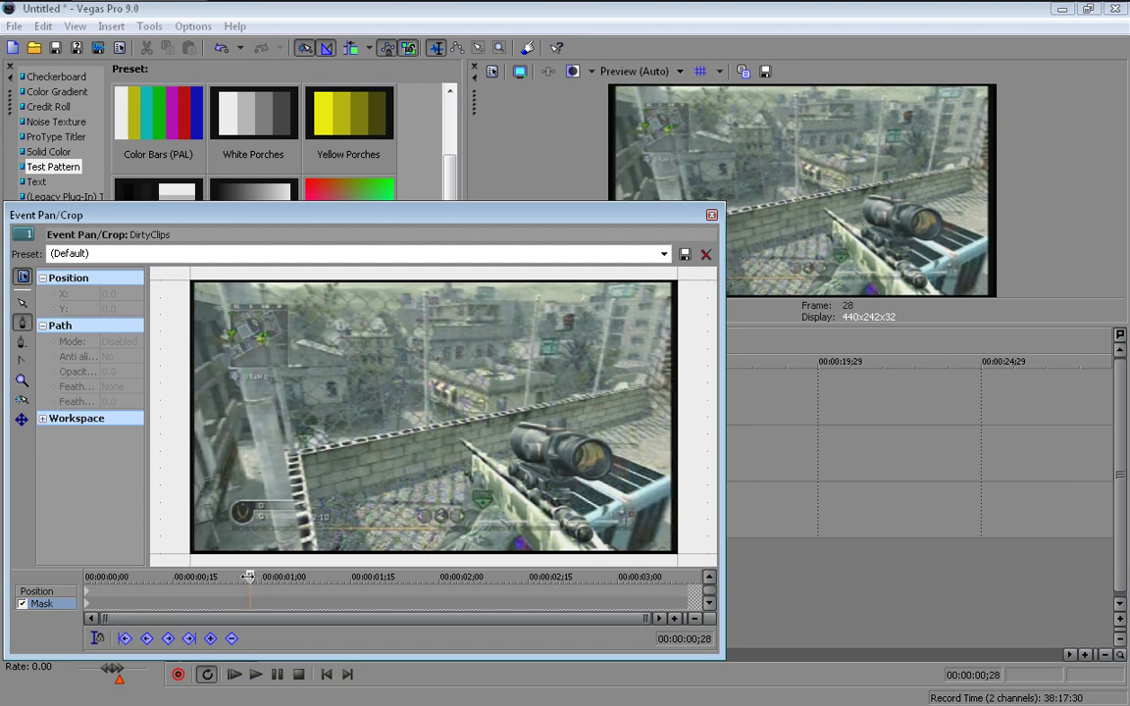
drag(249, 577, 408, 577)
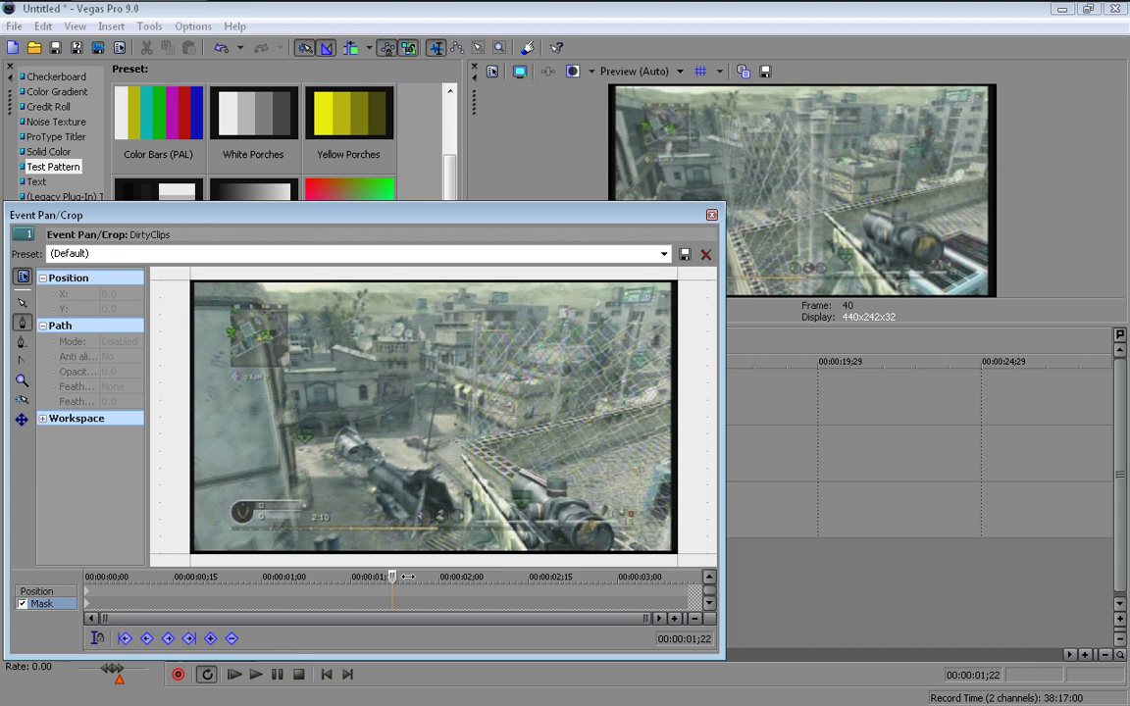
click(408, 577)
drag(408, 577, 417, 577)
key(Right)
key(Right)
key(Right)
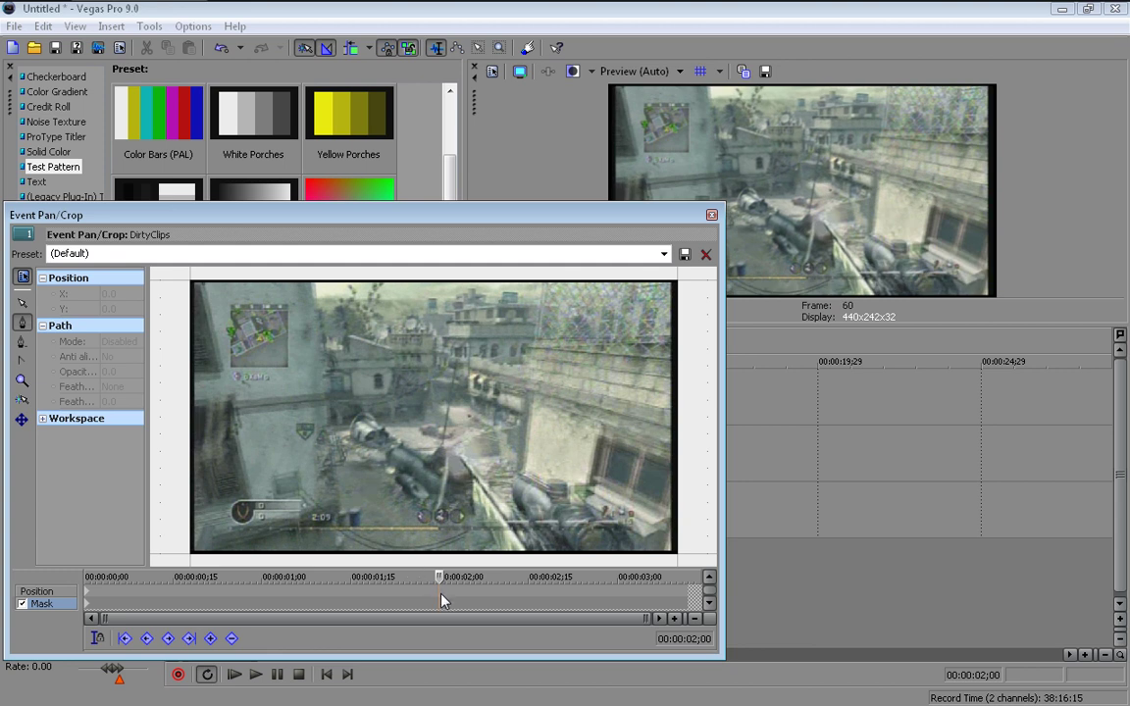
click(439, 593)
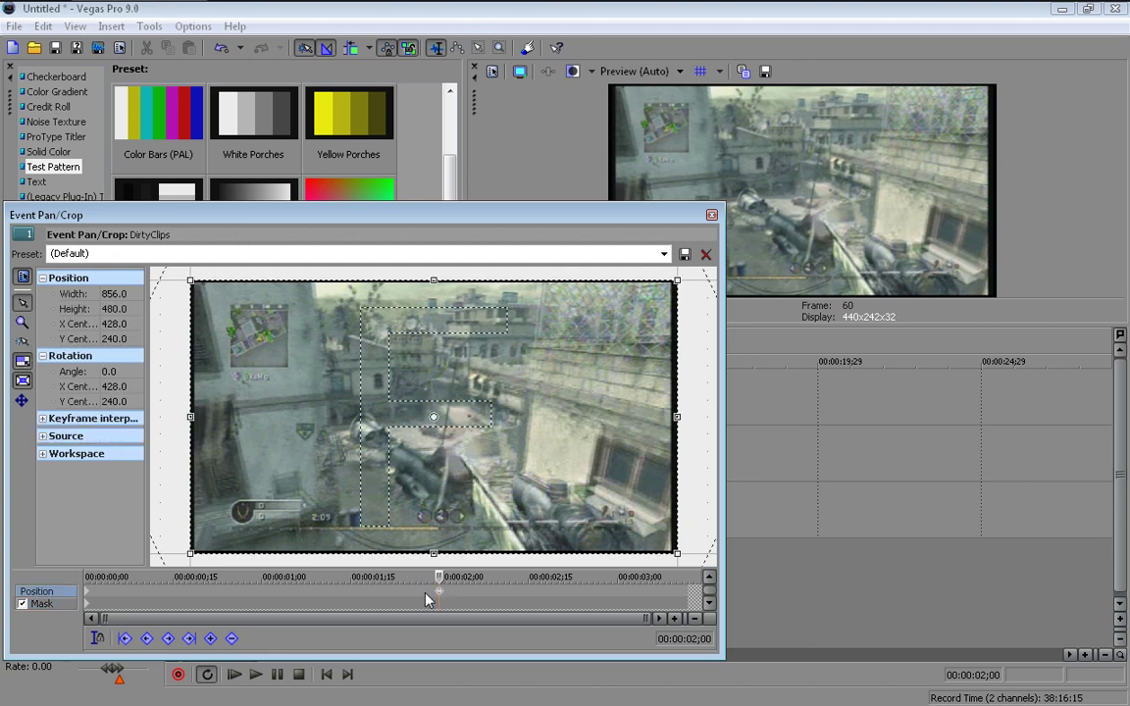
key(ctrl+z)
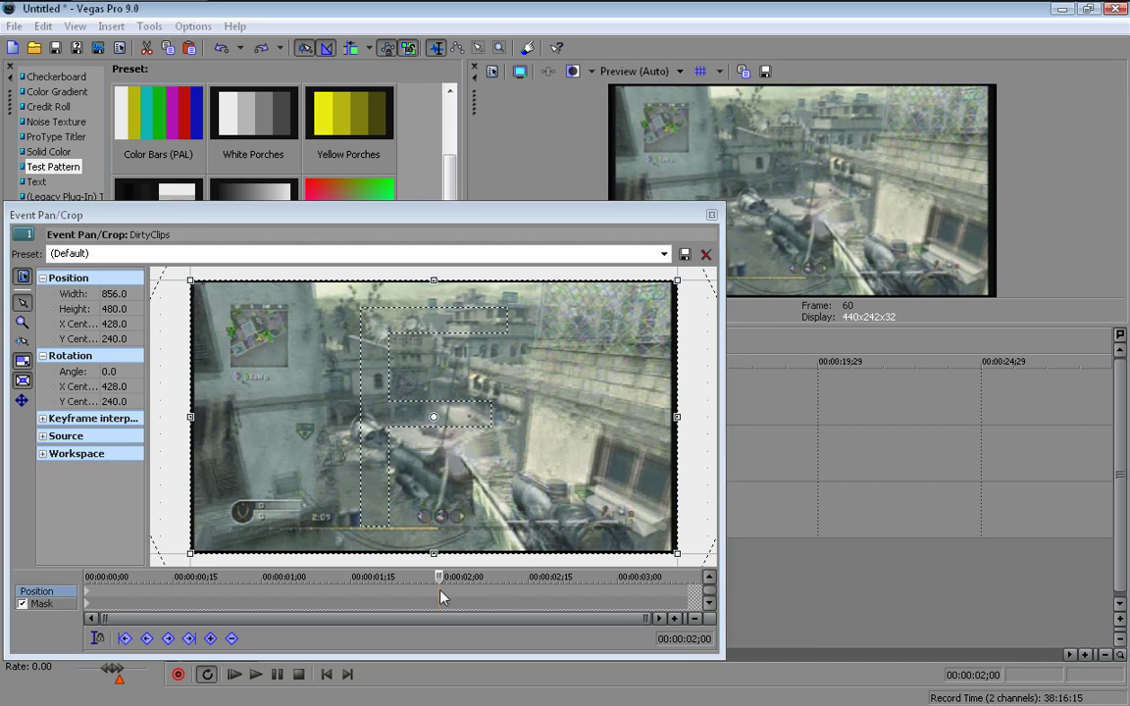
click(440, 605)
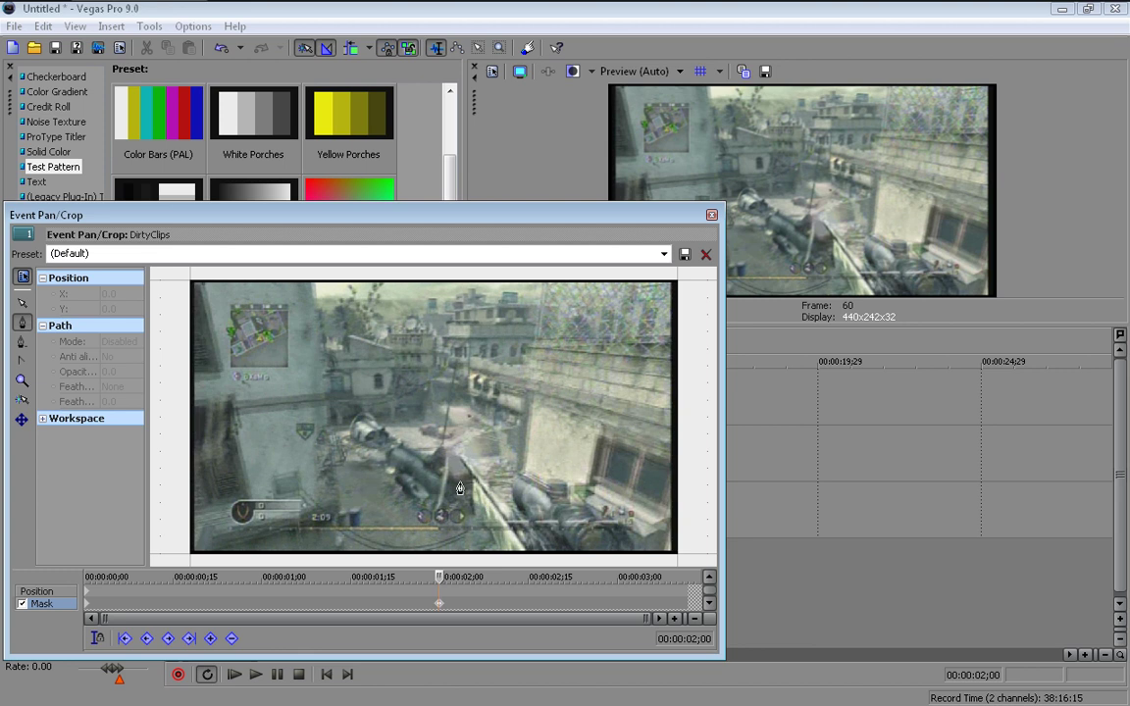
- Draw a small closed mask outline around the rifle's muzzle at 00:00:02;00
click(454, 483)
click(454, 481)
click(447, 472)
click(442, 457)
click(448, 439)
click(460, 431)
click(471, 432)
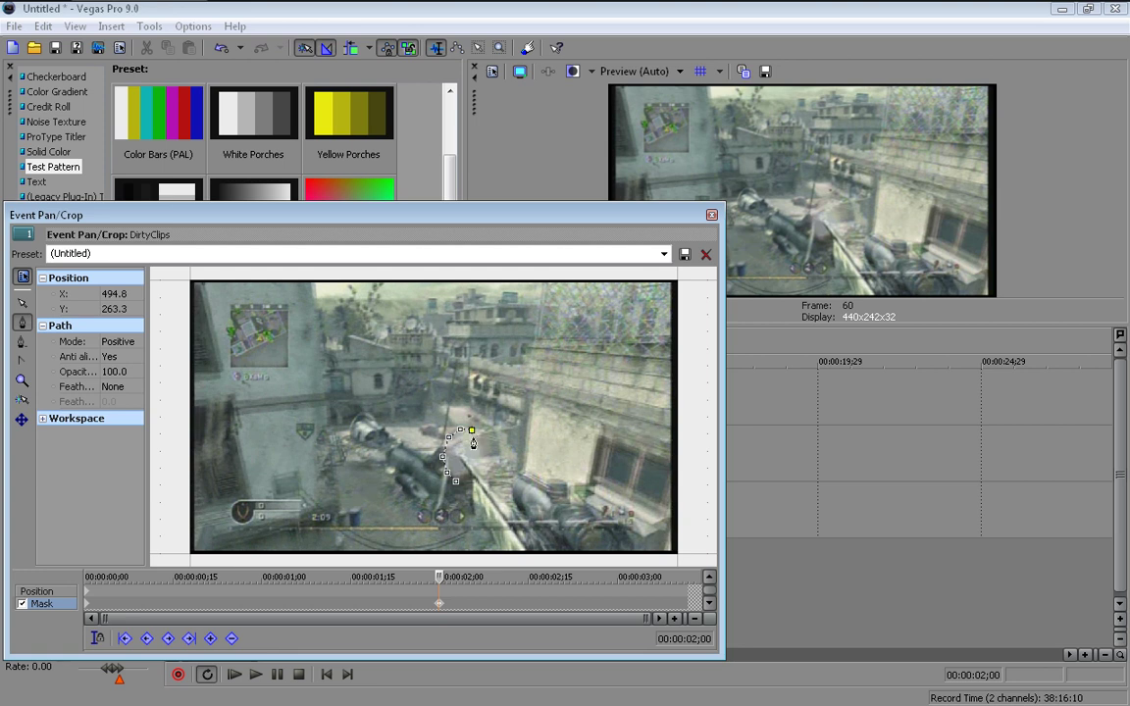
click(482, 449)
click(482, 464)
click(468, 478)
click(456, 482)
click(400, 422)
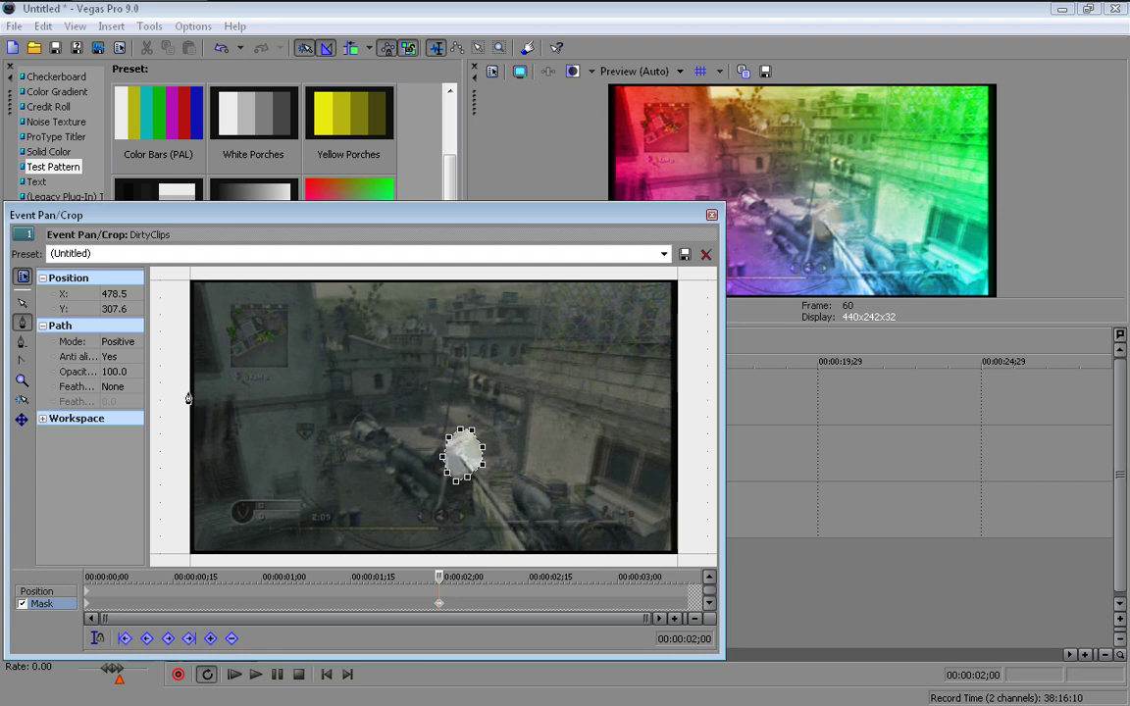
- Set the muzzle mask's path mode to Negative and feather it Out by 5.0
click(119, 343)
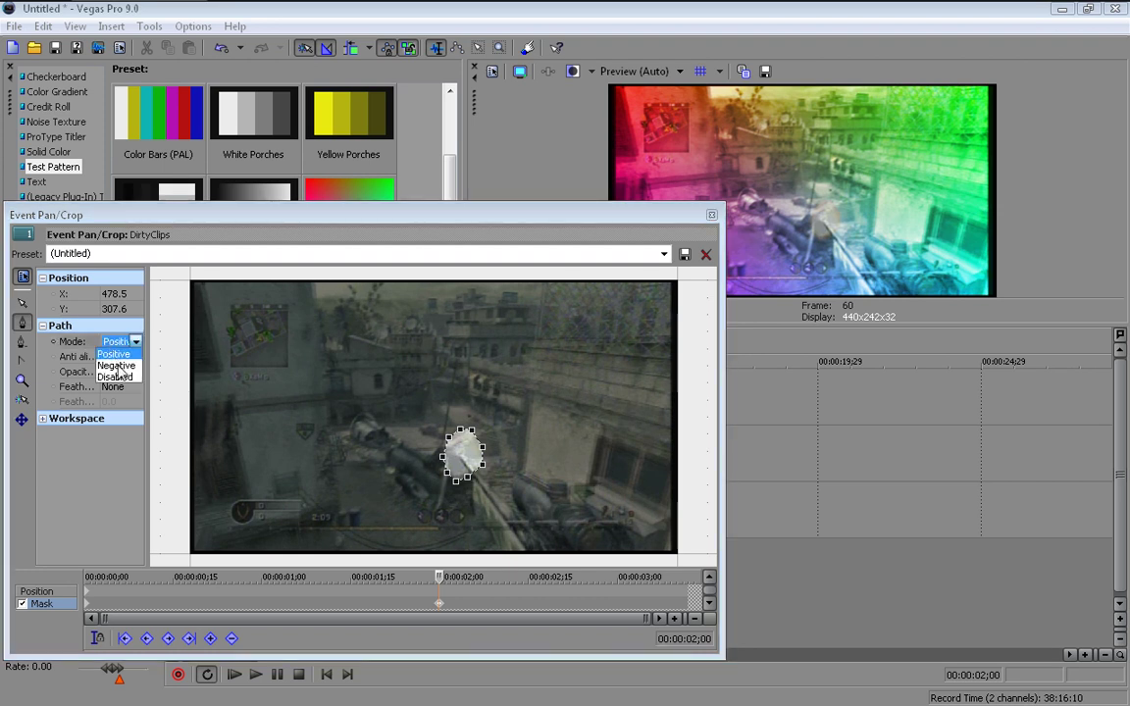
click(117, 368)
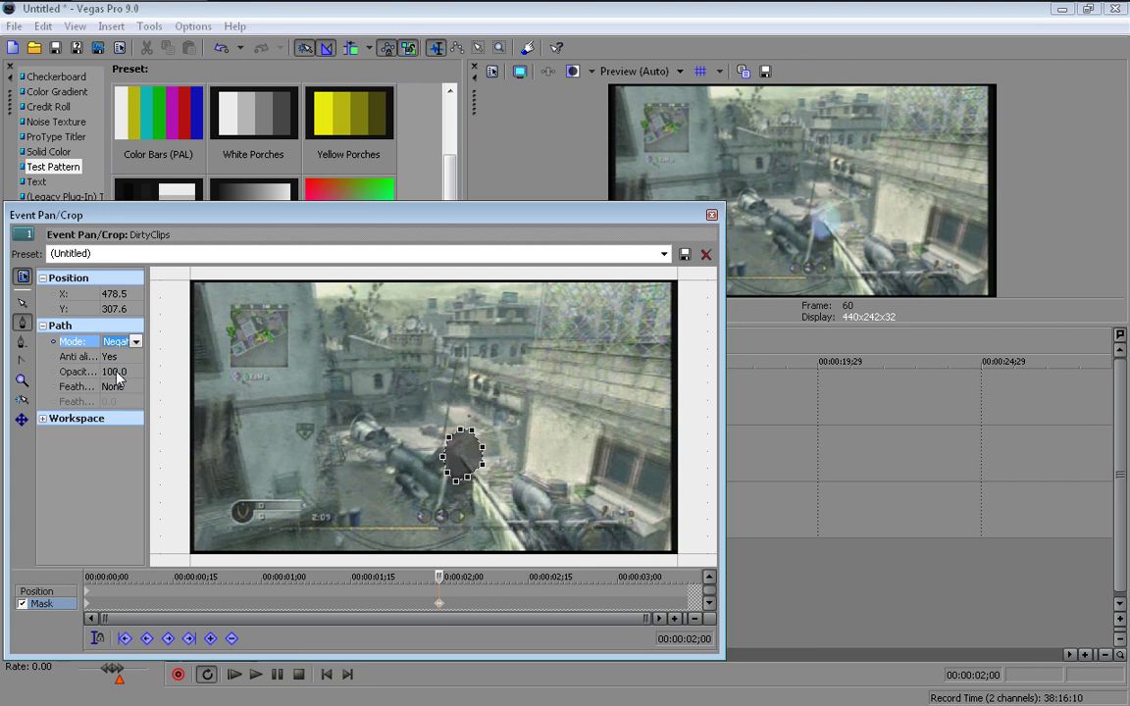
click(112, 386)
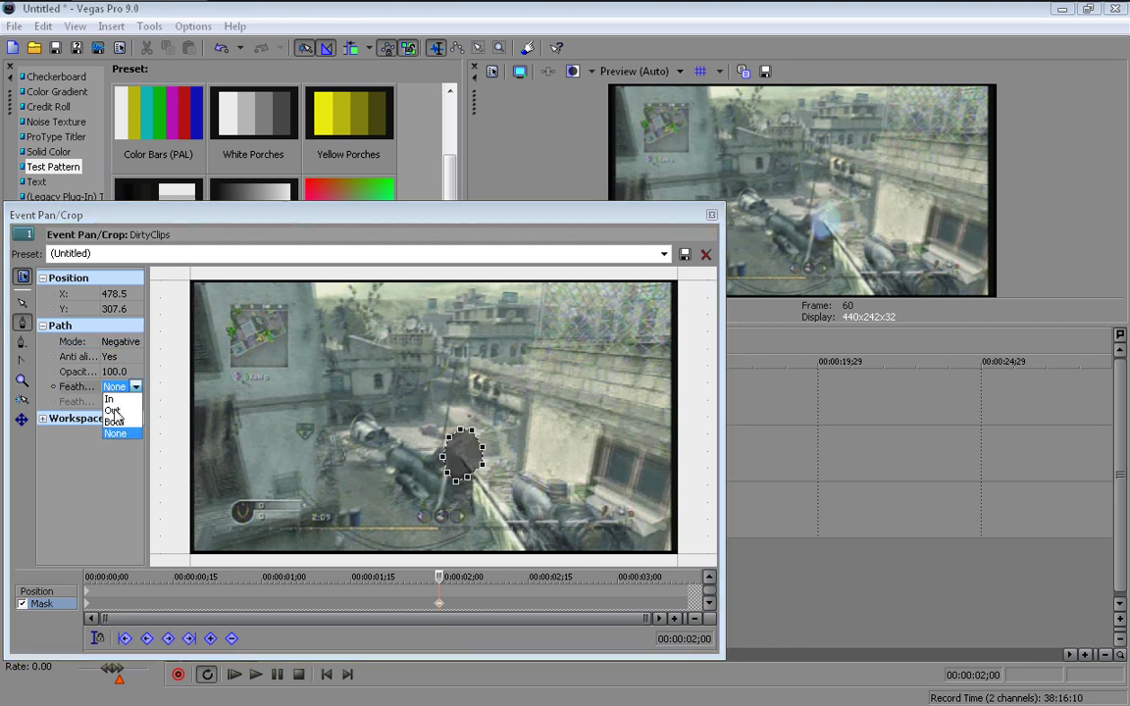
click(114, 412)
click(125, 402)
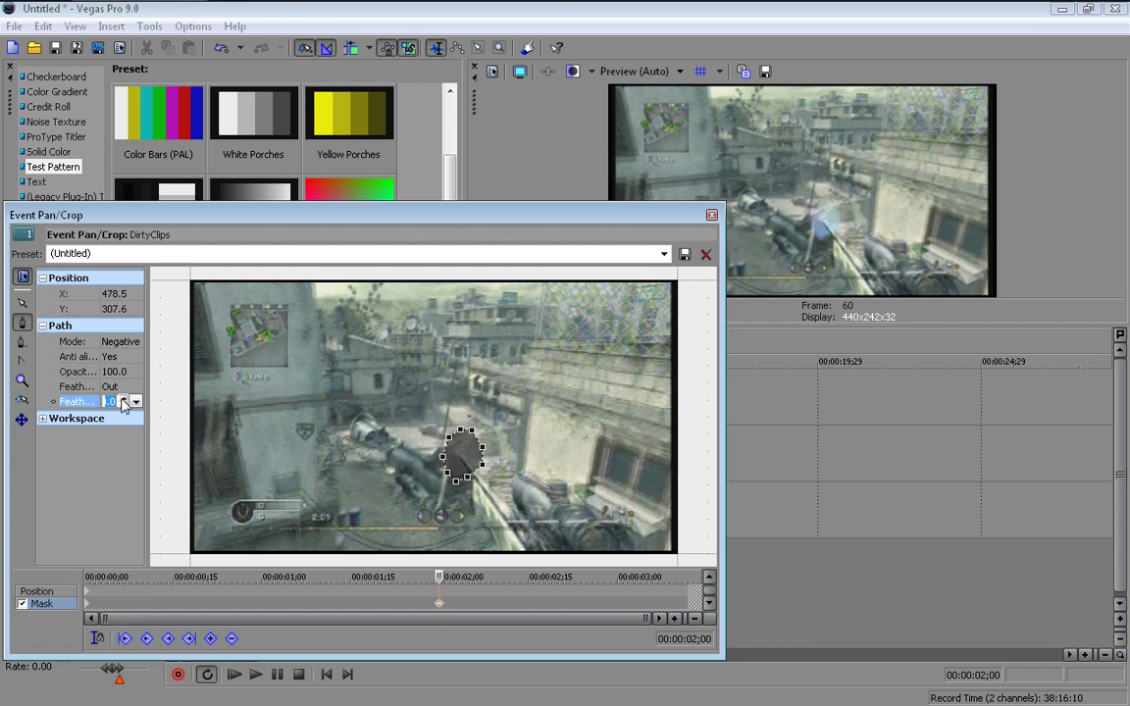
click(123, 398)
click(123, 398)
click(123, 398)
click(124, 398)
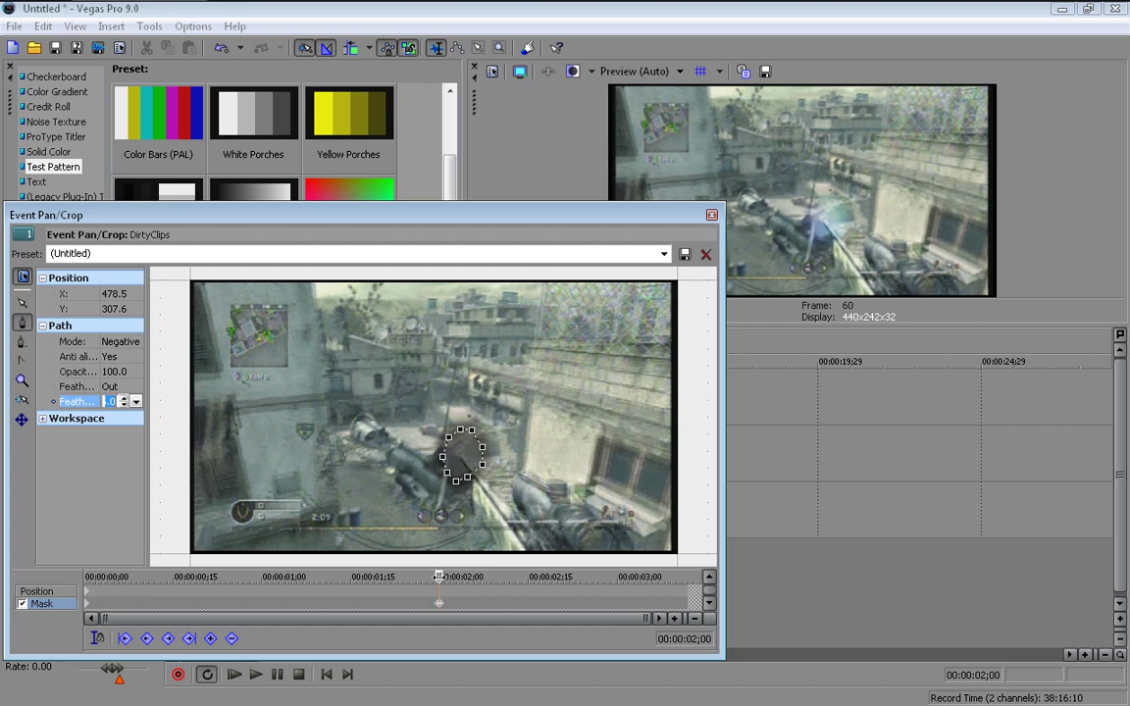
key(Return)
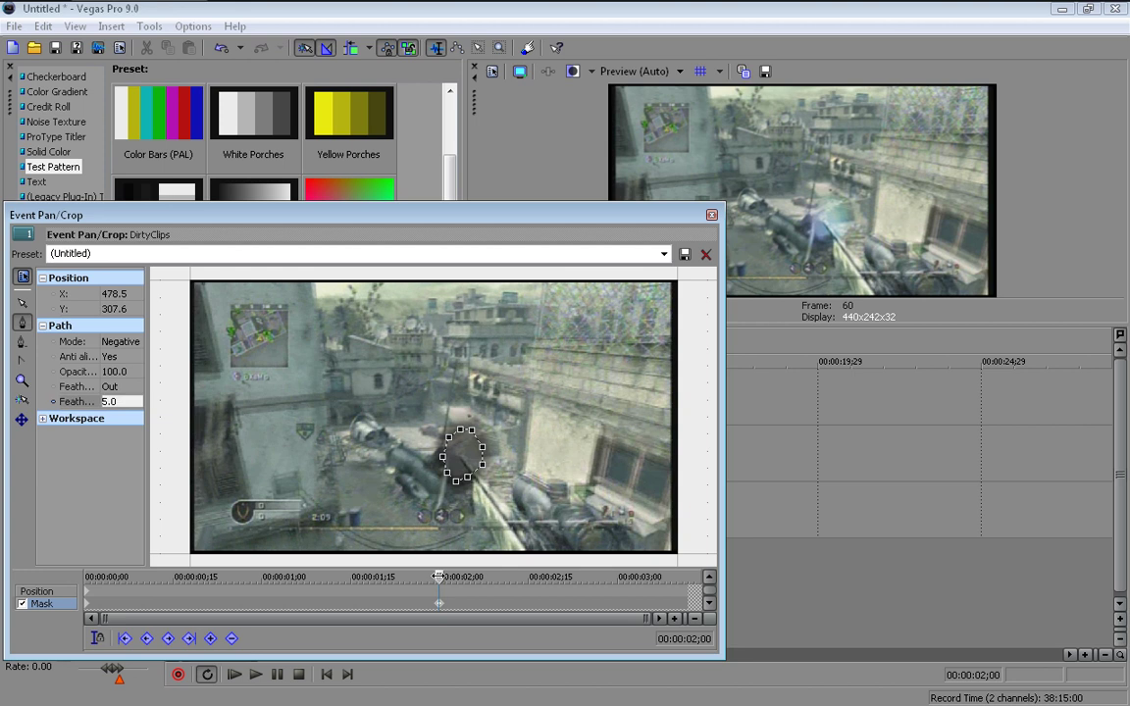
- Add a mask keyframe at 00:00:02;01 and draw a larger closed outline around the first mask
drag(439, 577, 441, 577)
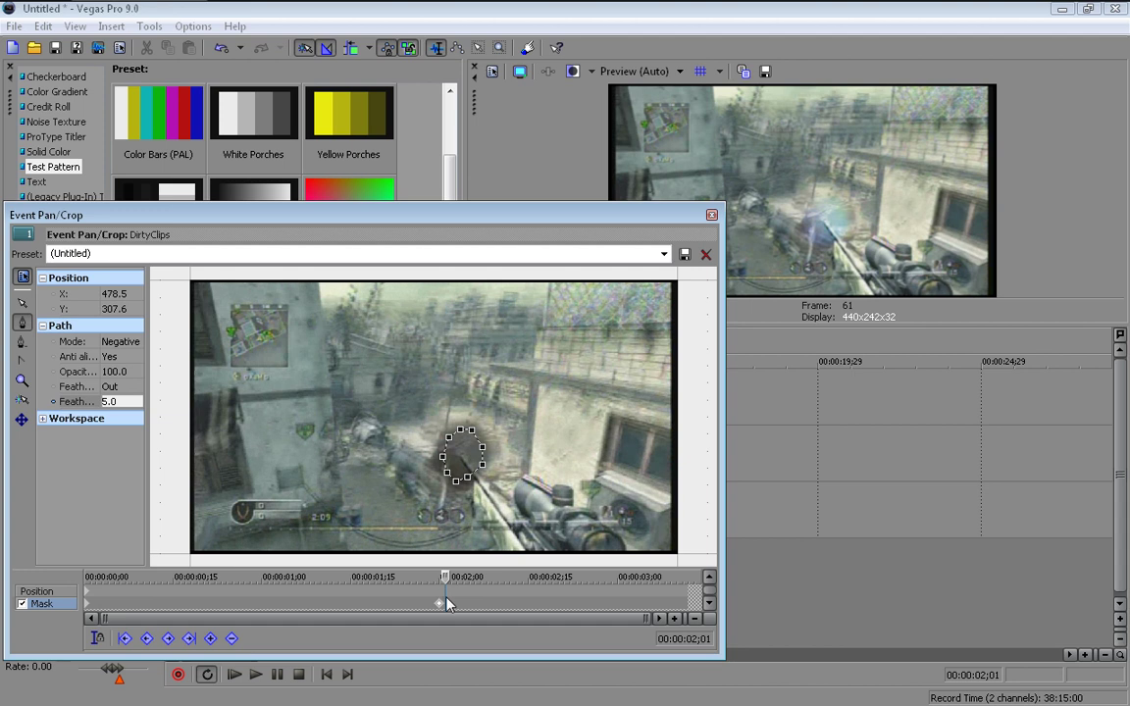
click(211, 639)
click(456, 419)
click(441, 430)
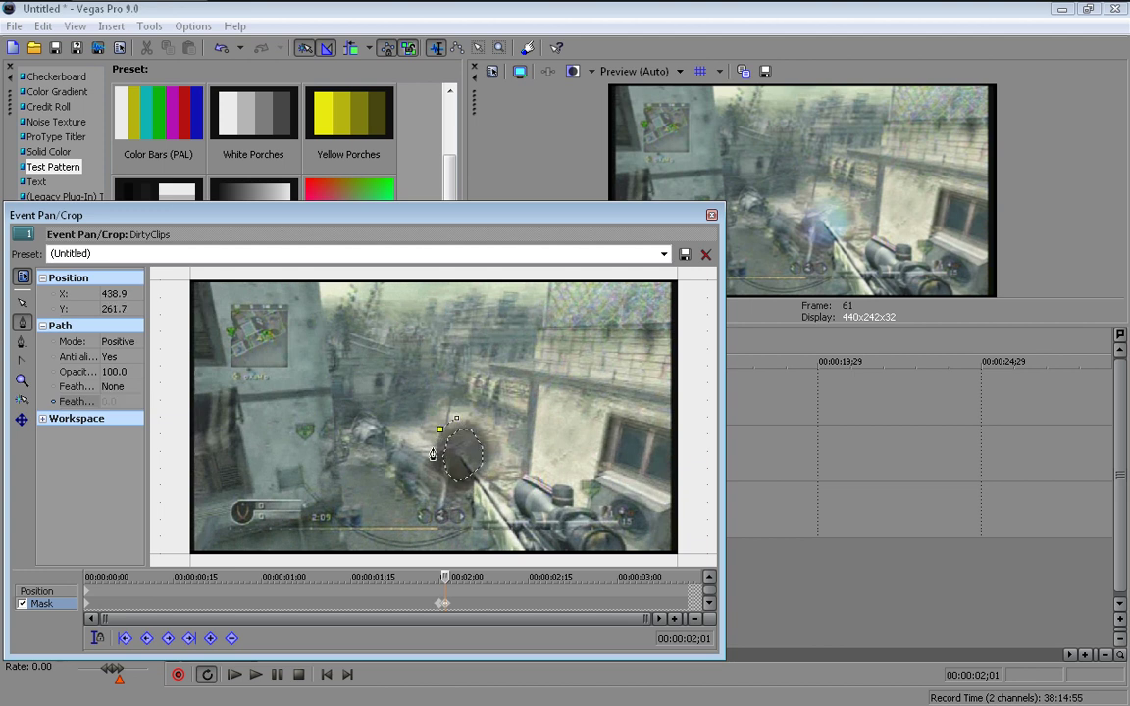
click(432, 449)
click(432, 471)
click(446, 486)
click(467, 493)
click(502, 442)
click(459, 421)
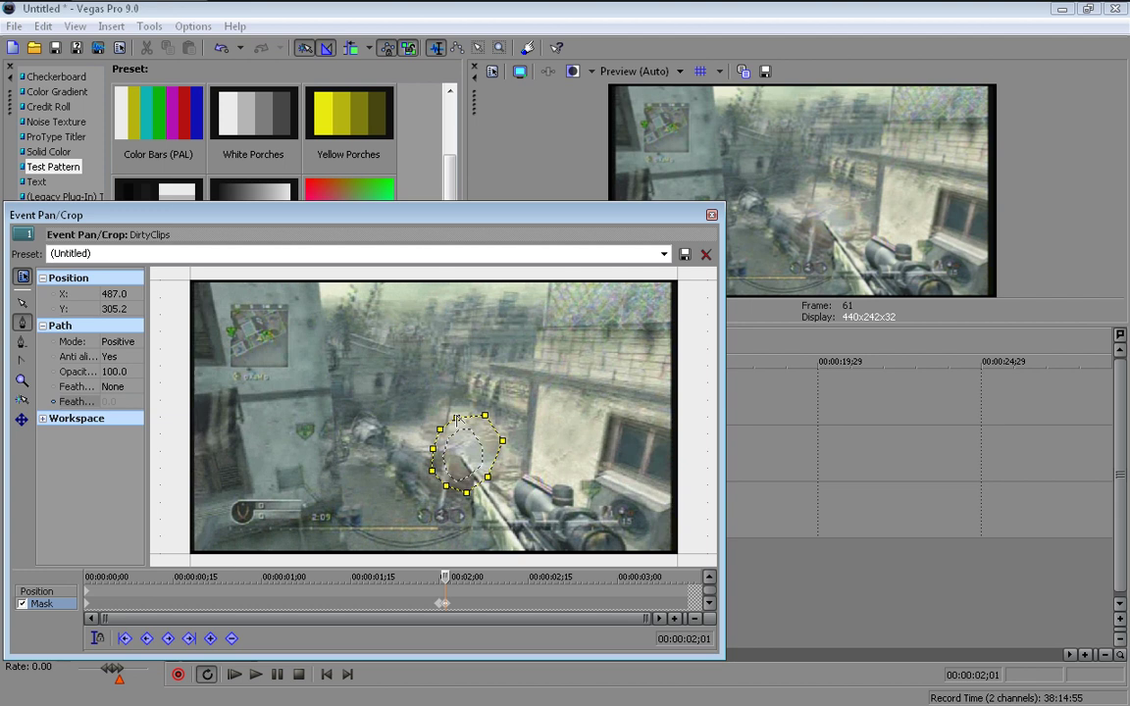
click(475, 436)
- Set the second mask outline to Negative mode with feather type Out and an amount of 6.0
click(129, 343)
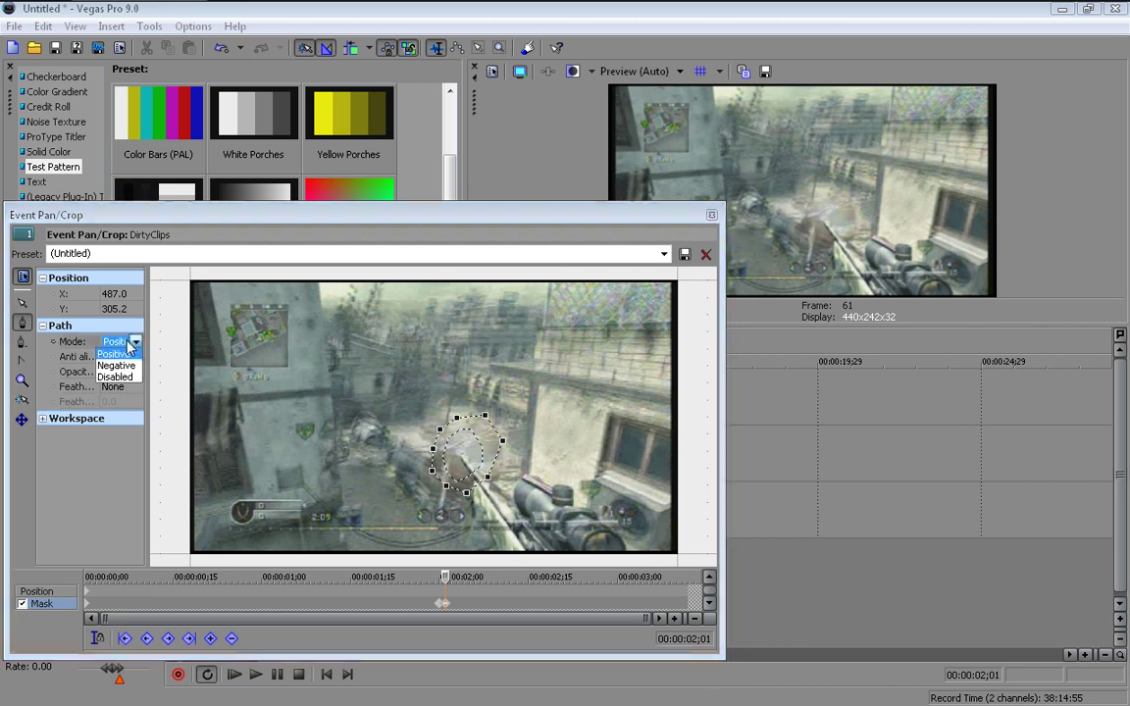
click(118, 365)
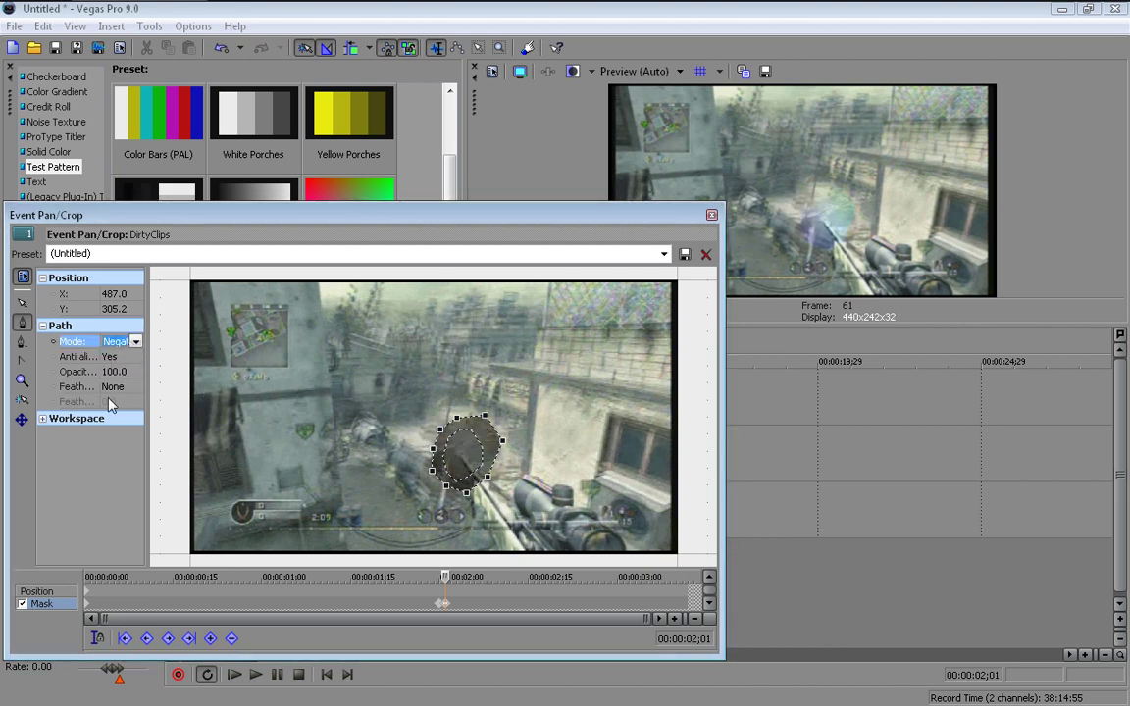
click(111, 389)
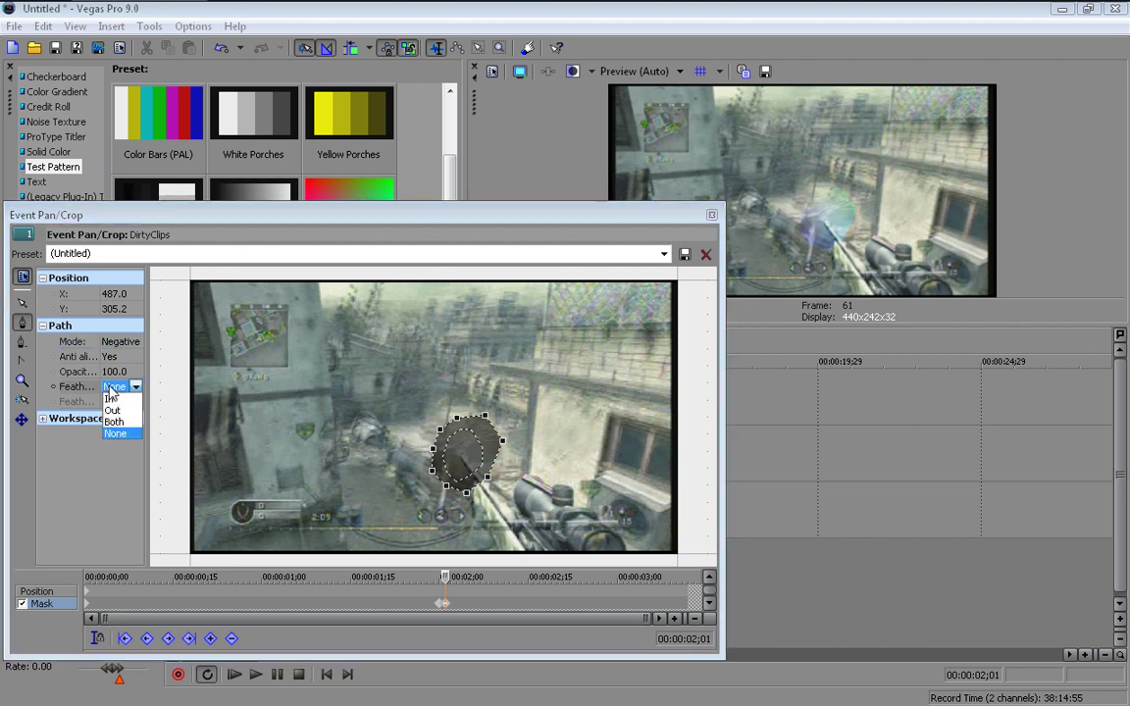
click(111, 410)
click(111, 402)
click(123, 399)
click(123, 398)
click(123, 398)
click(123, 398)
click(123, 399)
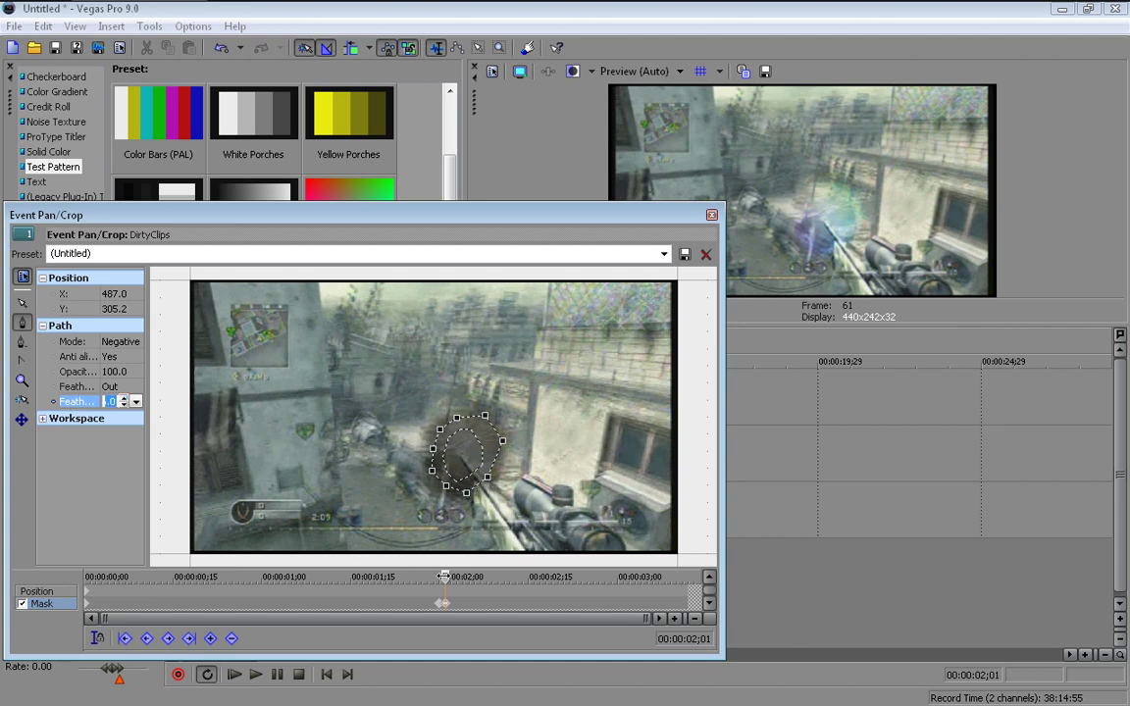
text(6)
key(Return)
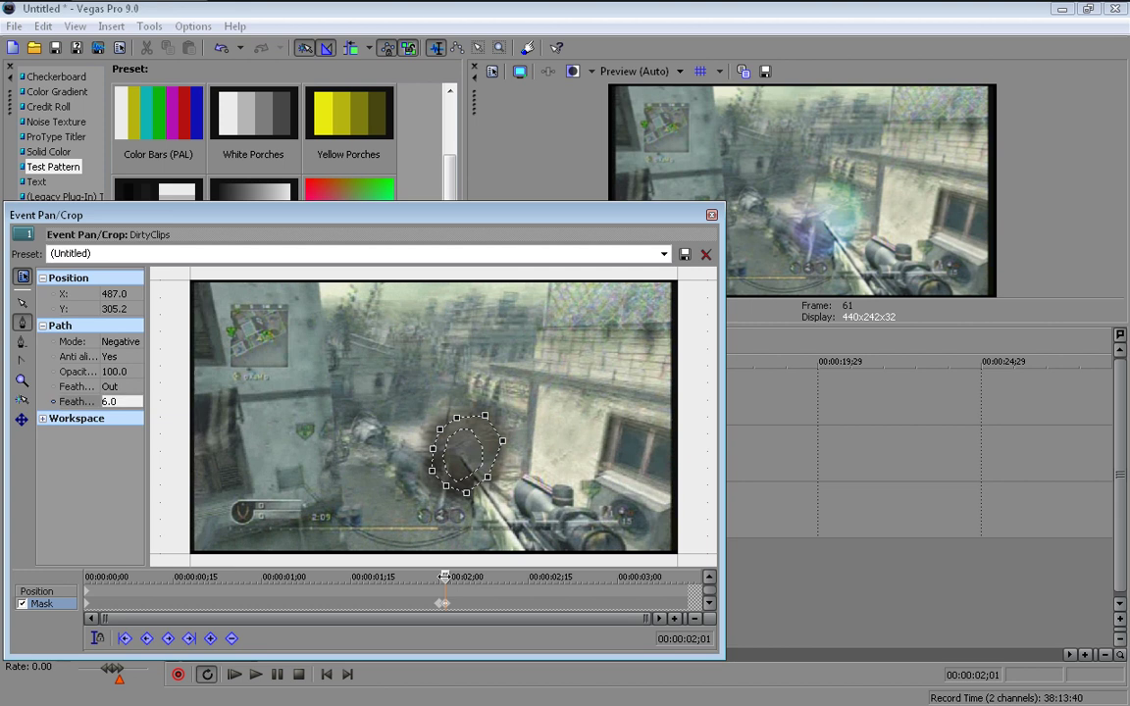
- Add a mask keyframe at 00:00:02;02 and draw a third, larger closed outline around the existing masks
key(Right)
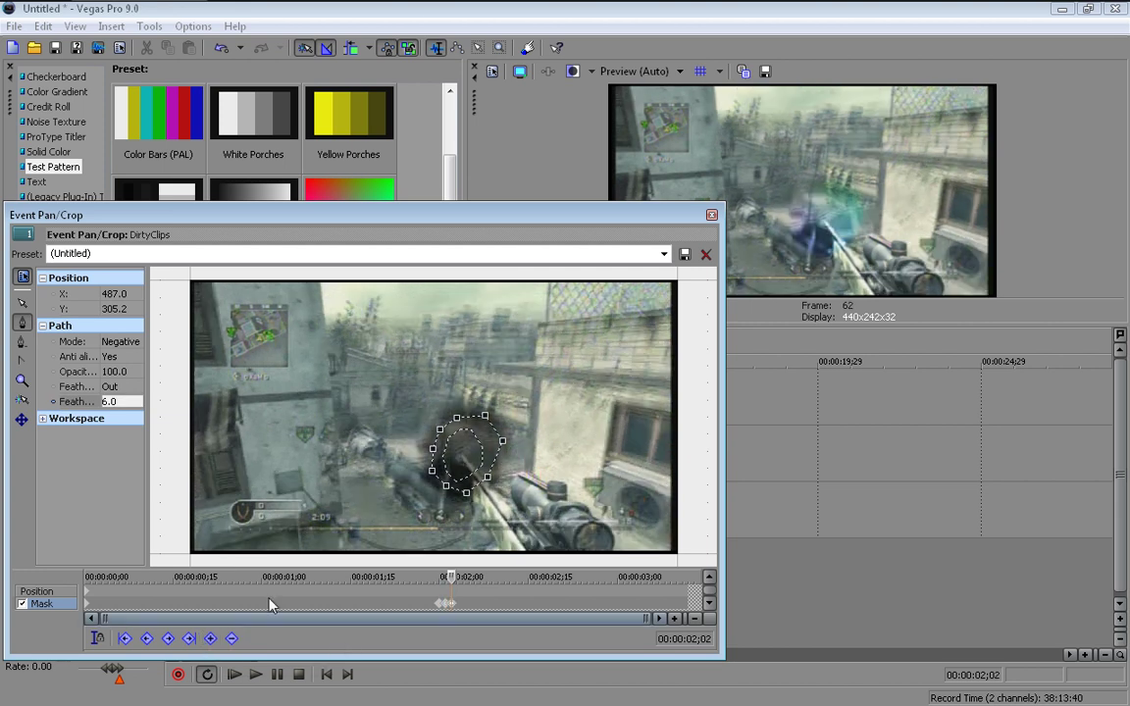
click(431, 412)
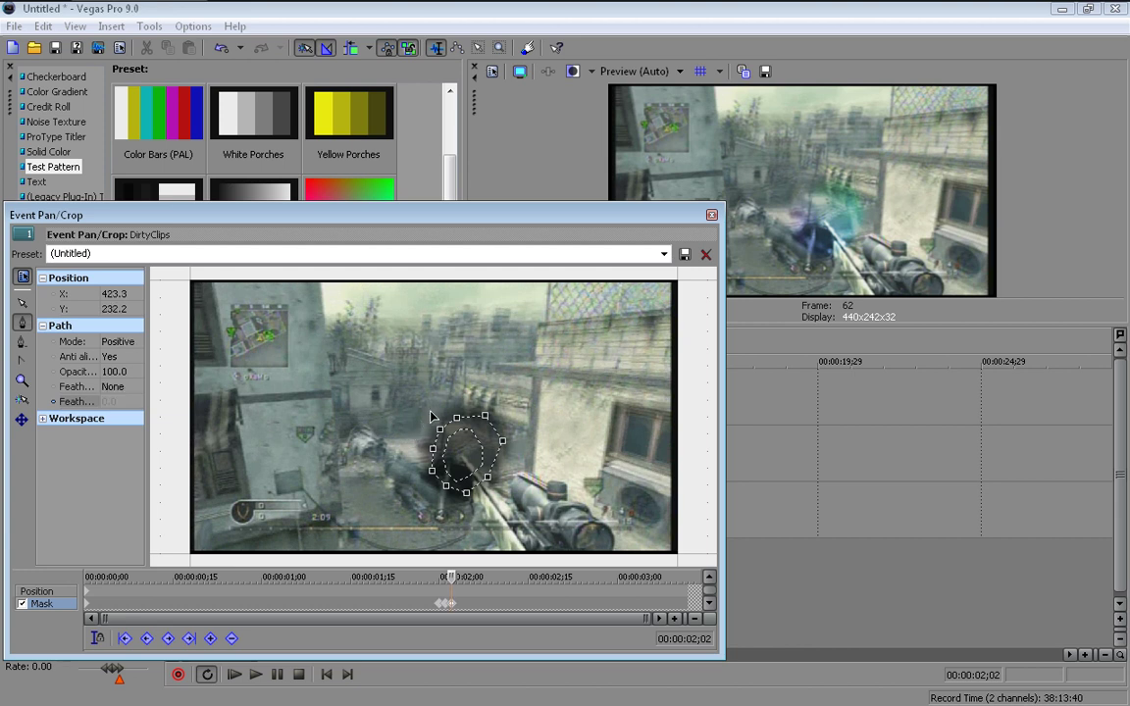
click(432, 416)
click(418, 469)
click(435, 497)
click(470, 511)
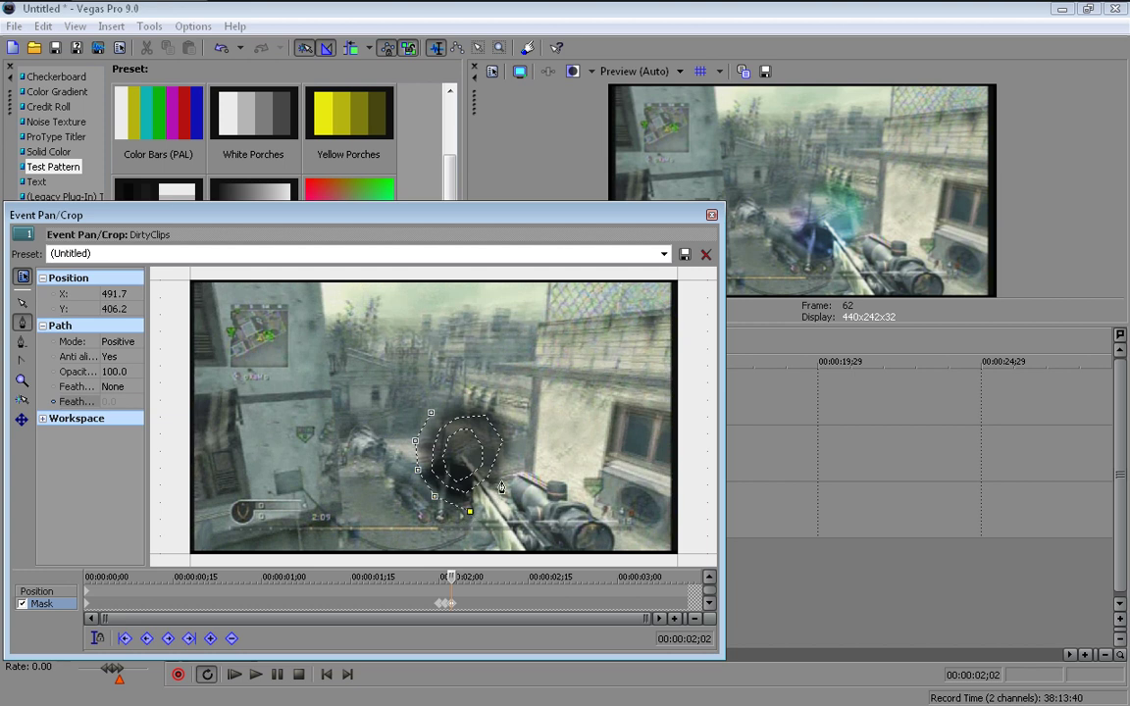
click(502, 483)
click(516, 435)
click(488, 400)
click(432, 414)
click(431, 414)
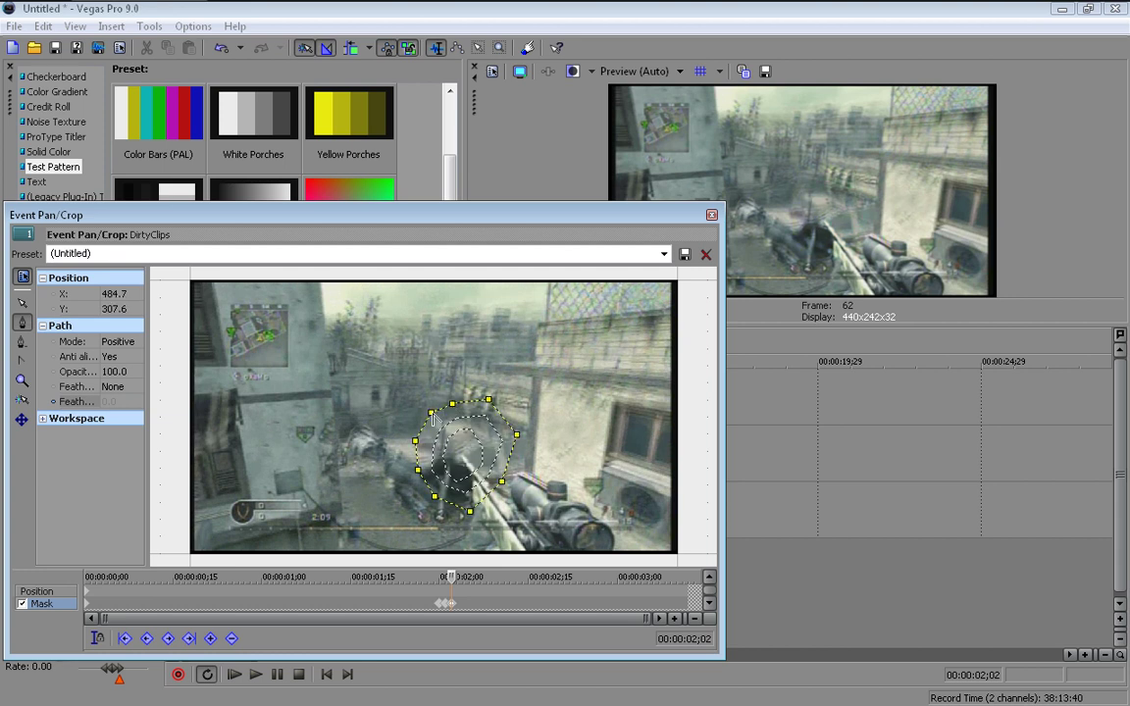
click(447, 577)
- Set the third mask outline to Negative mode with feather type Out
click(122, 342)
click(116, 369)
click(118, 386)
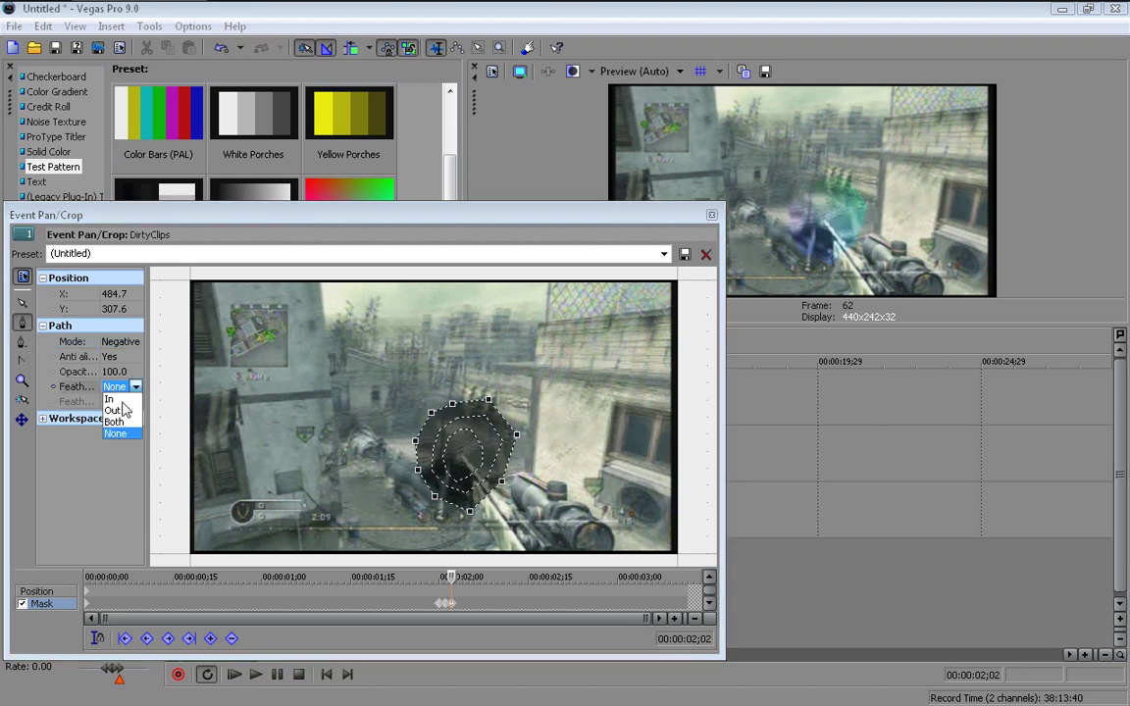
click(116, 412)
click(114, 402)
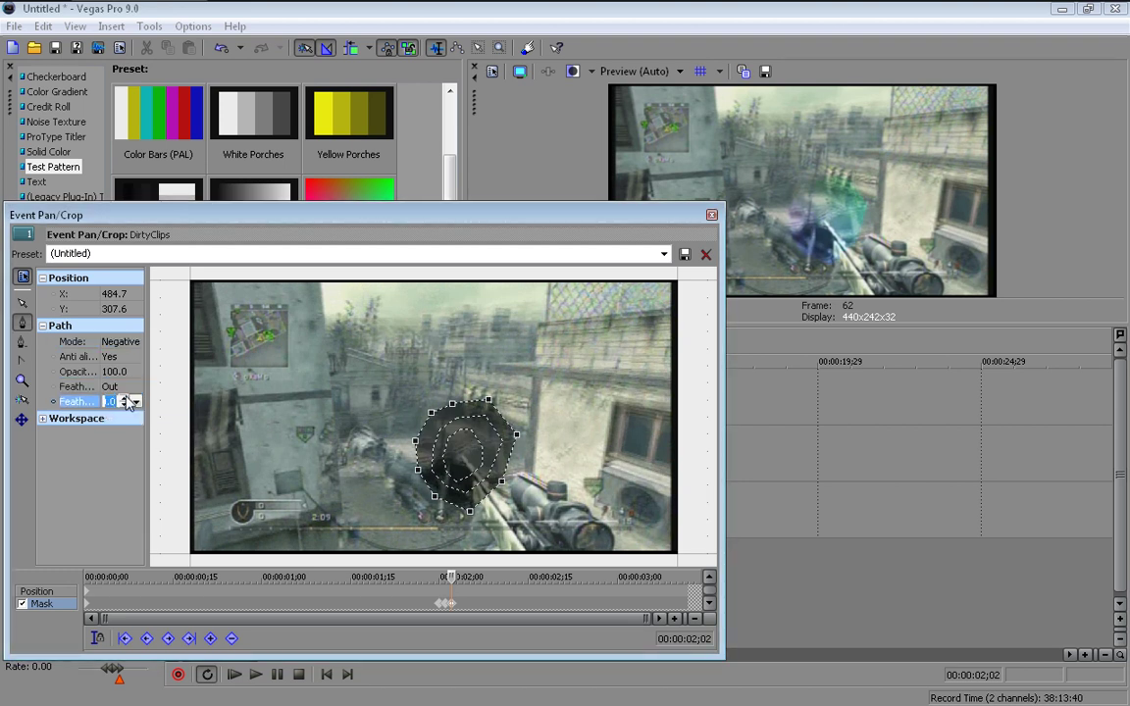
- Try increasing the third mask outline's feather amount at 00:00:02;02
click(125, 397)
click(125, 398)
click(125, 398)
click(126, 398)
click(125, 398)
click(125, 397)
click(124, 398)
click(124, 398)
click(123, 398)
click(124, 399)
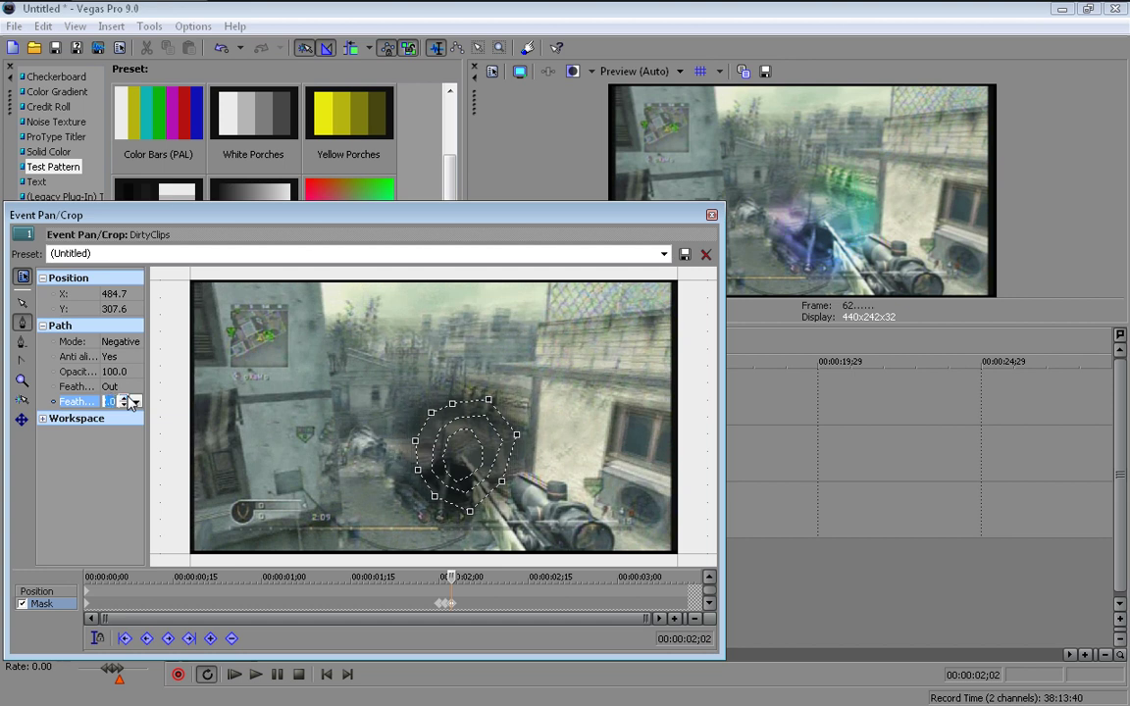
click(433, 376)
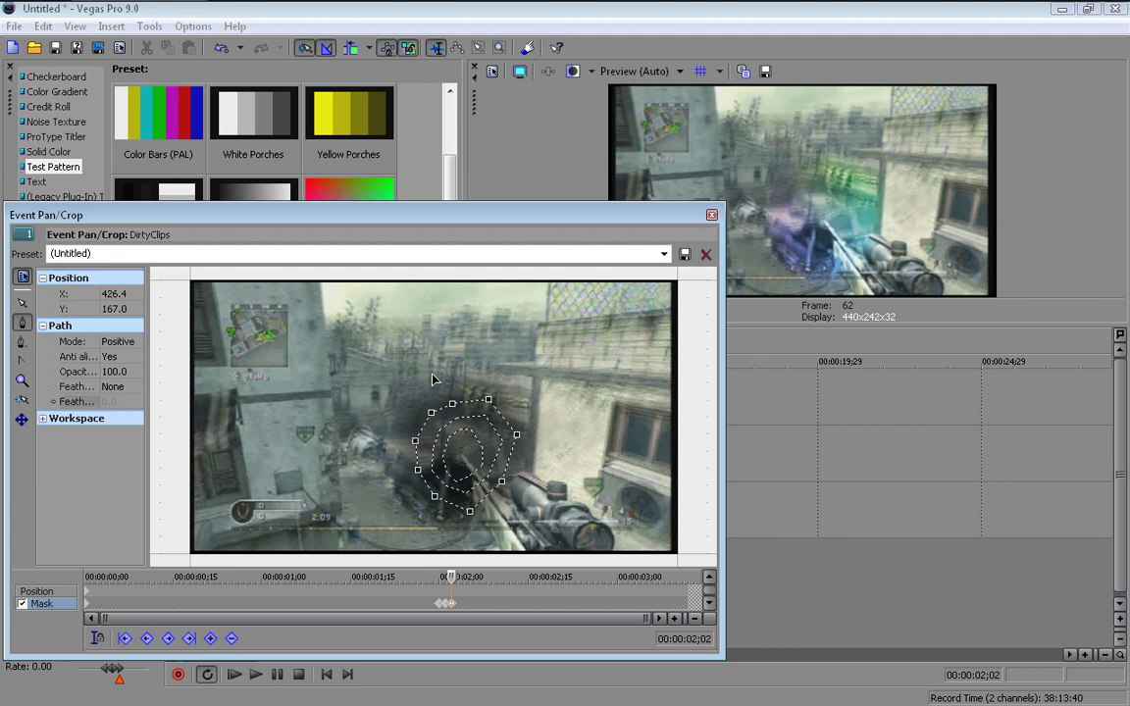
click(385, 412)
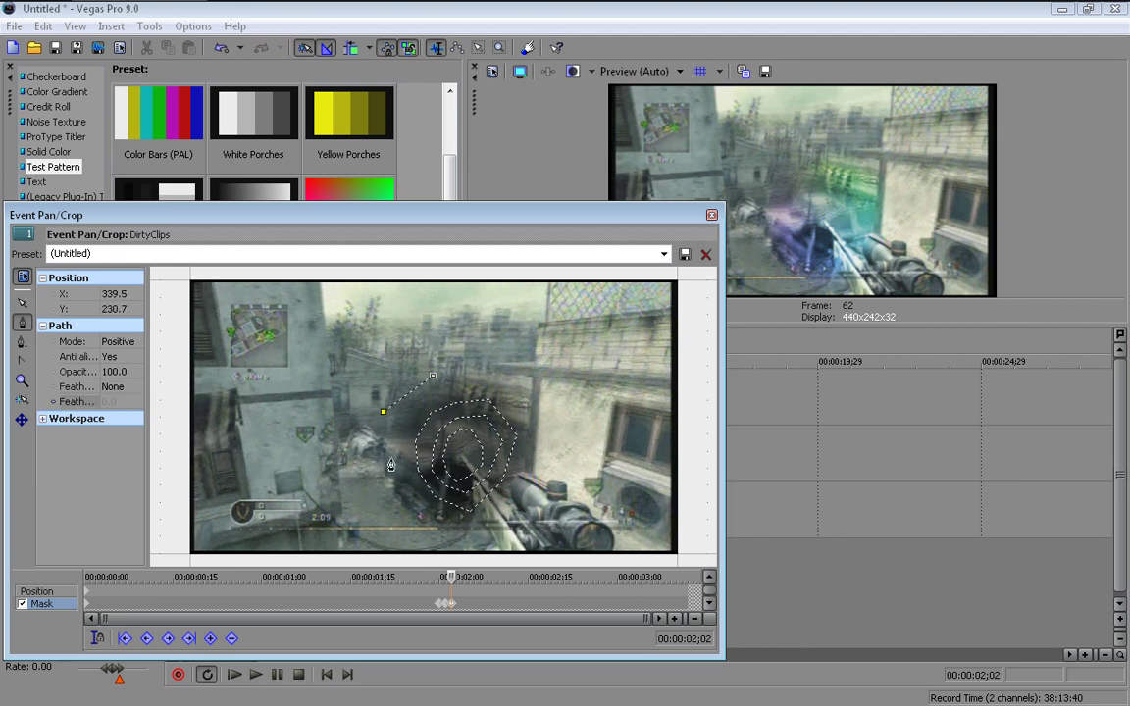
key(ctrl+z)
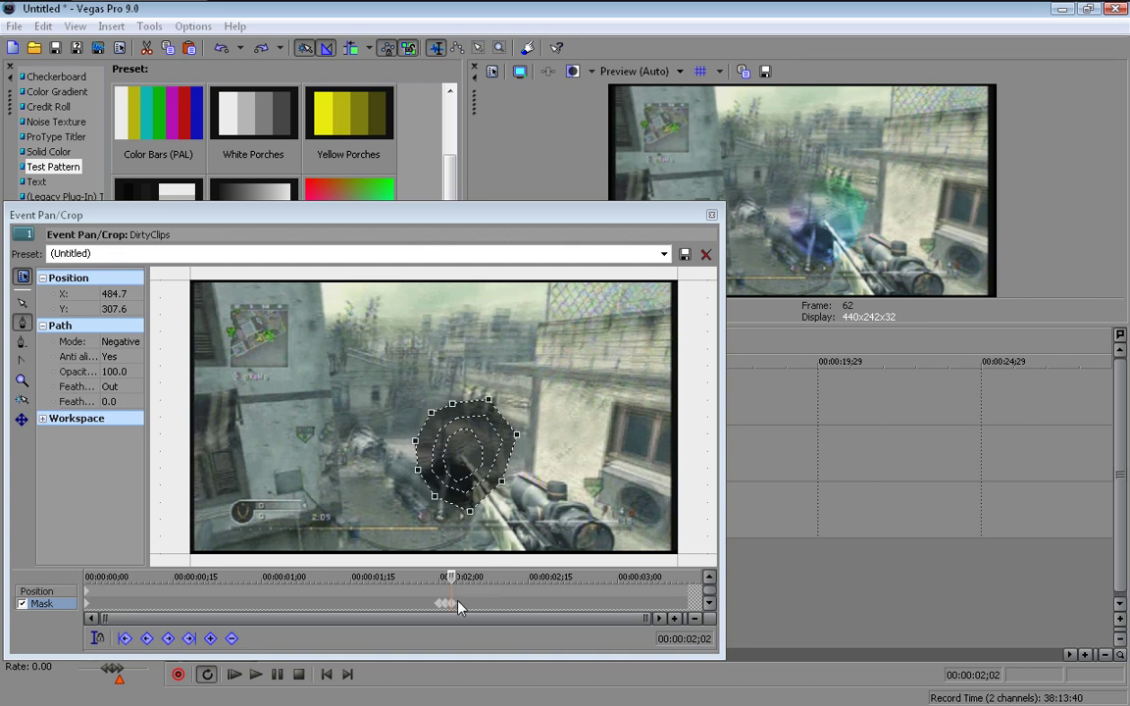
- Add a mask keyframe at 00:00:02;03 and increase the third outline's outward feather amount
click(231, 639)
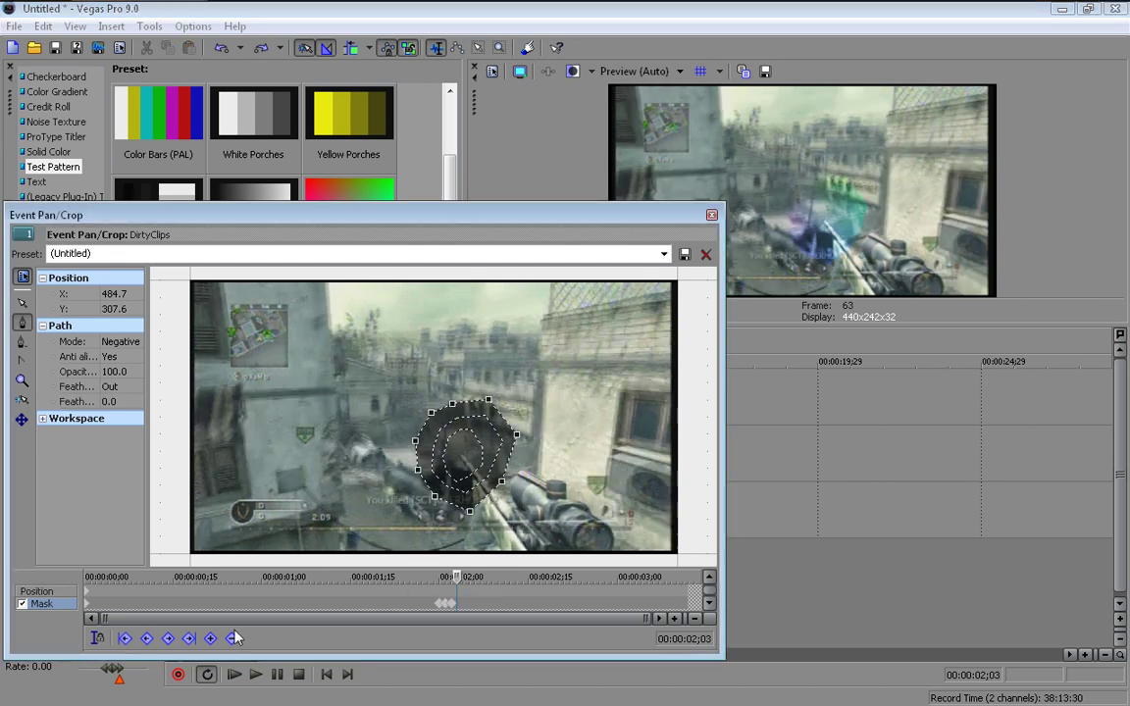
click(211, 639)
click(124, 402)
click(124, 390)
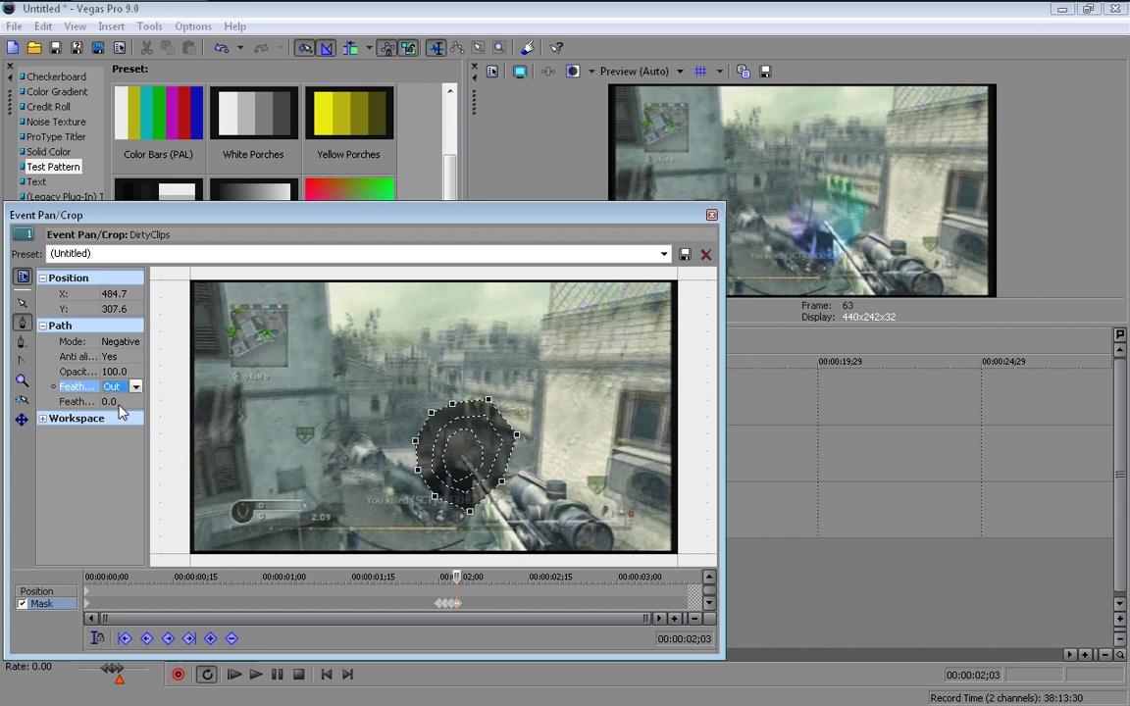
click(120, 404)
click(124, 398)
click(124, 398)
click(124, 398)
click(124, 398)
click(125, 398)
scroll(124, 404, up, 2)
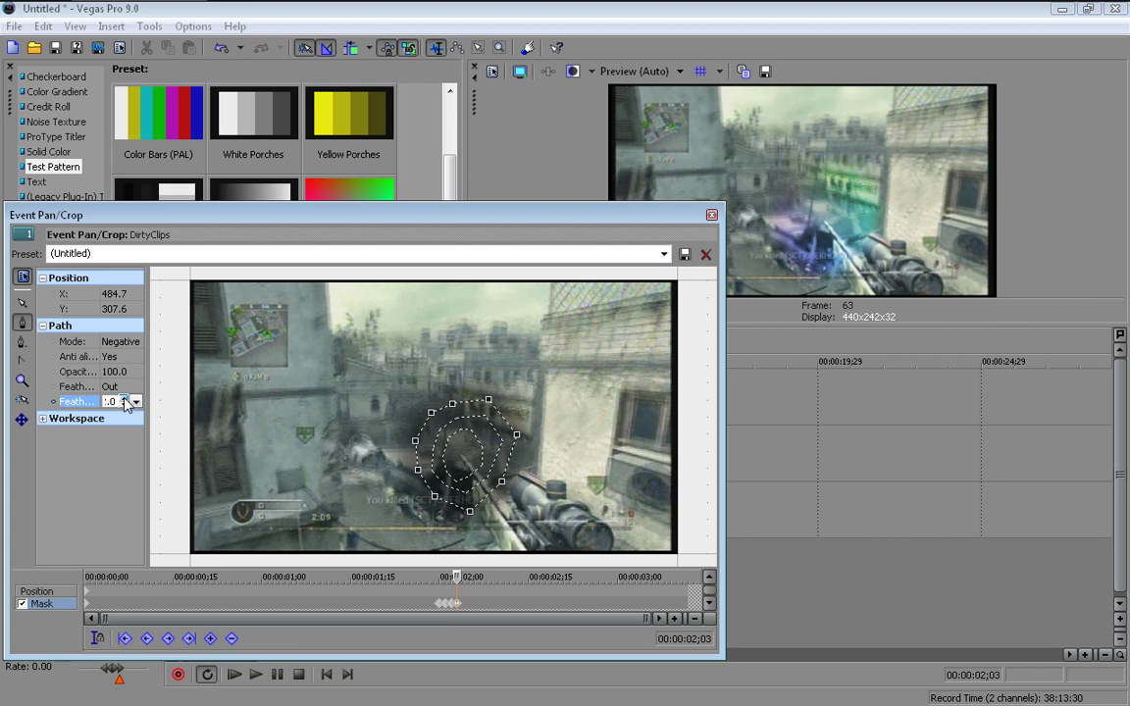
- Draw a fourth, much larger closed mask outline around the other masks at 00:00:02;03
click(422, 378)
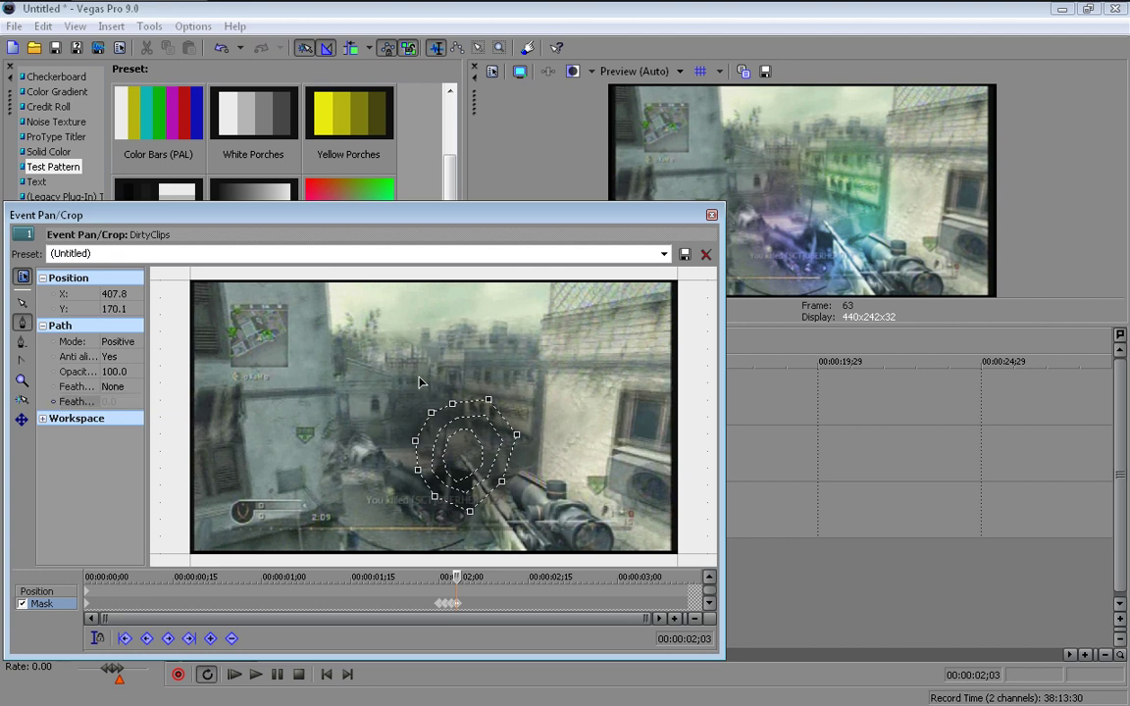
click(384, 430)
click(394, 511)
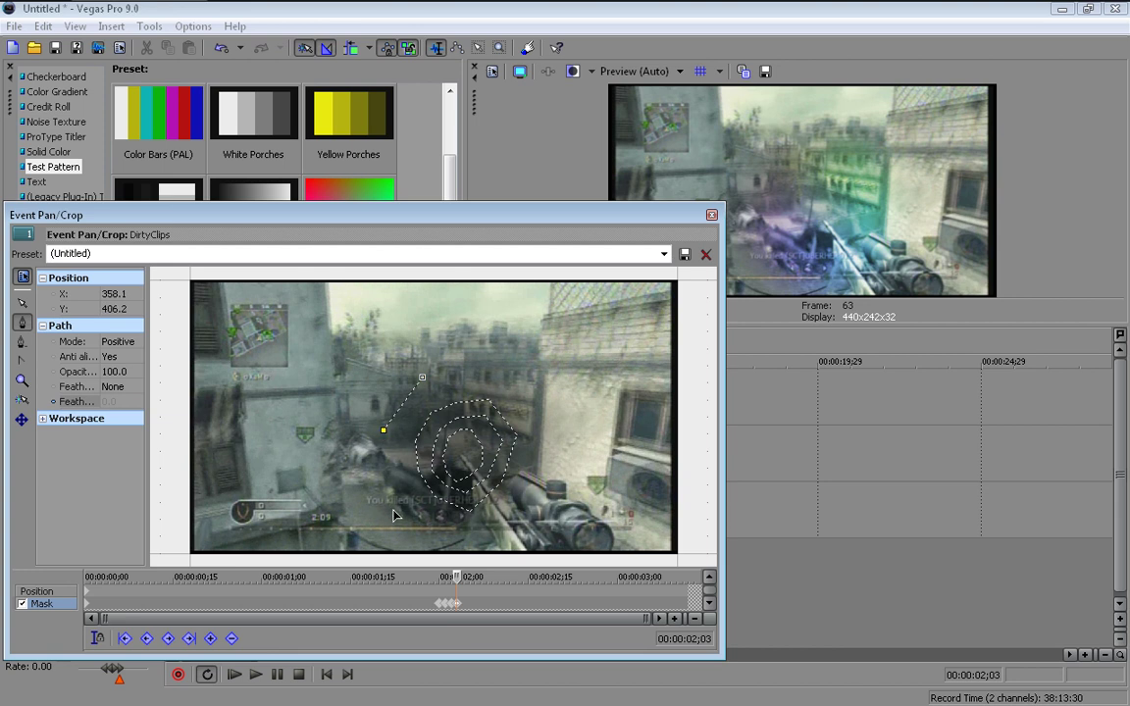
click(464, 546)
click(521, 525)
click(527, 394)
click(462, 361)
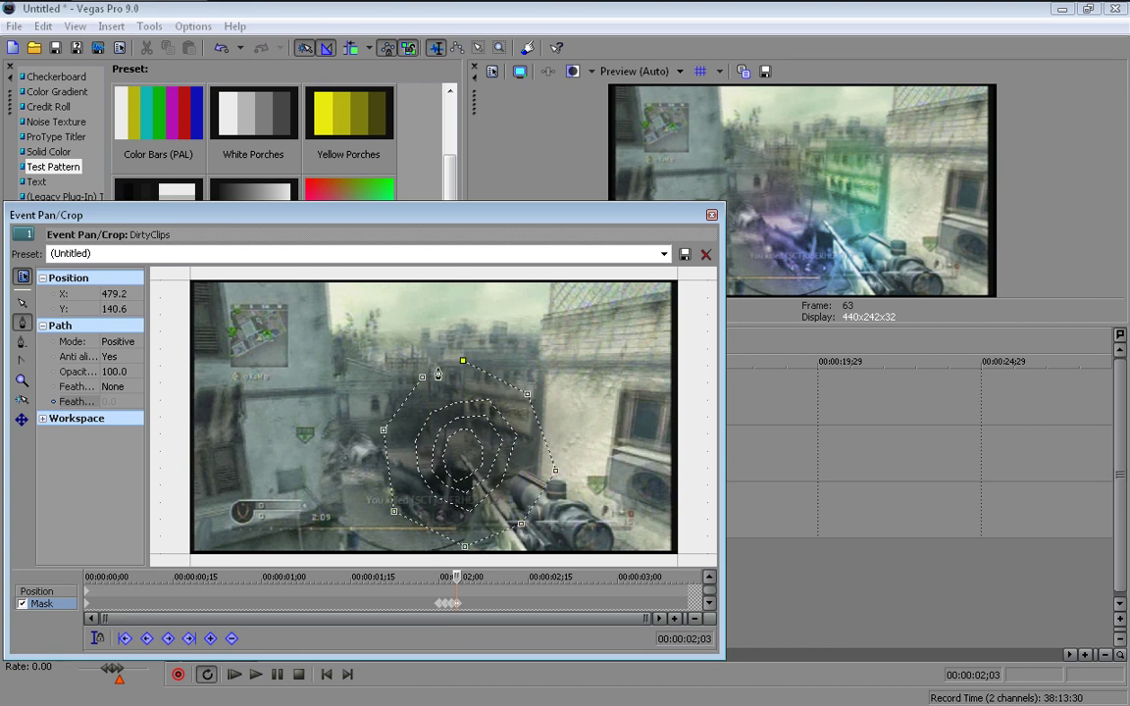
click(422, 378)
click(424, 379)
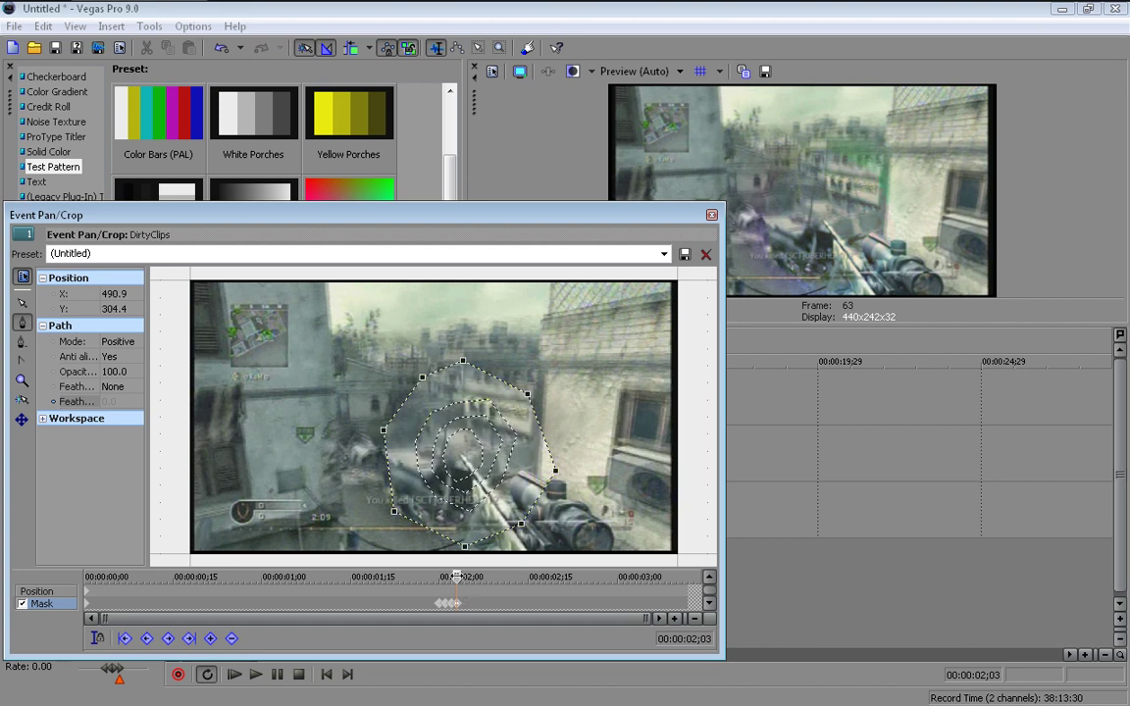
- Advance to 00:00:02;04 to check the mask, and return to the start of the clip
drag(457, 577, 461, 576)
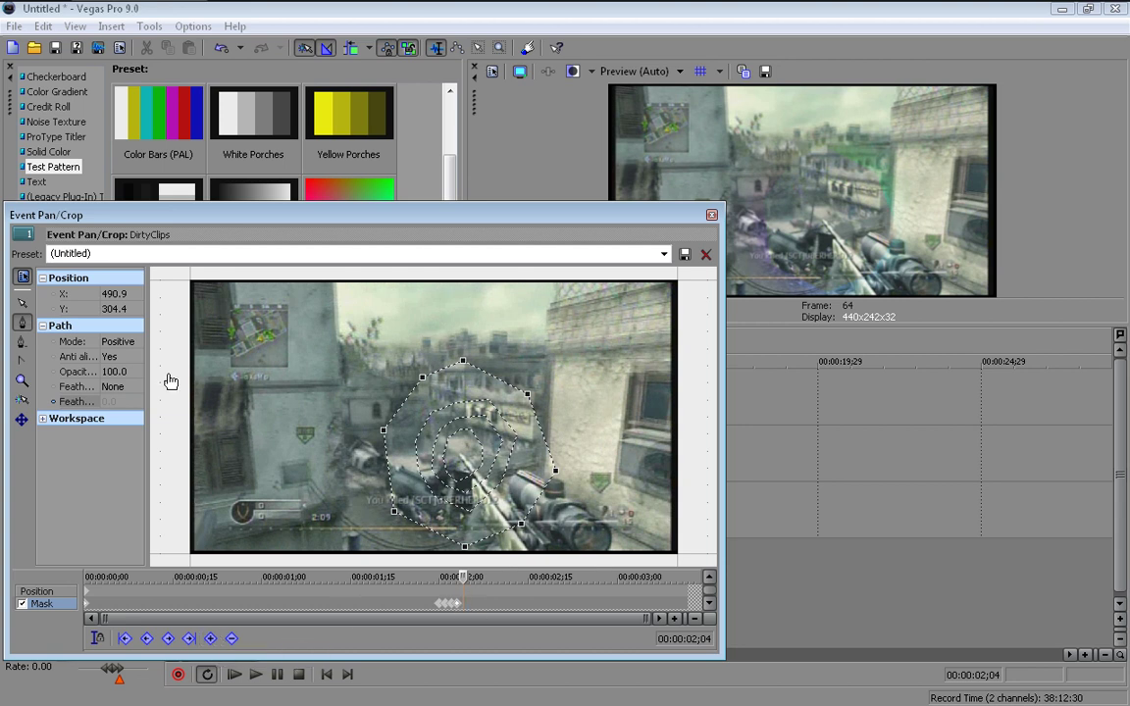
key(Home)
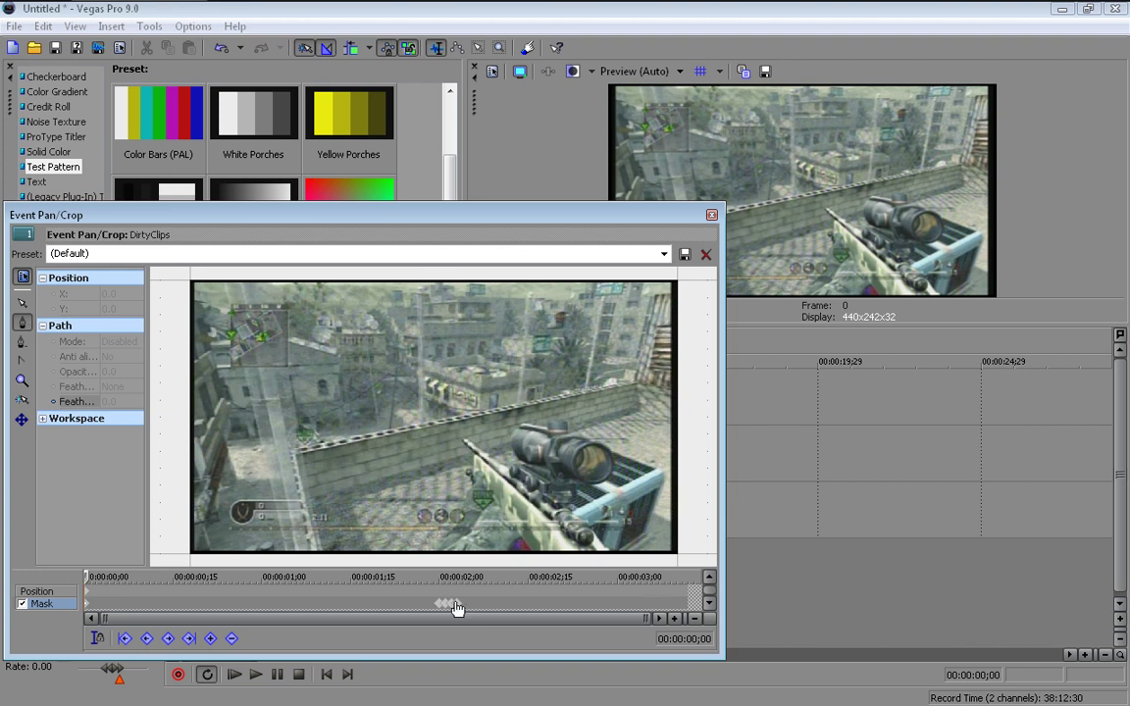
- At 00:00:02;03, make the fourth mask outline negative with outward feathering of 21.8
click(458, 608)
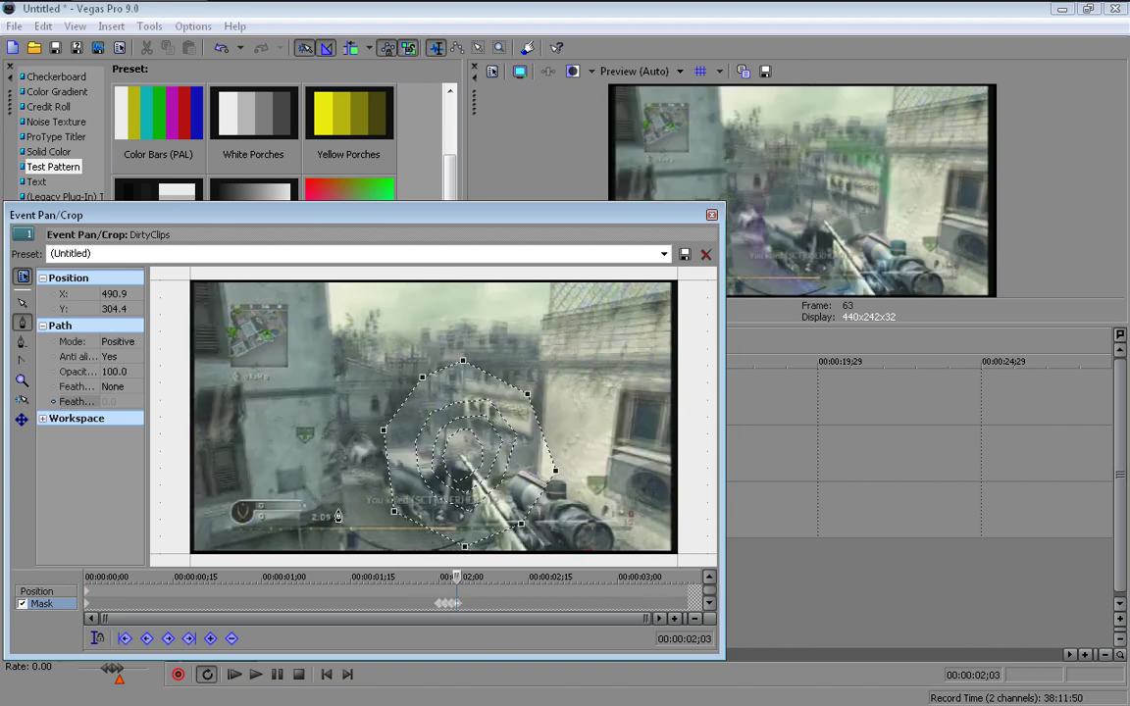
click(120, 342)
click(112, 365)
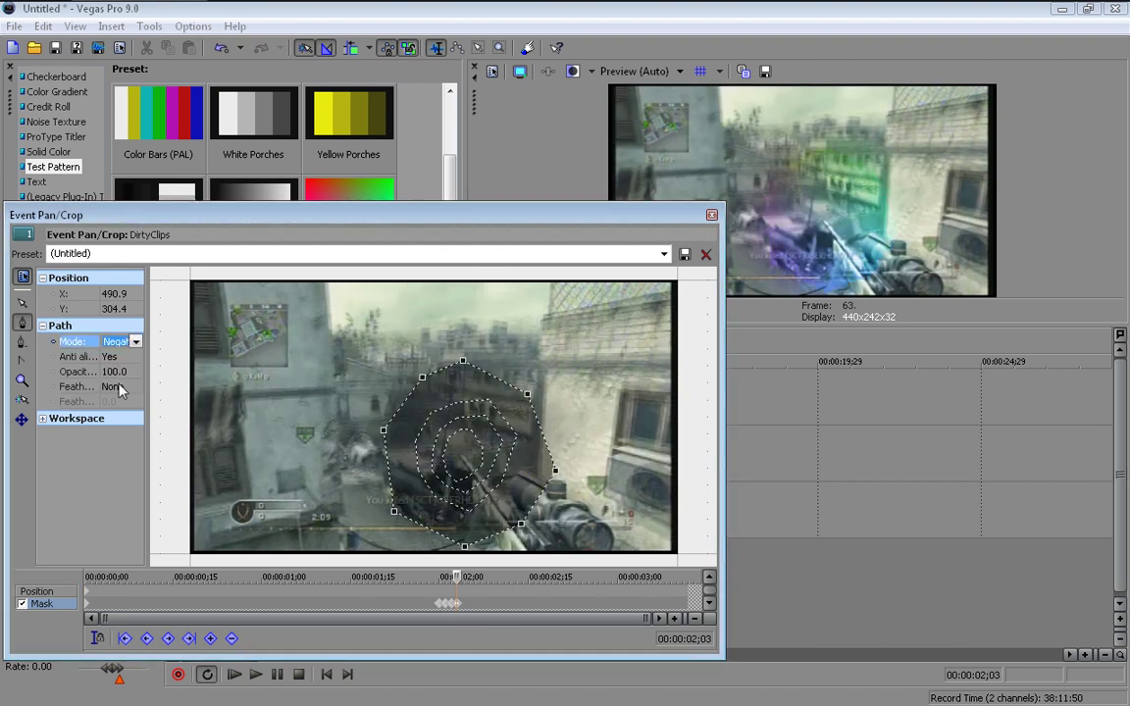
click(118, 387)
click(117, 409)
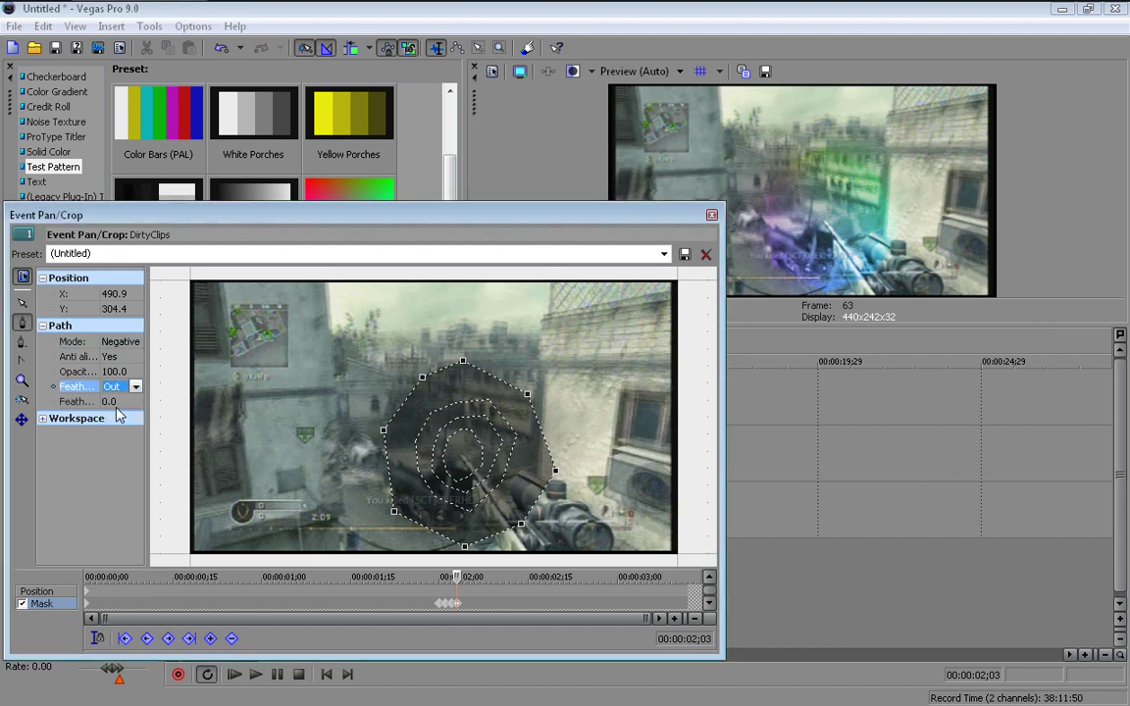
click(117, 403)
click(135, 401)
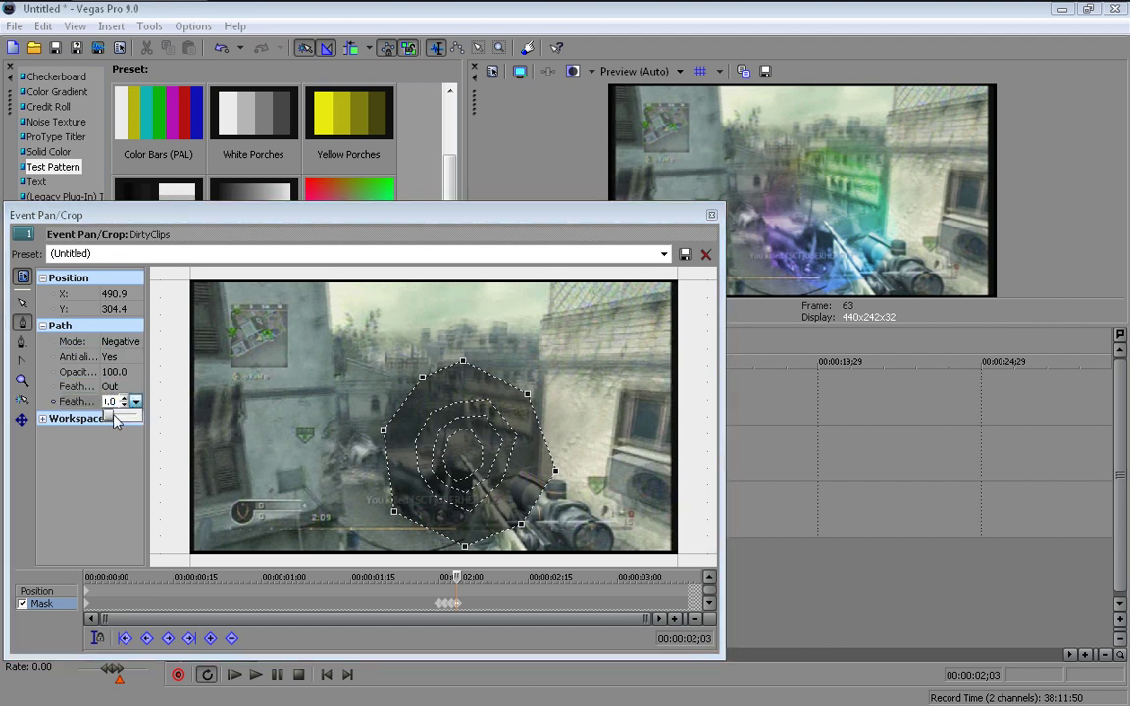
drag(111, 416, 125, 415)
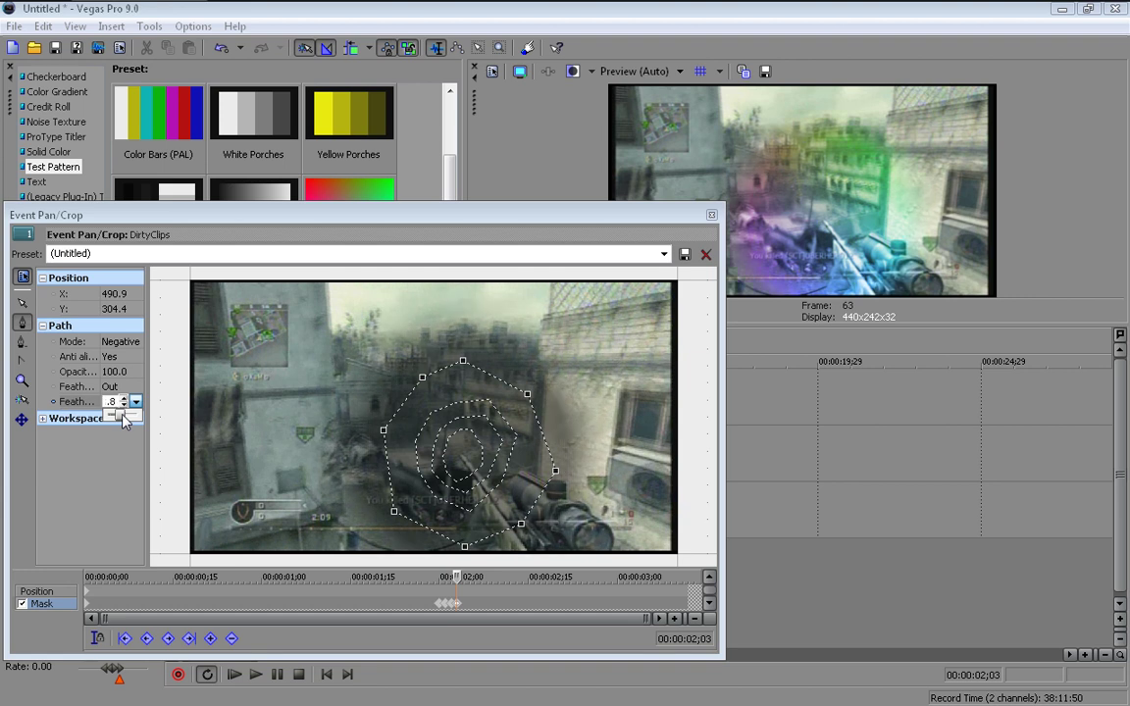
- Add a mask keyframe at 00:00:02;04 and draw a fifth, larger closed outline around the existing ones
click(456, 575)
drag(456, 576, 463, 576)
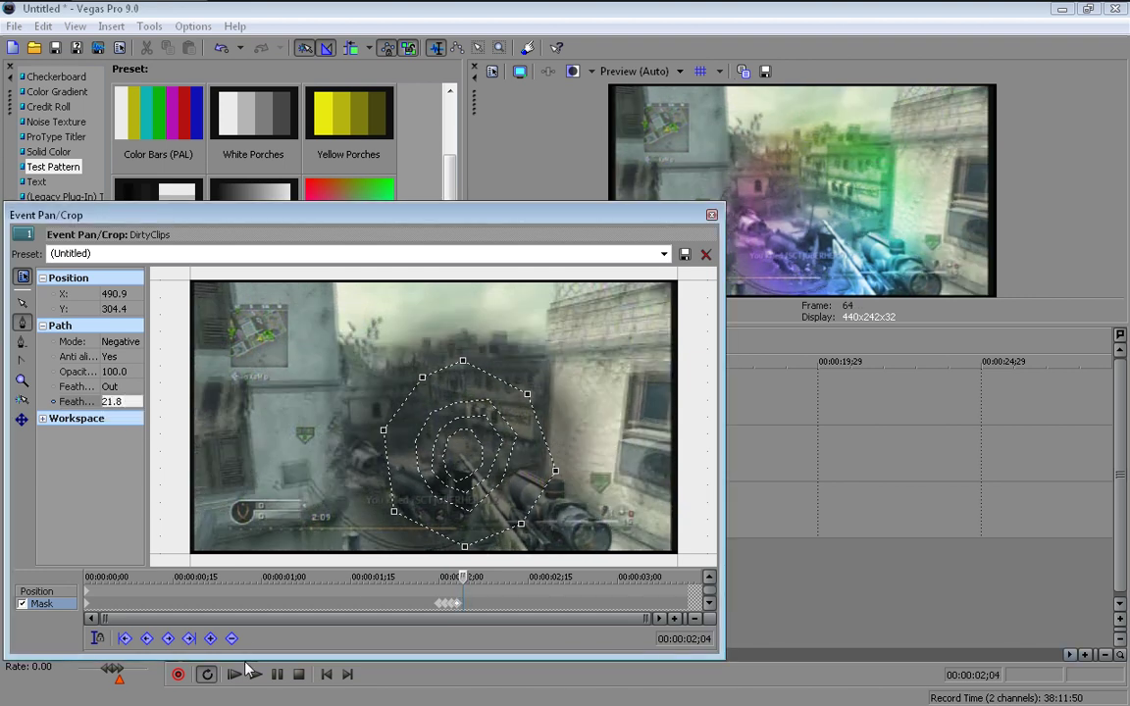
click(211, 639)
click(425, 340)
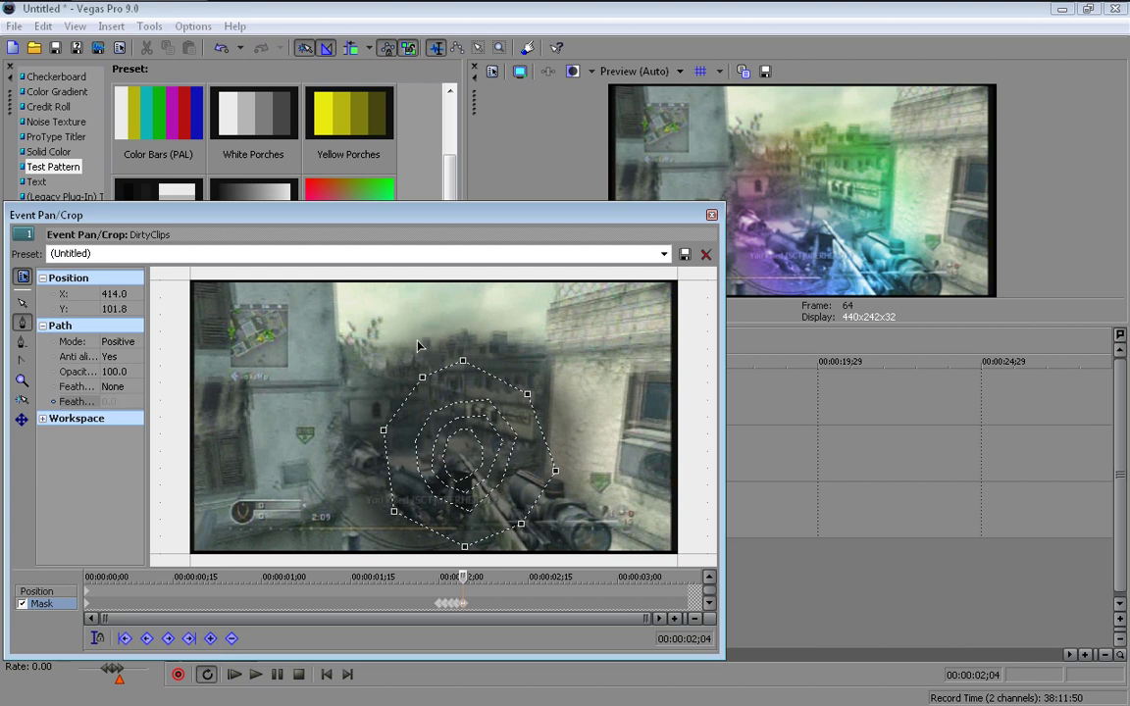
click(373, 377)
click(346, 466)
click(388, 562)
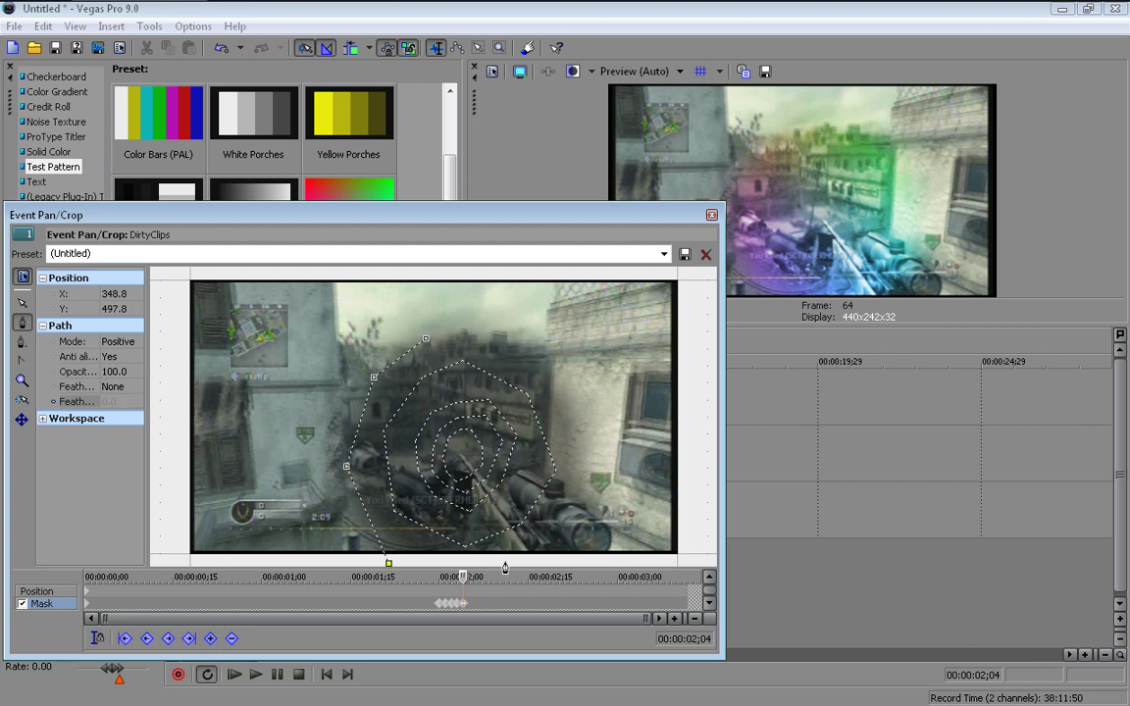
click(524, 562)
click(609, 452)
click(543, 331)
click(425, 339)
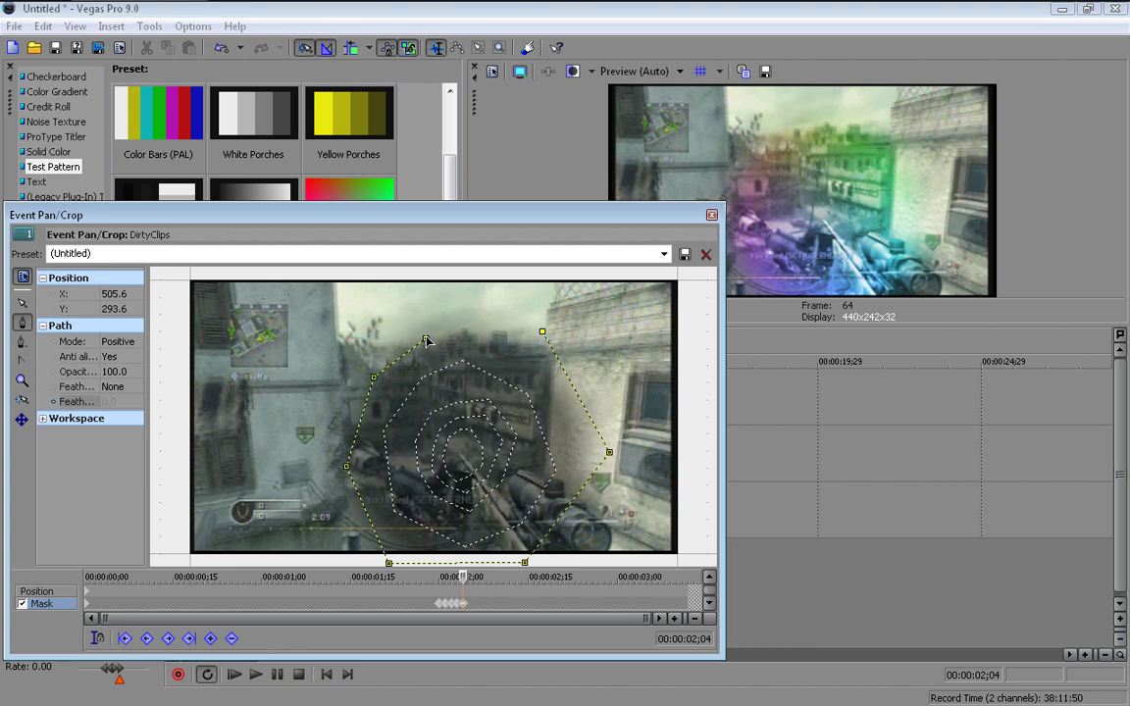
- Make the fifth mask outline negative with outward feathering of 28.1
click(125, 343)
click(118, 364)
click(121, 387)
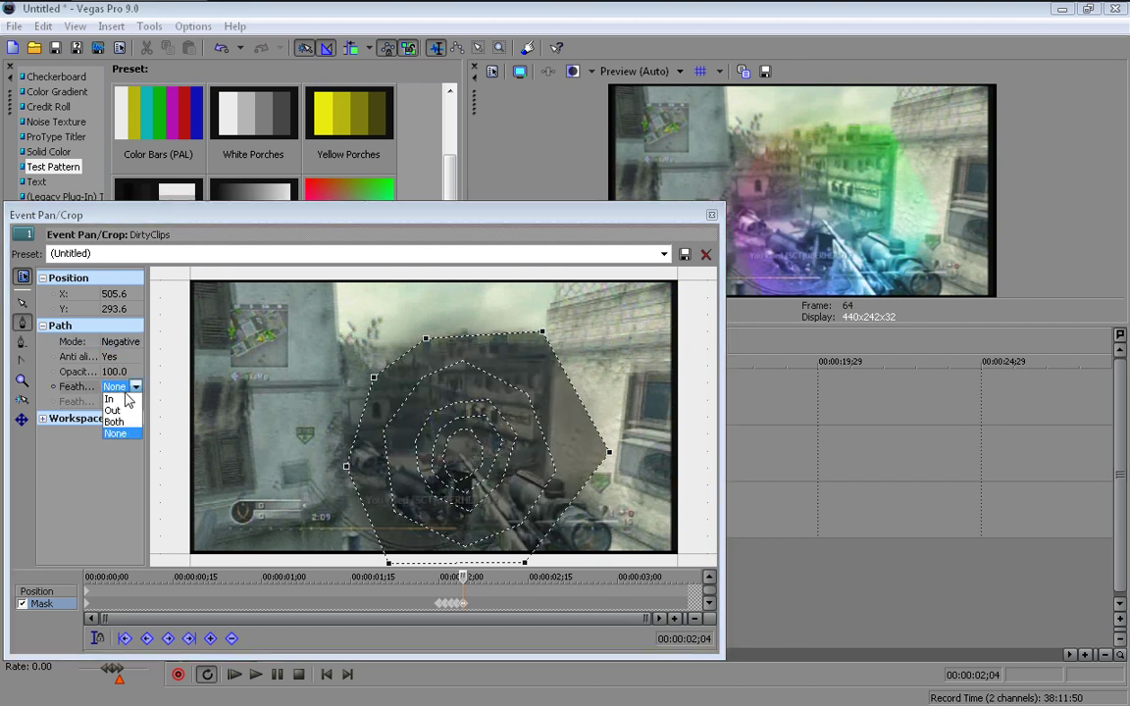
click(113, 410)
click(120, 402)
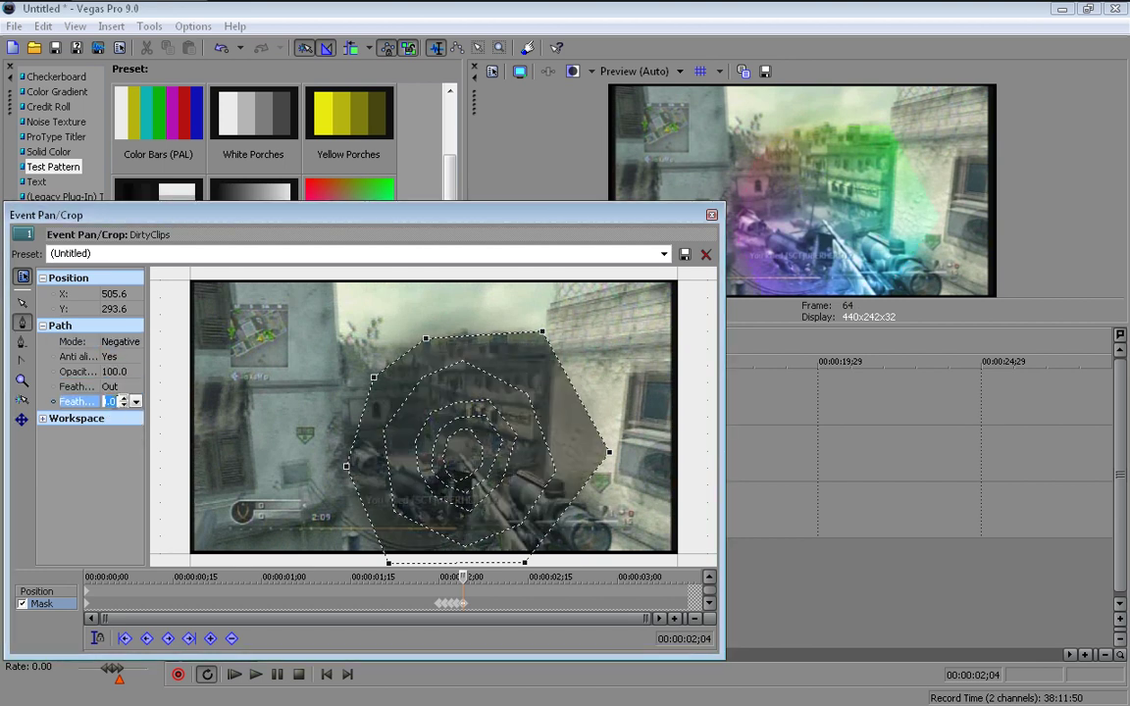
click(134, 402)
drag(111, 415, 127, 415)
- Add a mask keyframe at 00:00:02;05 and draw a sixth closed outline that covers most of the frame
click(465, 576)
drag(465, 576, 469, 576)
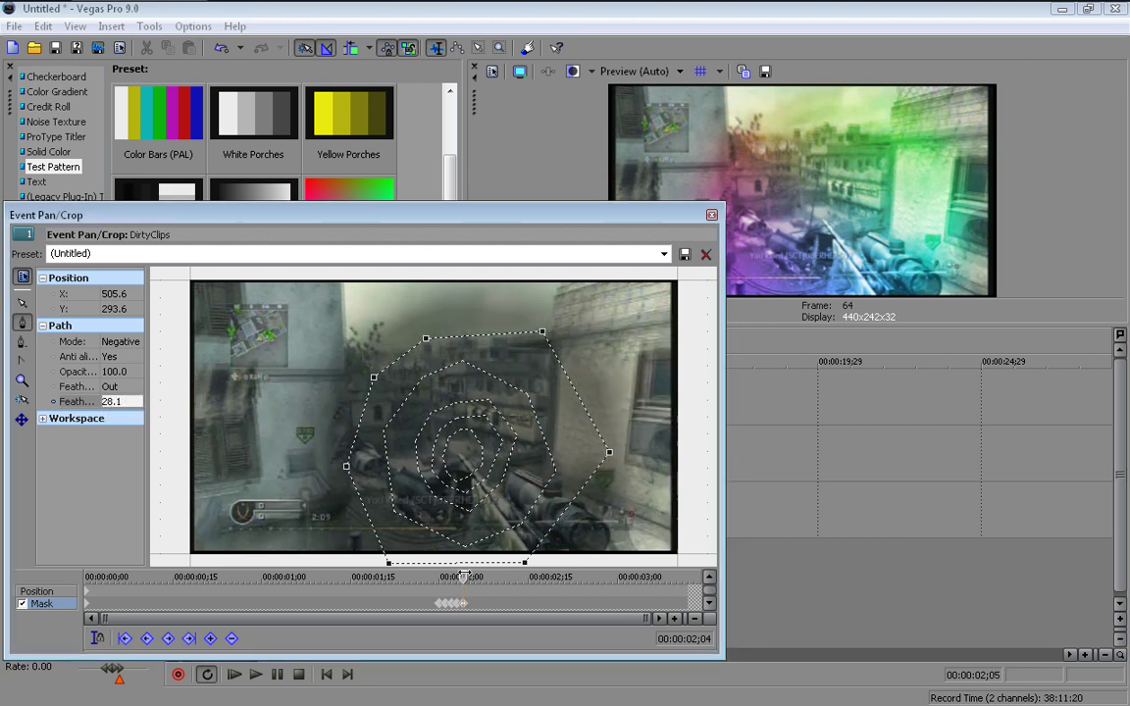
click(212, 640)
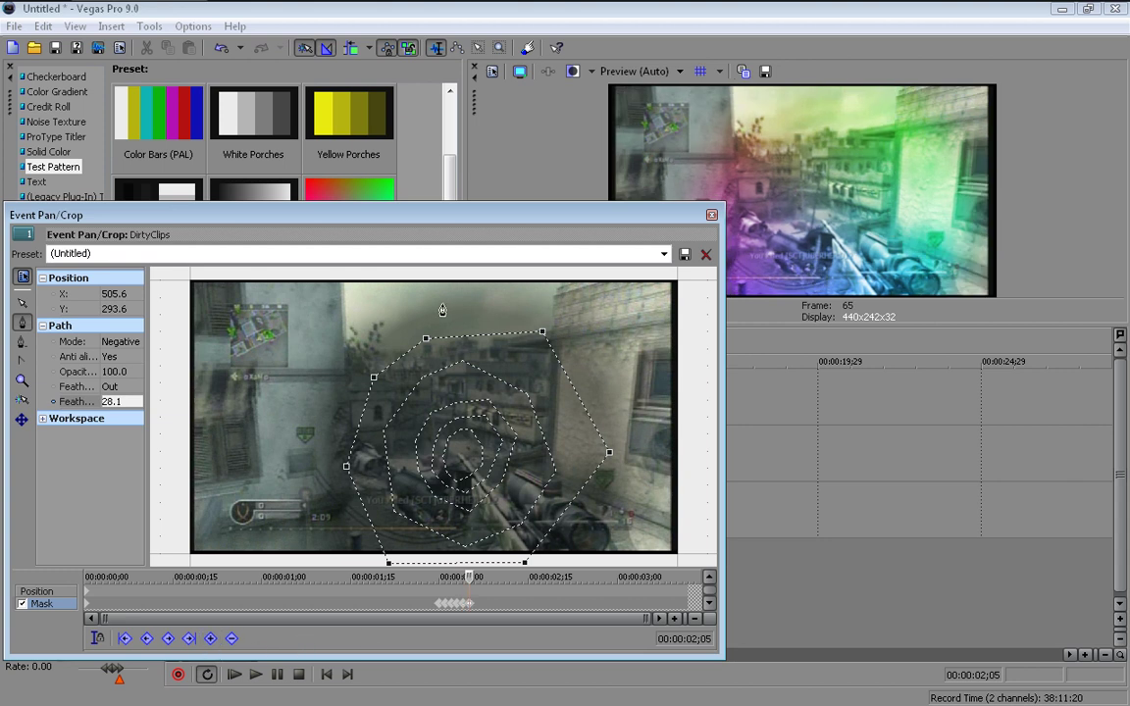
click(308, 346)
click(307, 344)
click(263, 466)
click(294, 562)
click(609, 564)
click(686, 435)
click(509, 280)
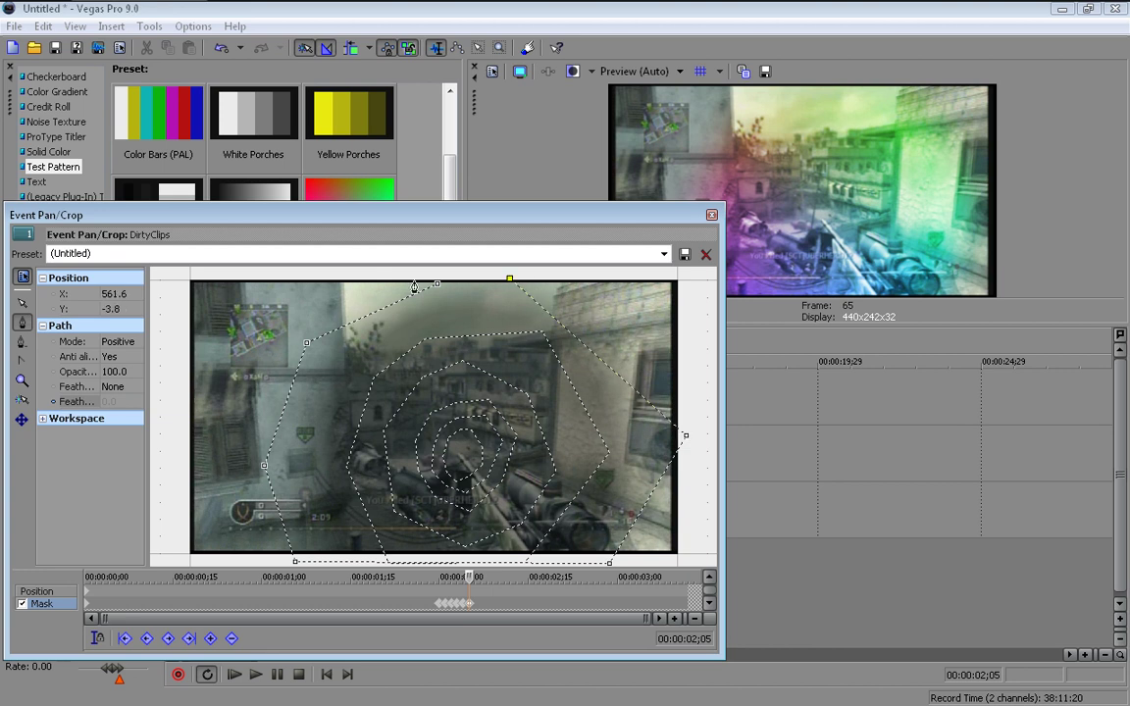
click(437, 285)
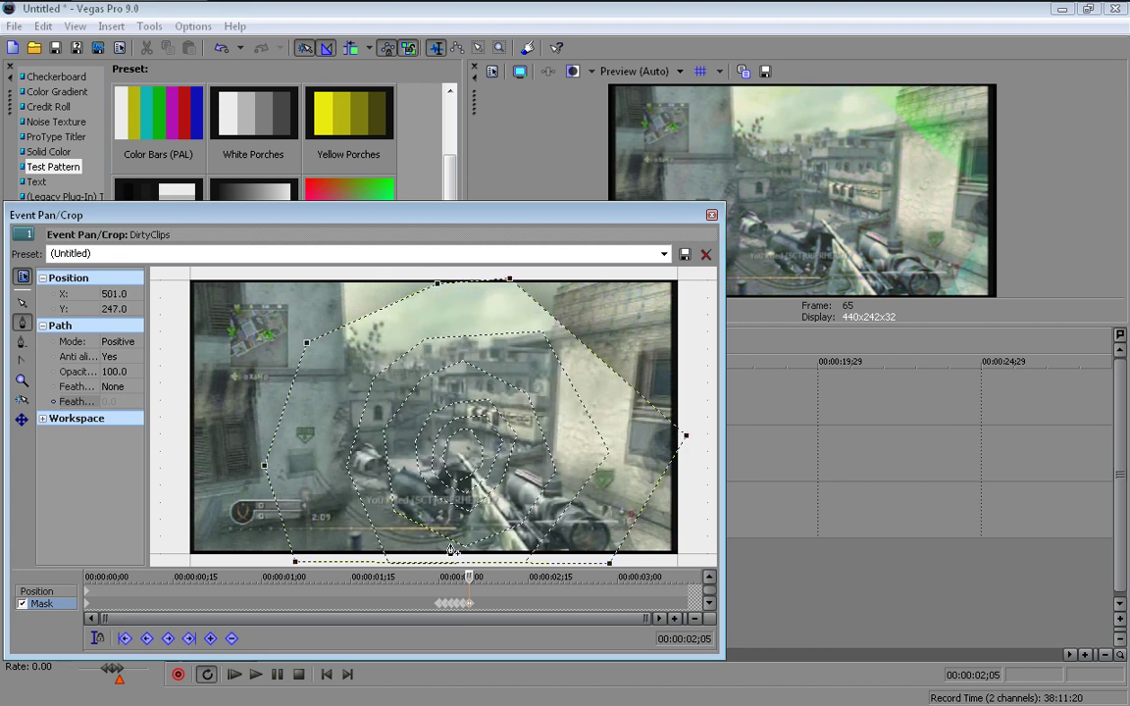
- Make the sixth mask outline negative with outward feathering of 50.0
click(125, 344)
click(115, 369)
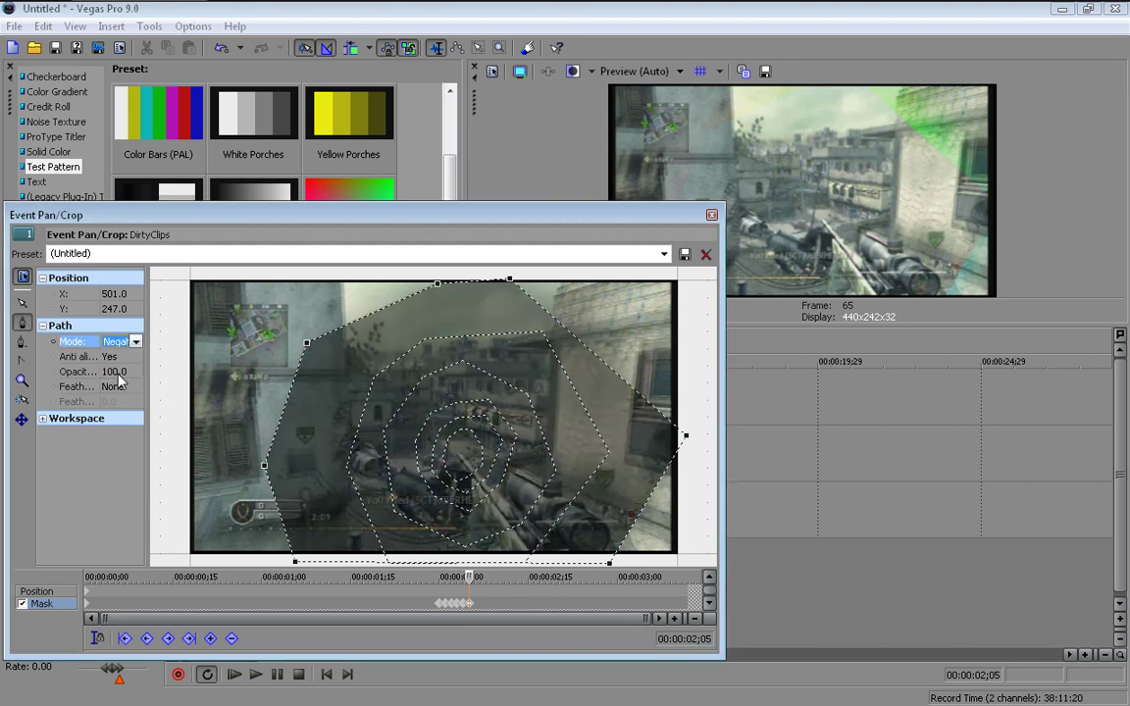
click(116, 387)
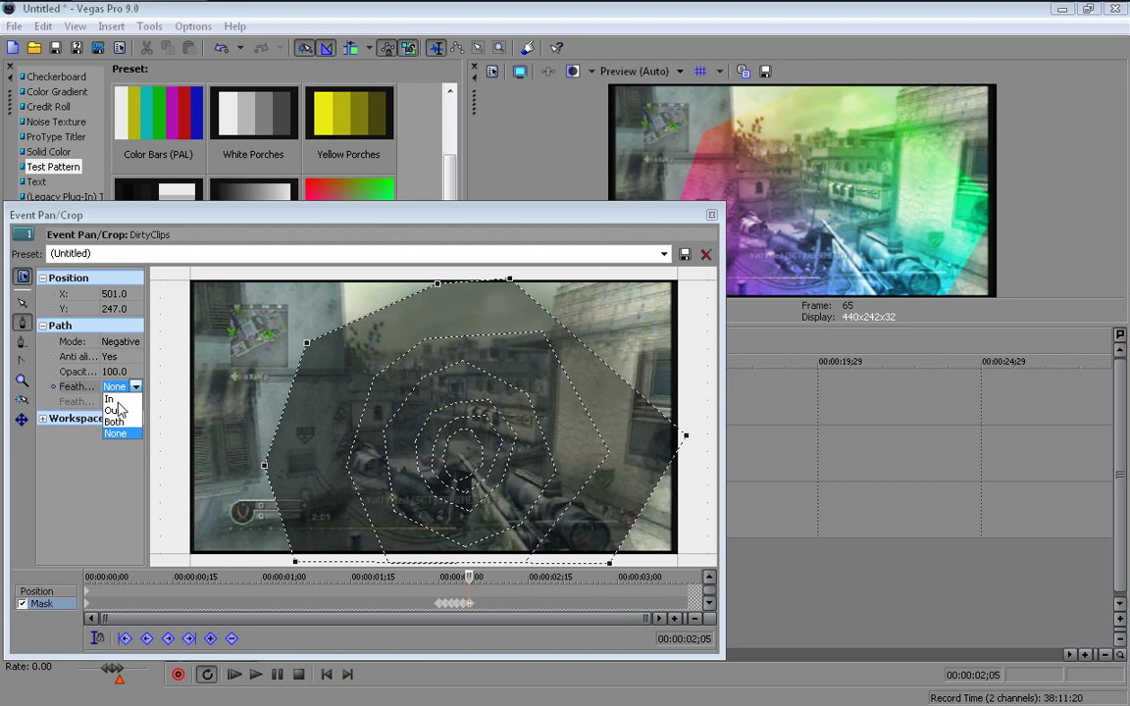
click(113, 411)
click(120, 401)
text(.5)
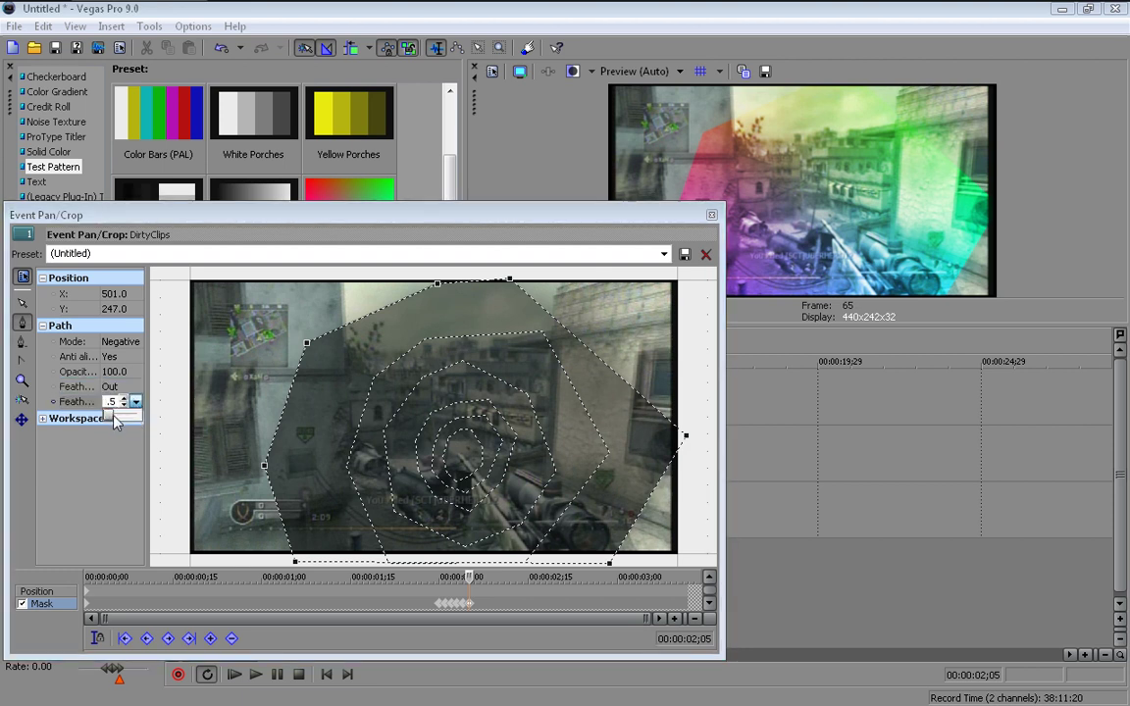
drag(128, 422, 158, 419)
- At 00:00:02;06, draw a seventh closed mask outline just outside the edges of the whole frame
click(469, 577)
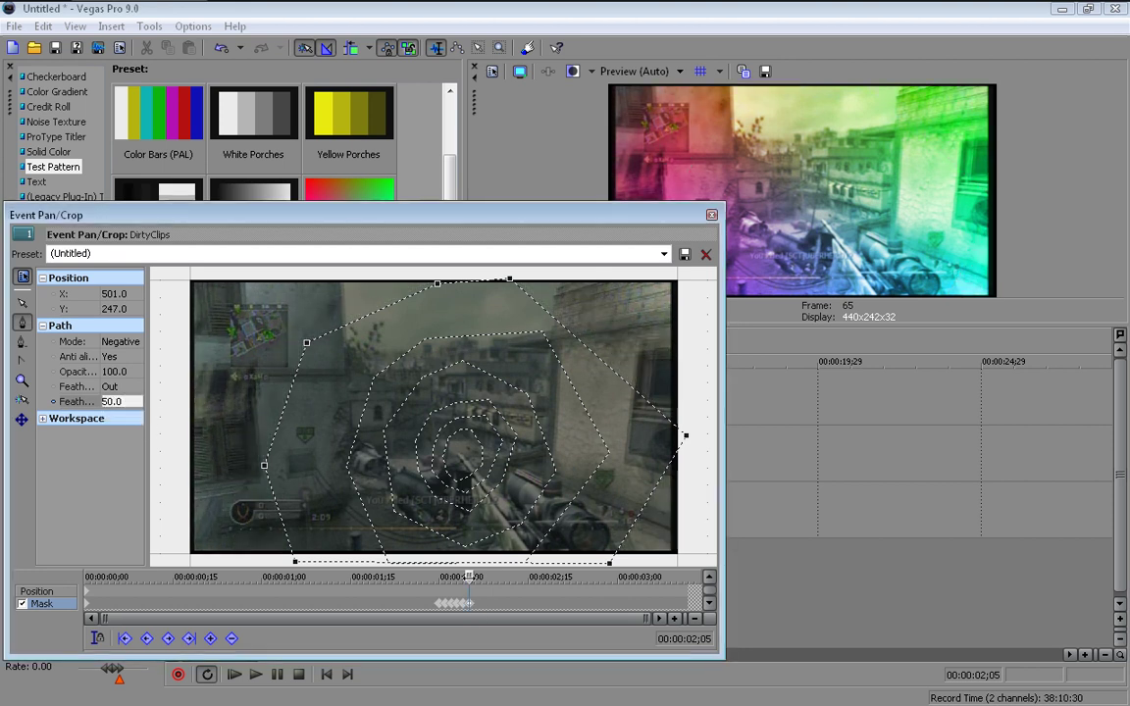
key(Right)
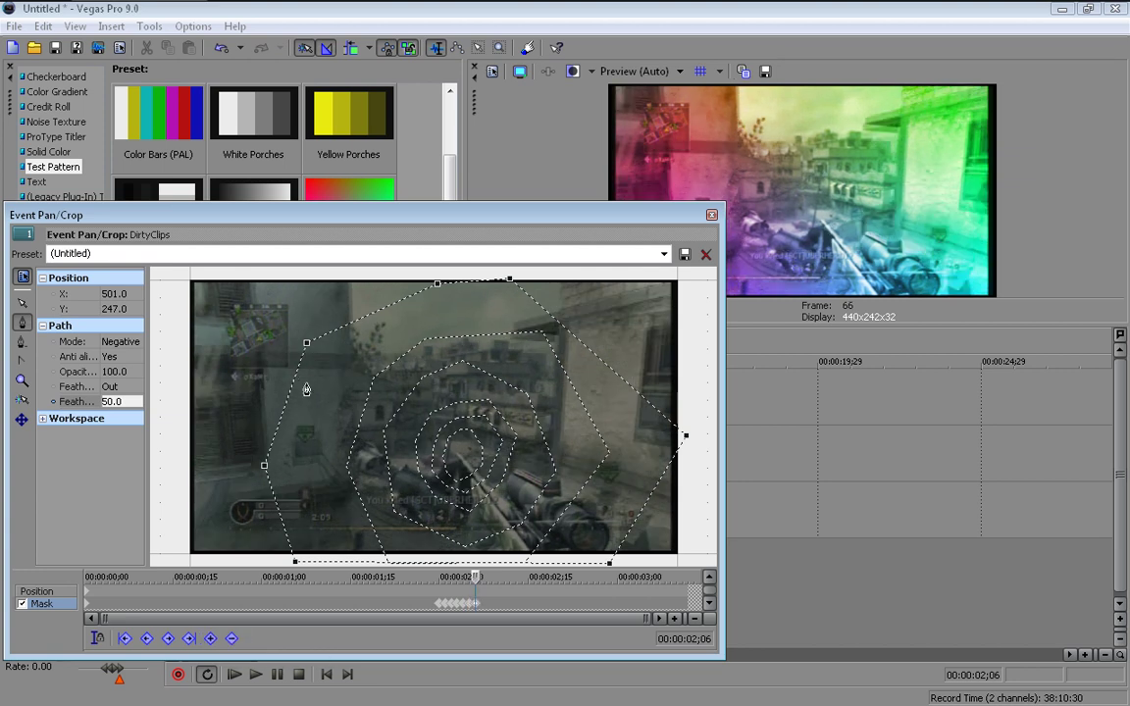
click(297, 270)
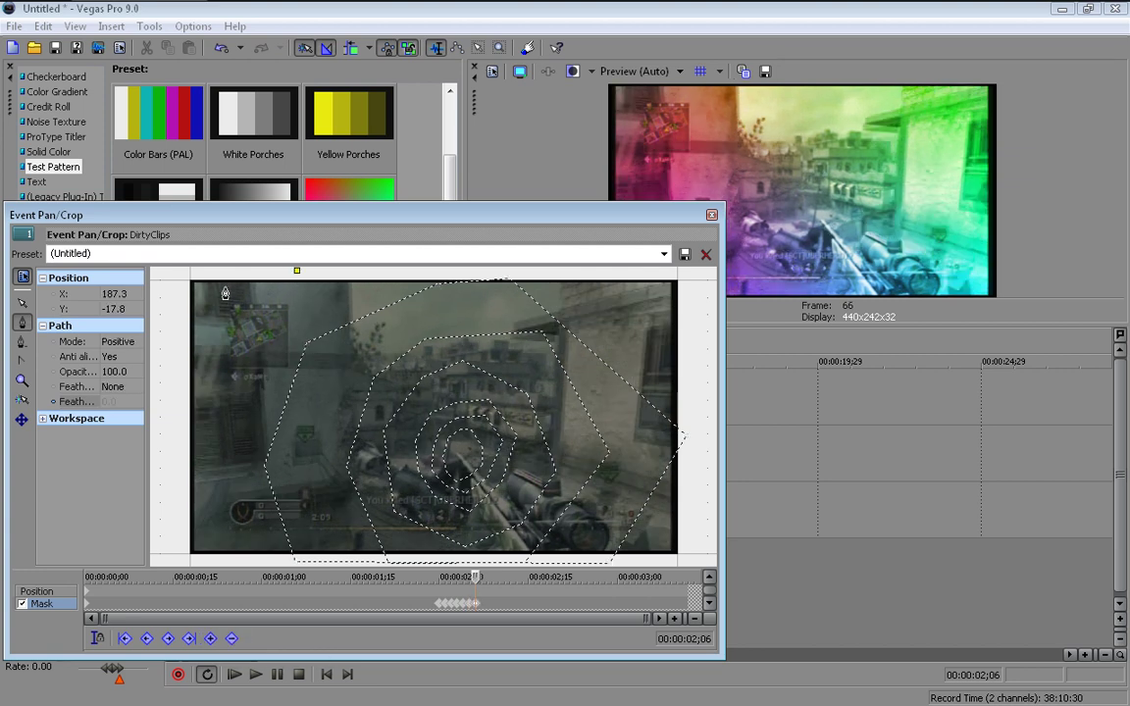
click(182, 290)
click(181, 555)
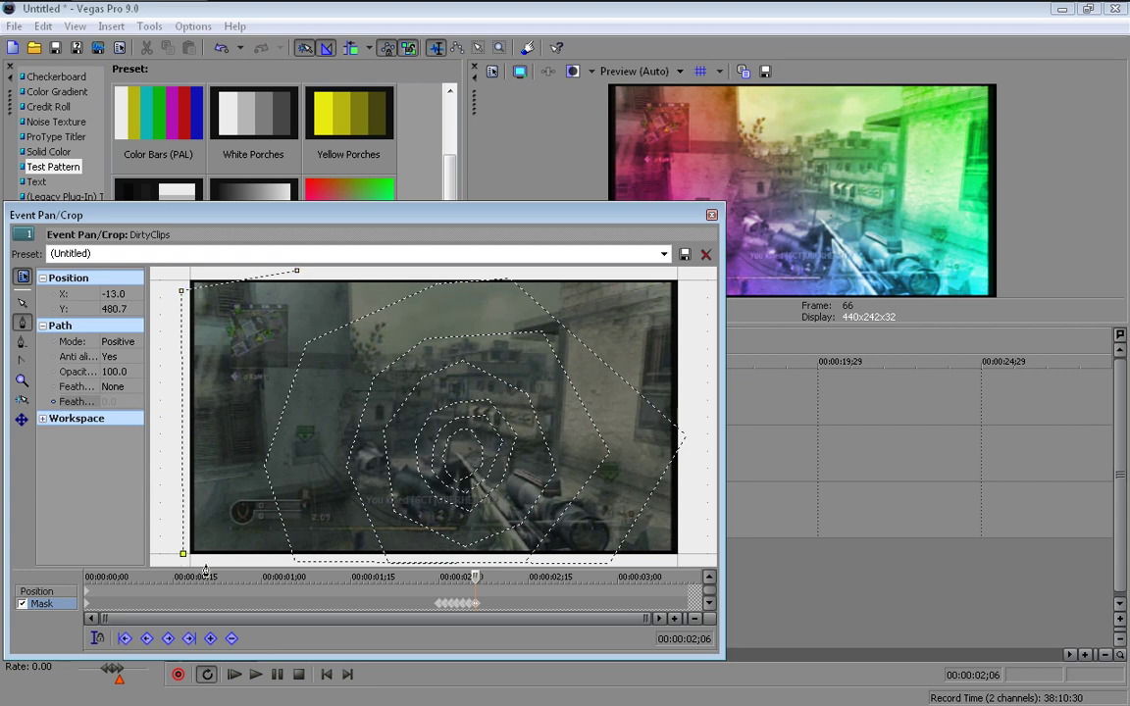
click(683, 563)
click(682, 278)
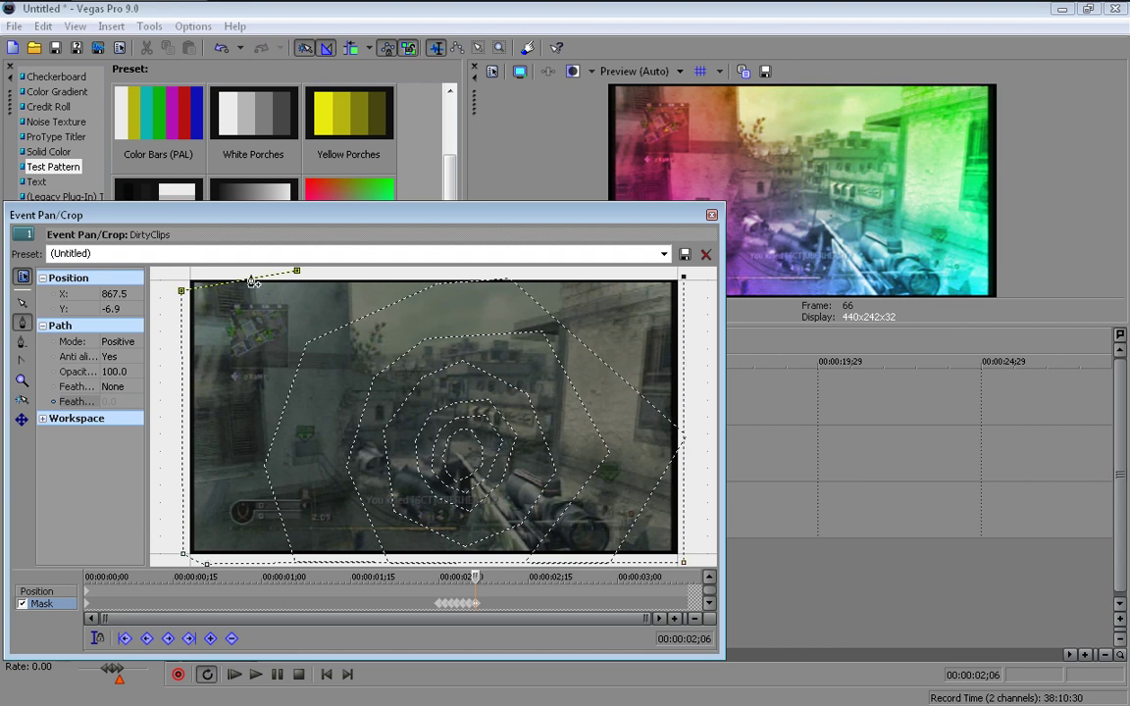
click(297, 271)
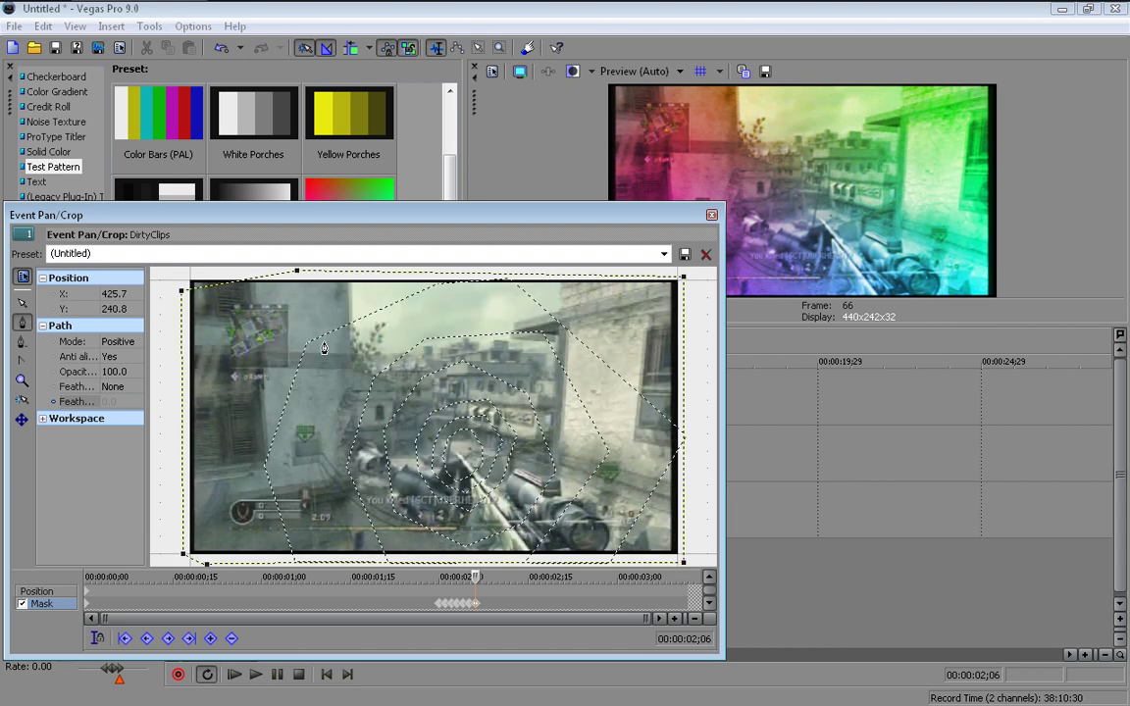
- Make the frame-wide seventh mask outline negative with outward feathering of 50.0
click(115, 341)
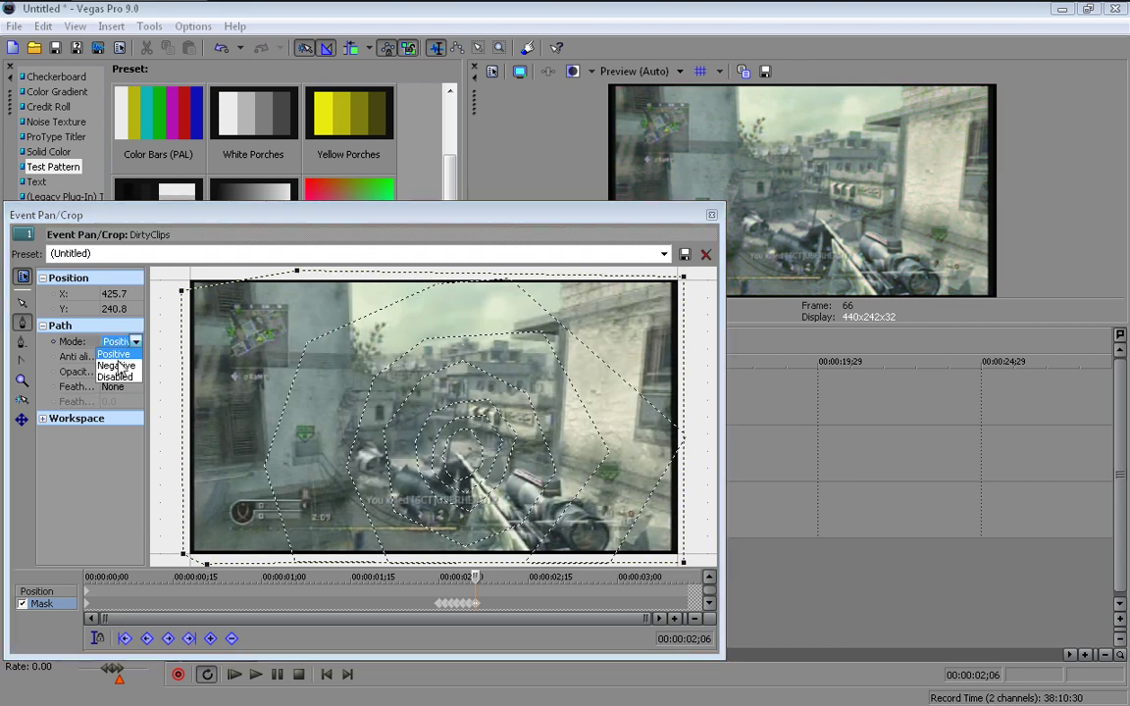
click(117, 366)
click(119, 387)
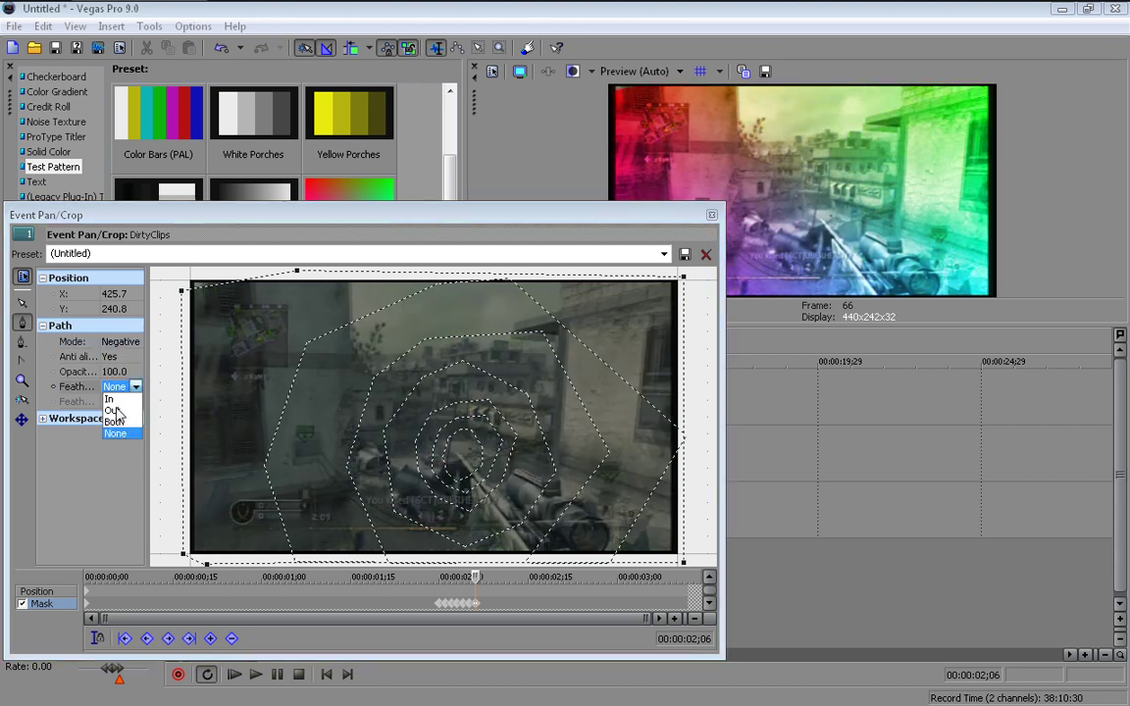
click(116, 411)
click(110, 402)
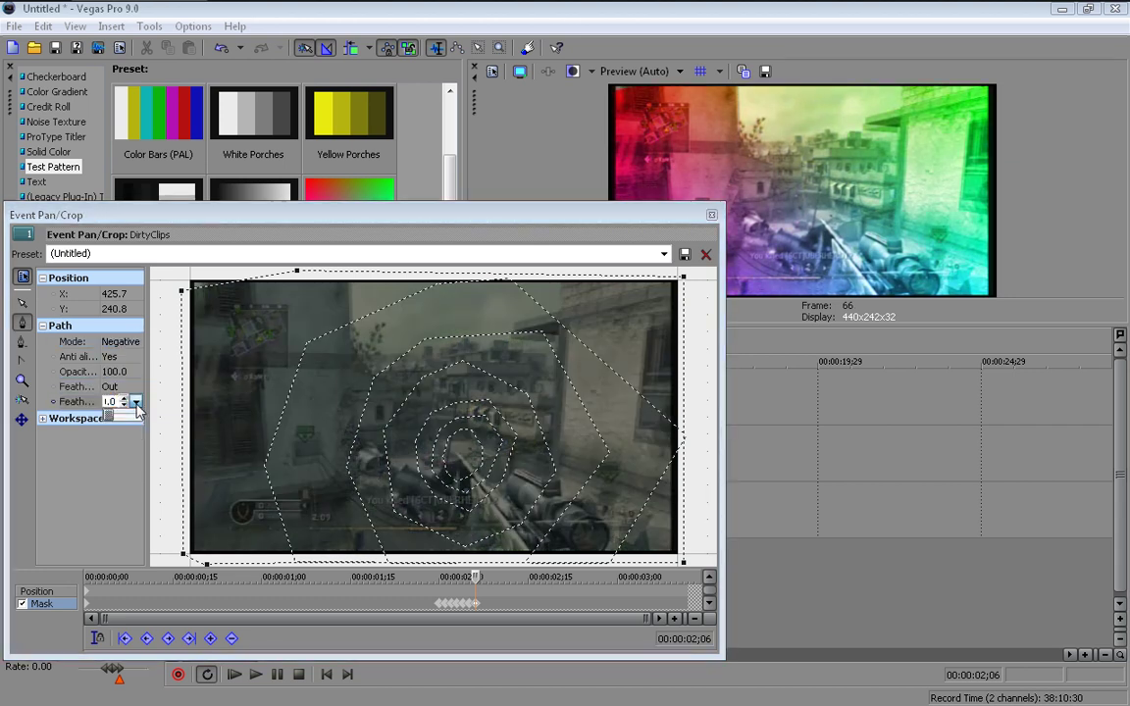
drag(129, 424, 220, 422)
click(77, 508)
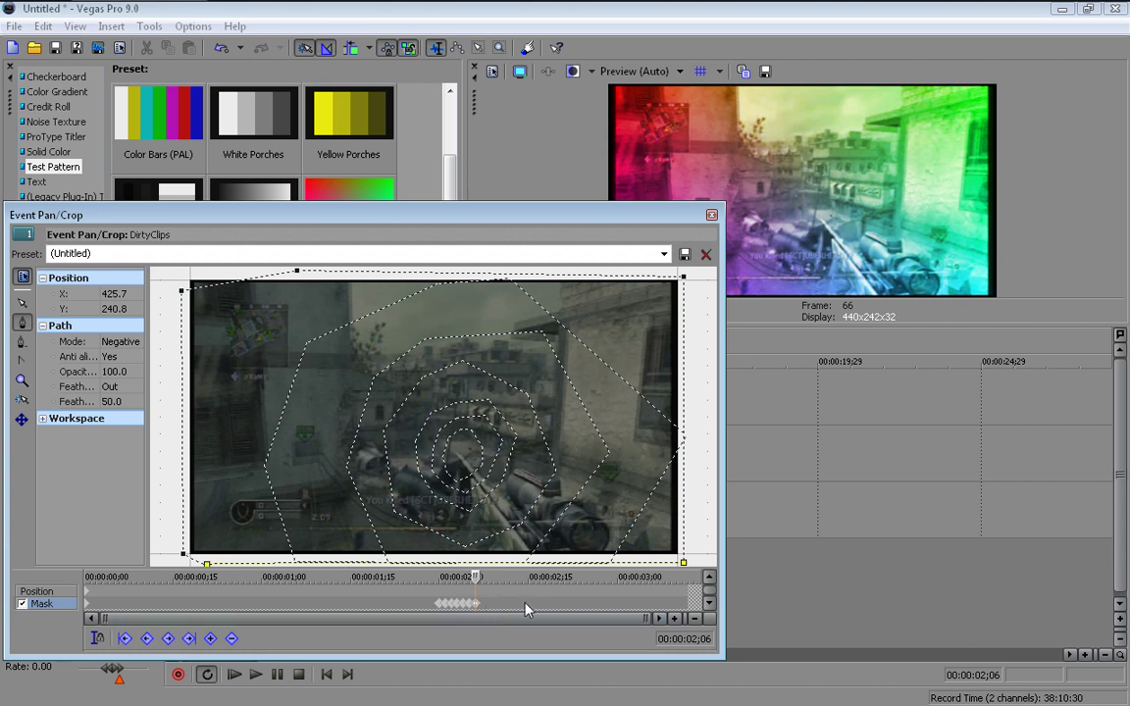
- Close the Event Pan/Crop window and build a dynamic RAM preview of the clip's full length
click(712, 215)
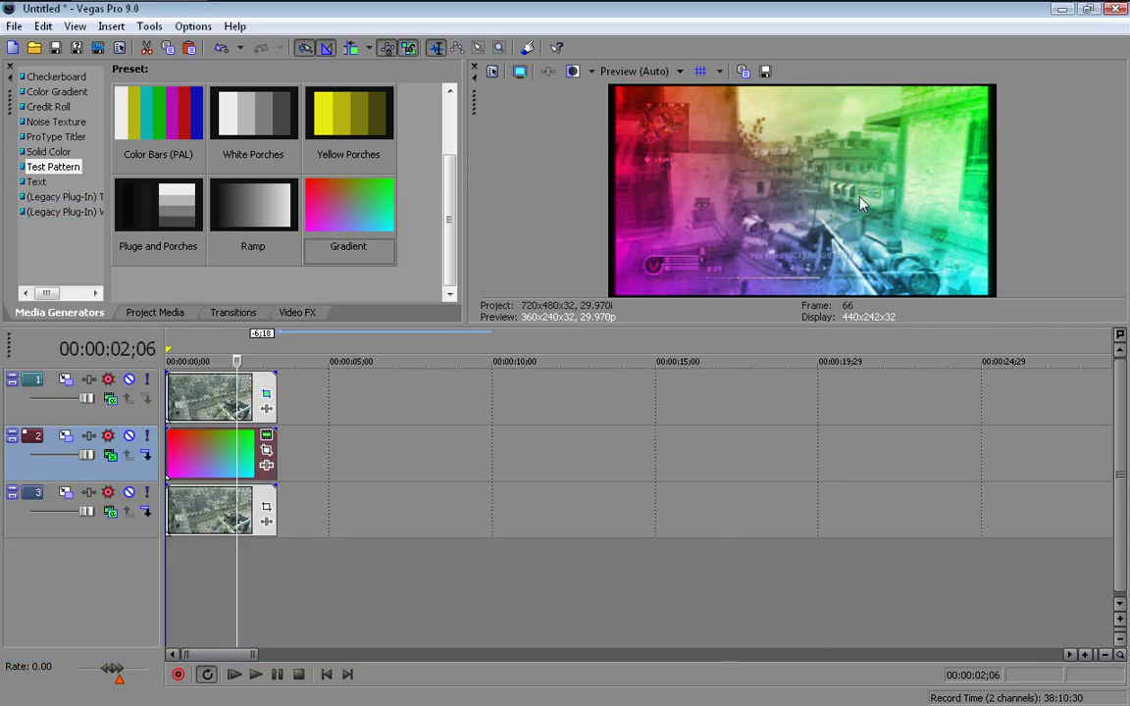
double_click(171, 359)
click(149, 25)
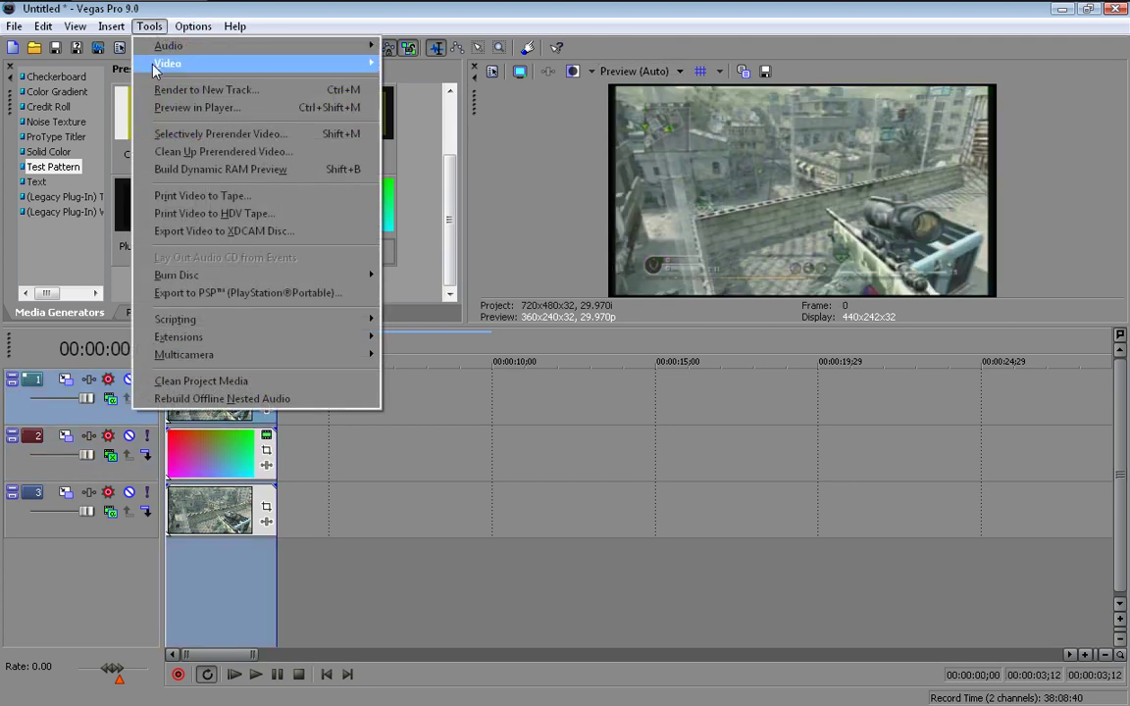
click(189, 171)
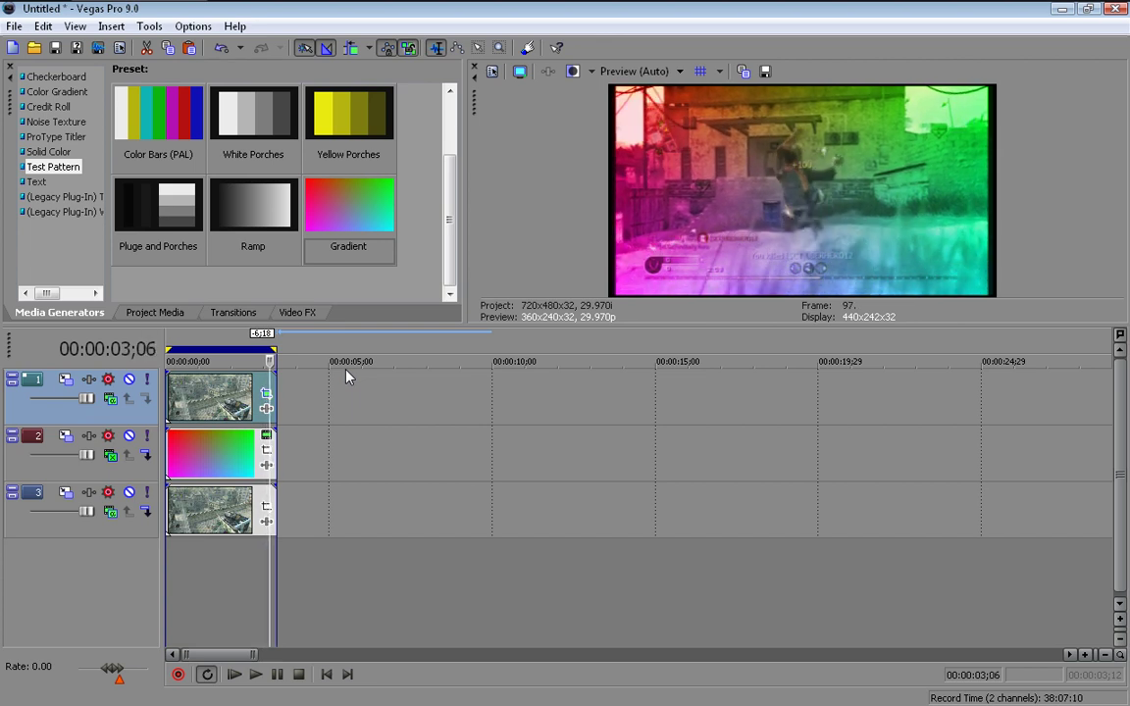
- Reopen Event Pan/Crop for the track 1 clip and delete the mask keyframe at 00:00:00;00
click(267, 396)
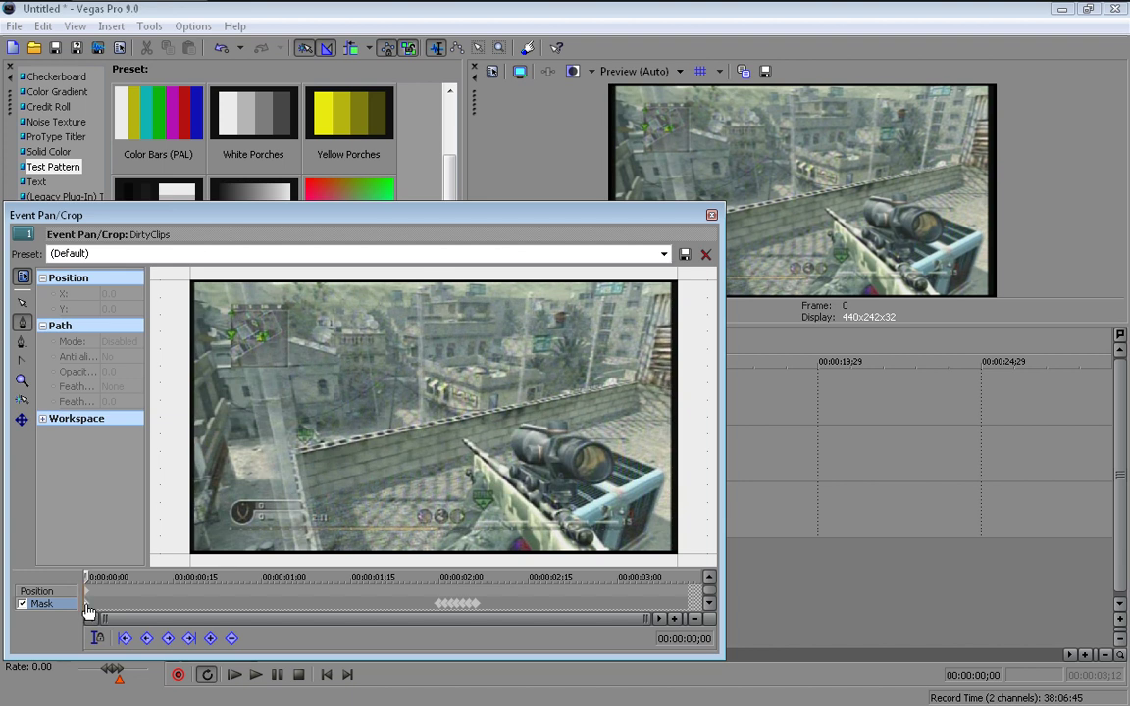
key(Delete)
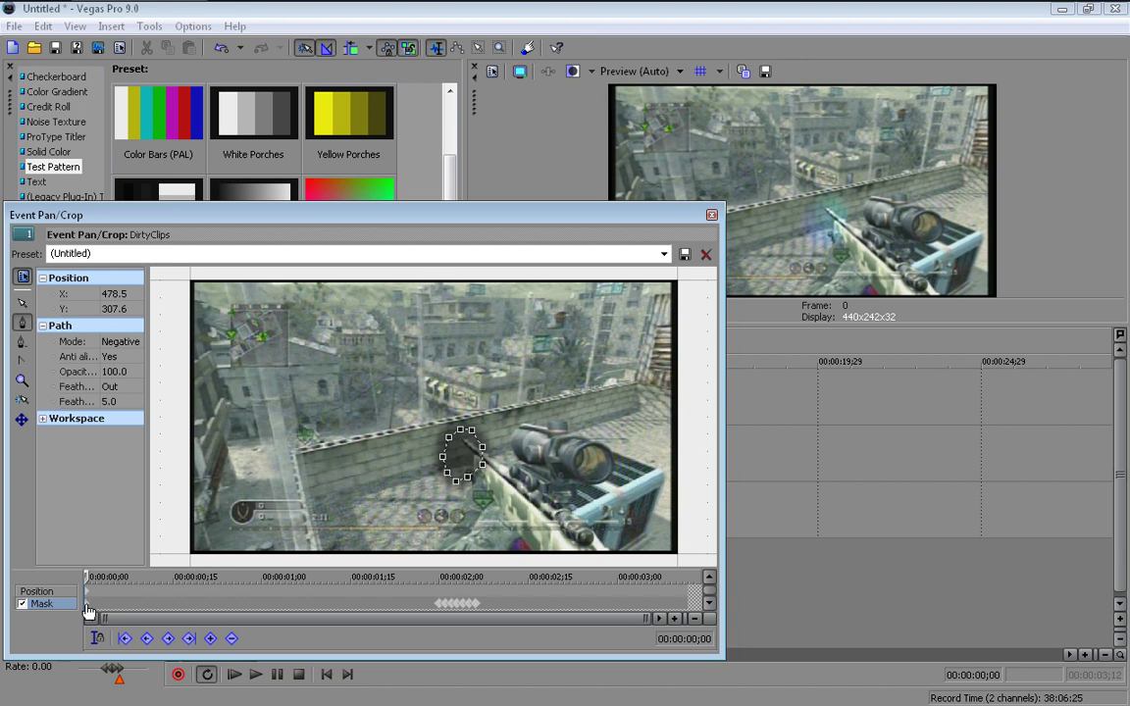
click(87, 593)
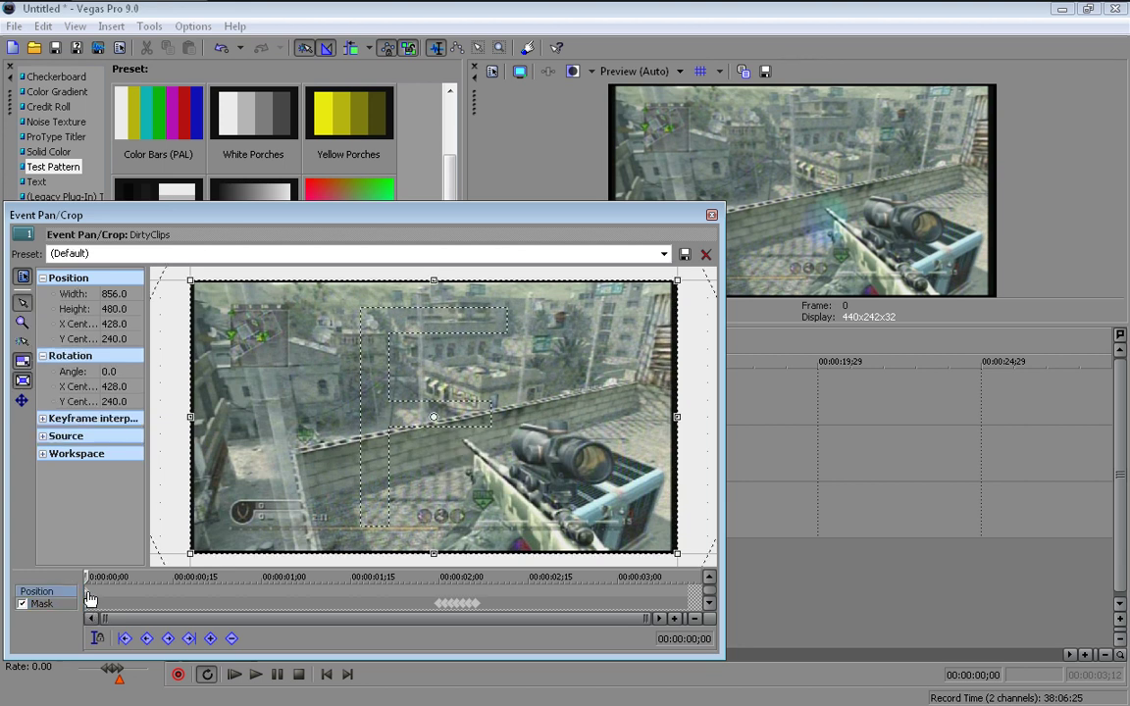
click(87, 602)
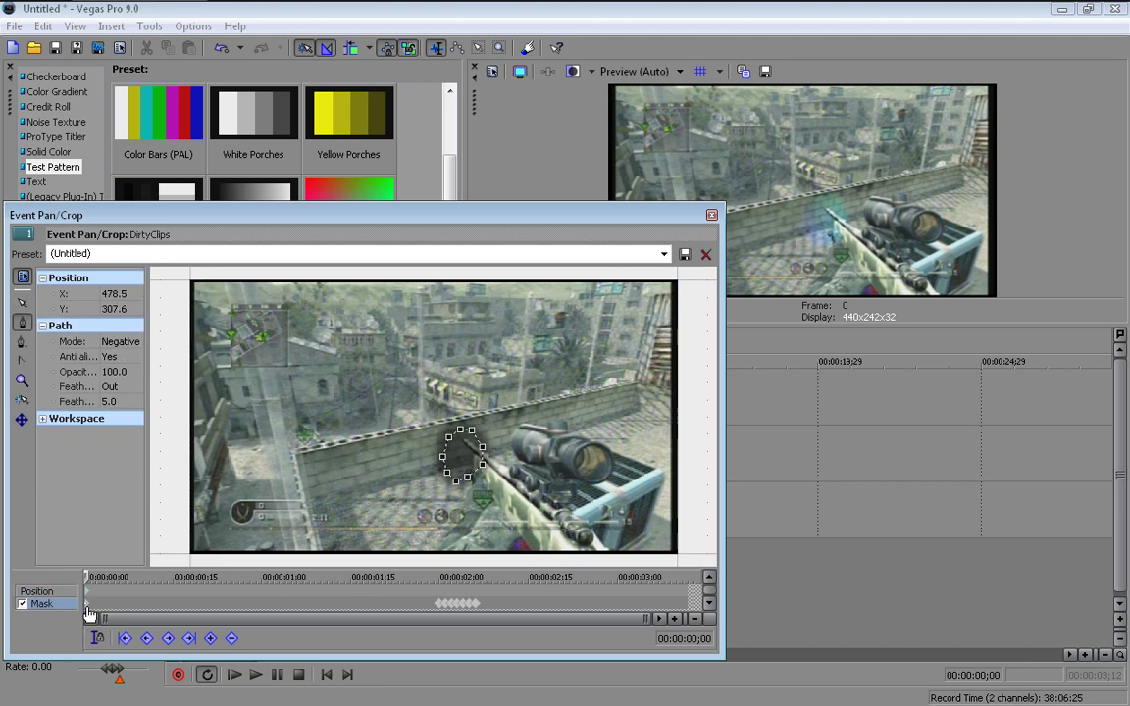
- Try the muzzle mask at 00:00:00;00 in Positive mode and set its mode to Disabled
click(121, 341)
click(118, 356)
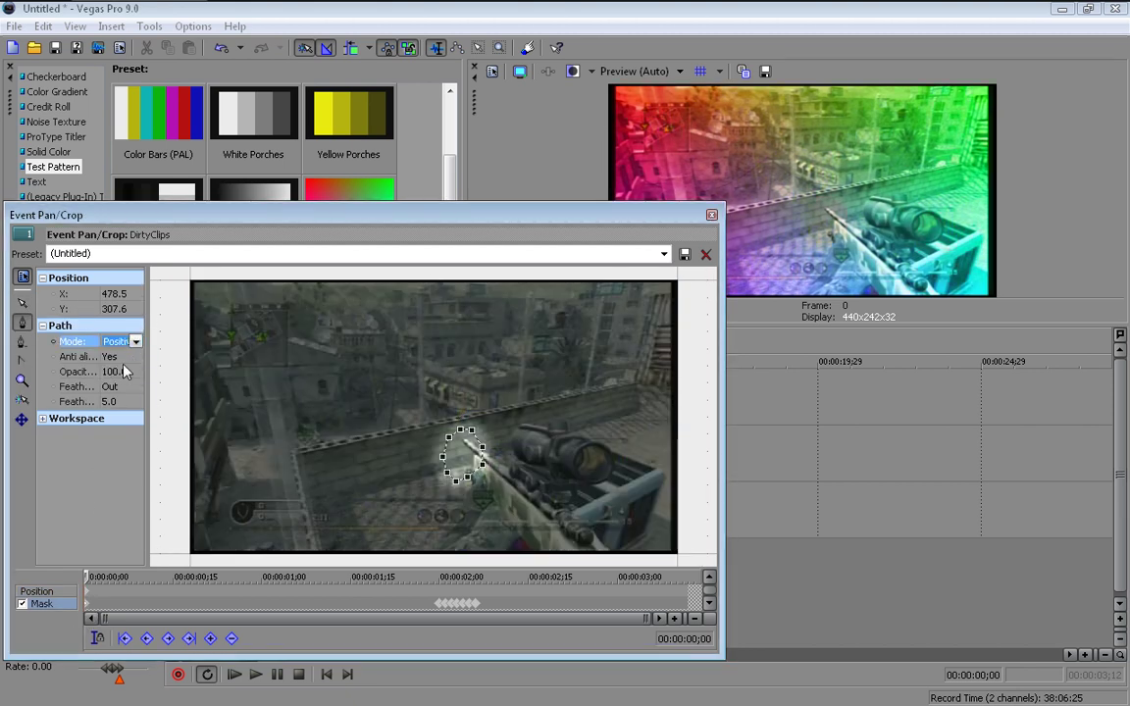
click(134, 343)
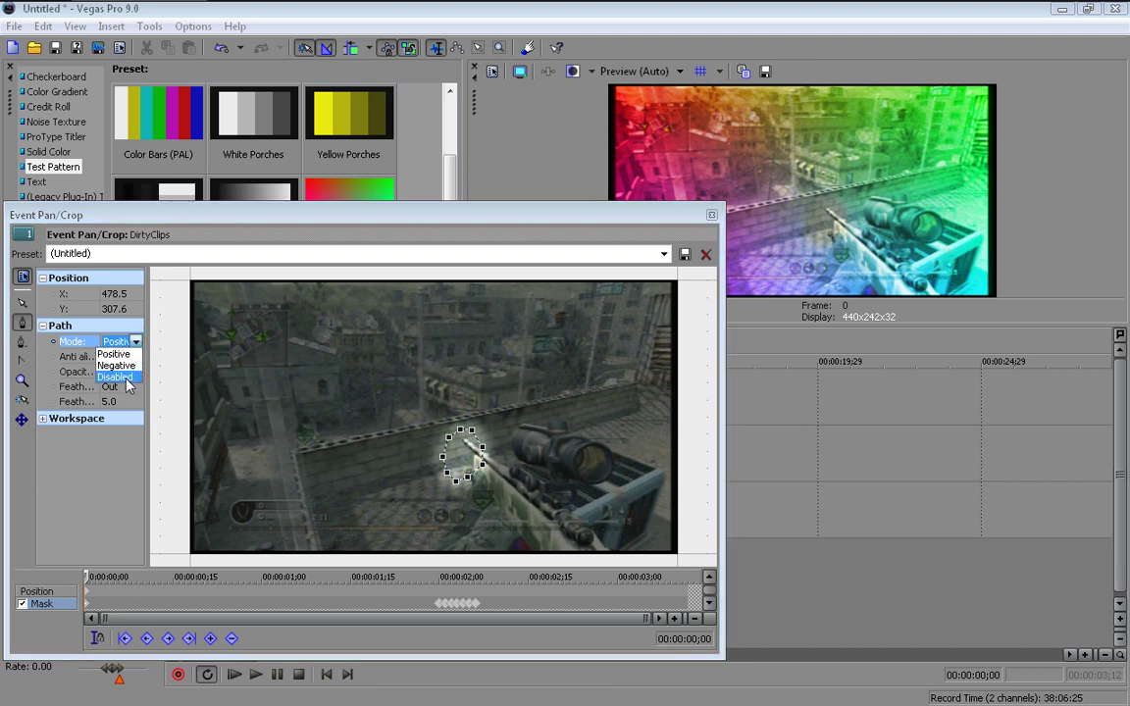
click(128, 384)
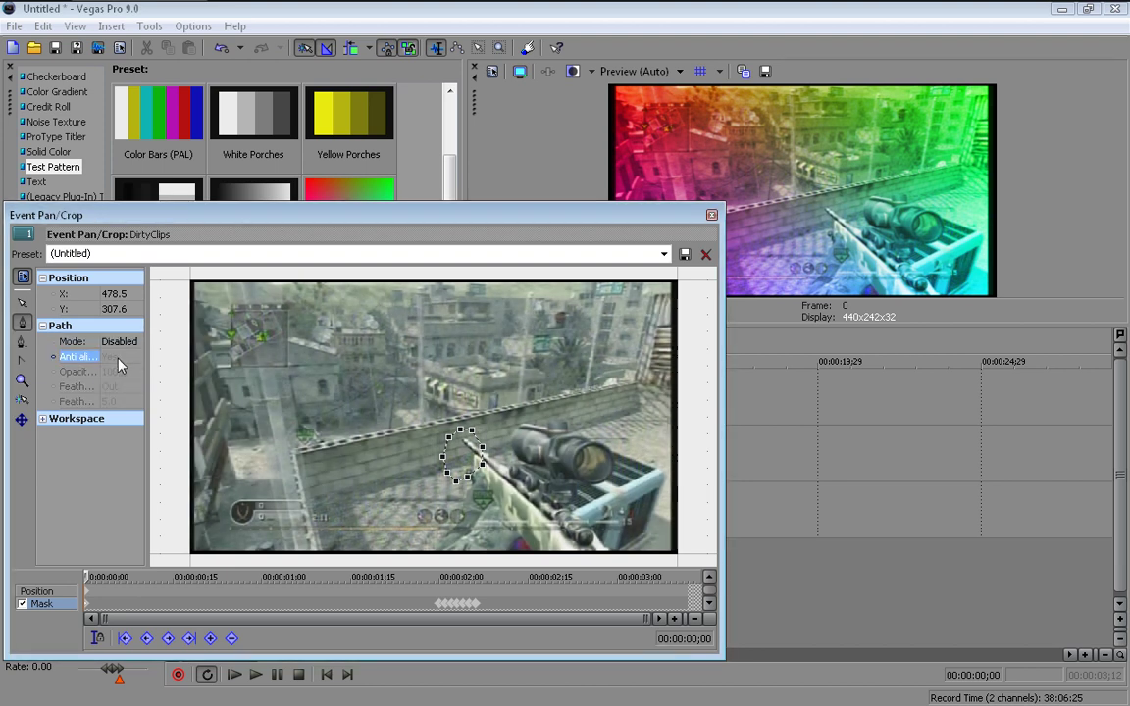
- Return the muzzle mask to Positive mode and turn off its anti-aliasing
click(119, 342)
click(120, 356)
click(122, 358)
click(127, 385)
- Set the muzzle mask's opacity to 0.0 and its feathering amount to 50.0
click(123, 374)
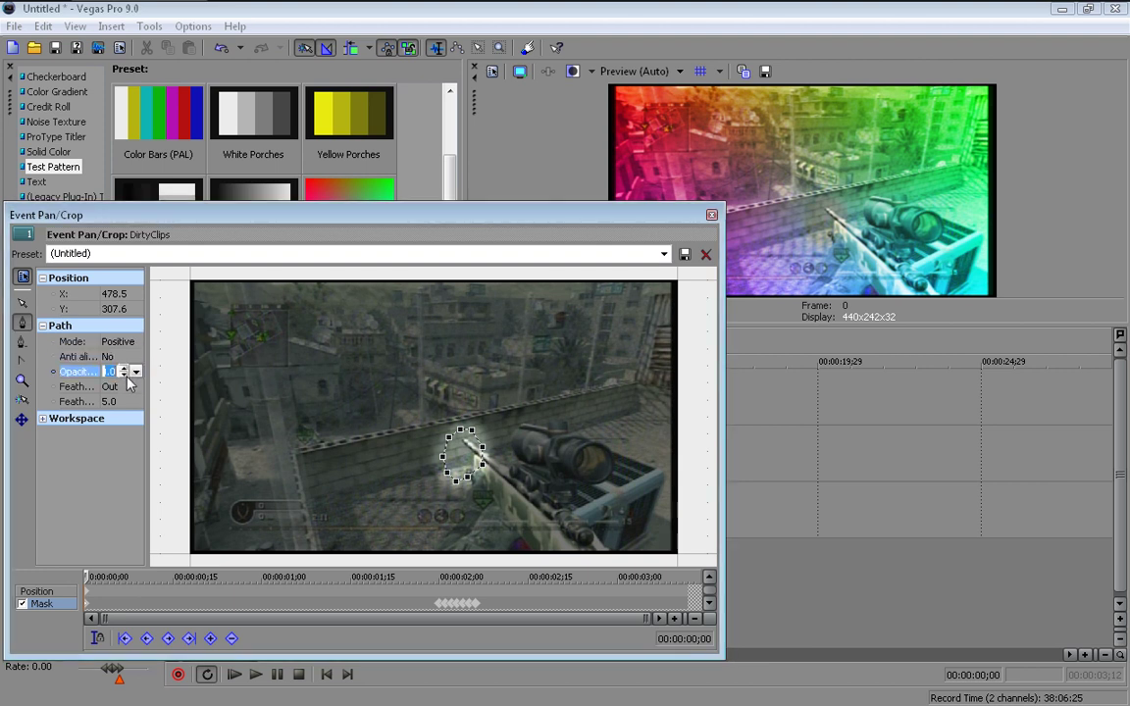
click(135, 372)
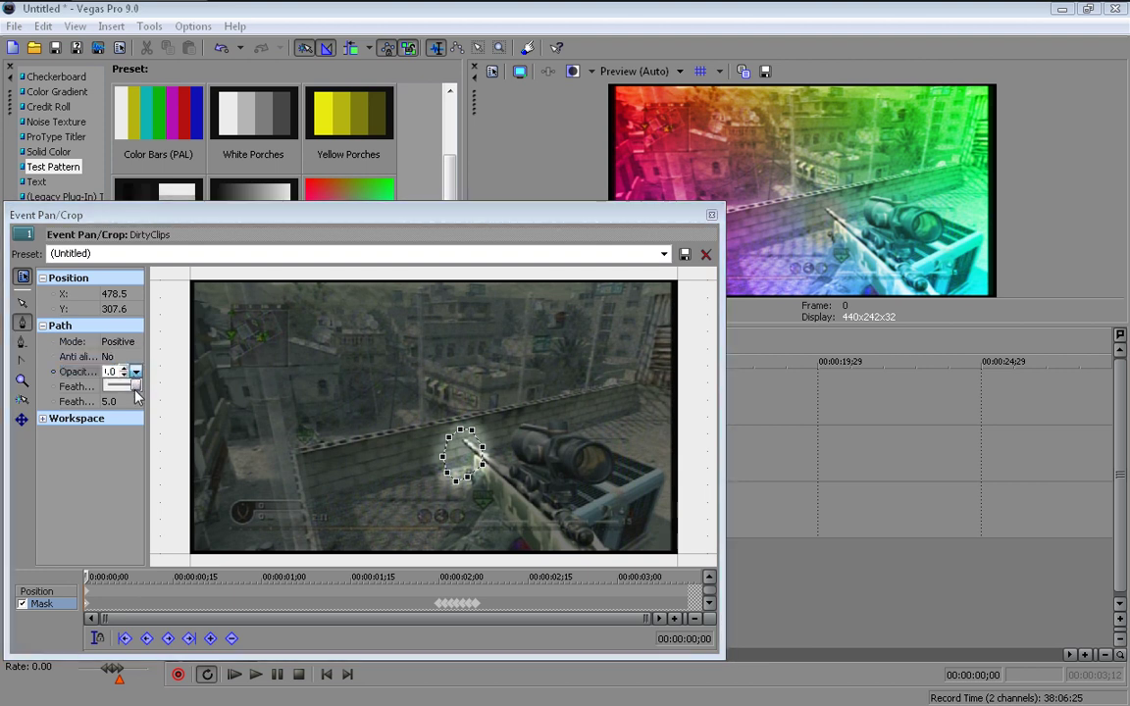
drag(137, 387, 98, 384)
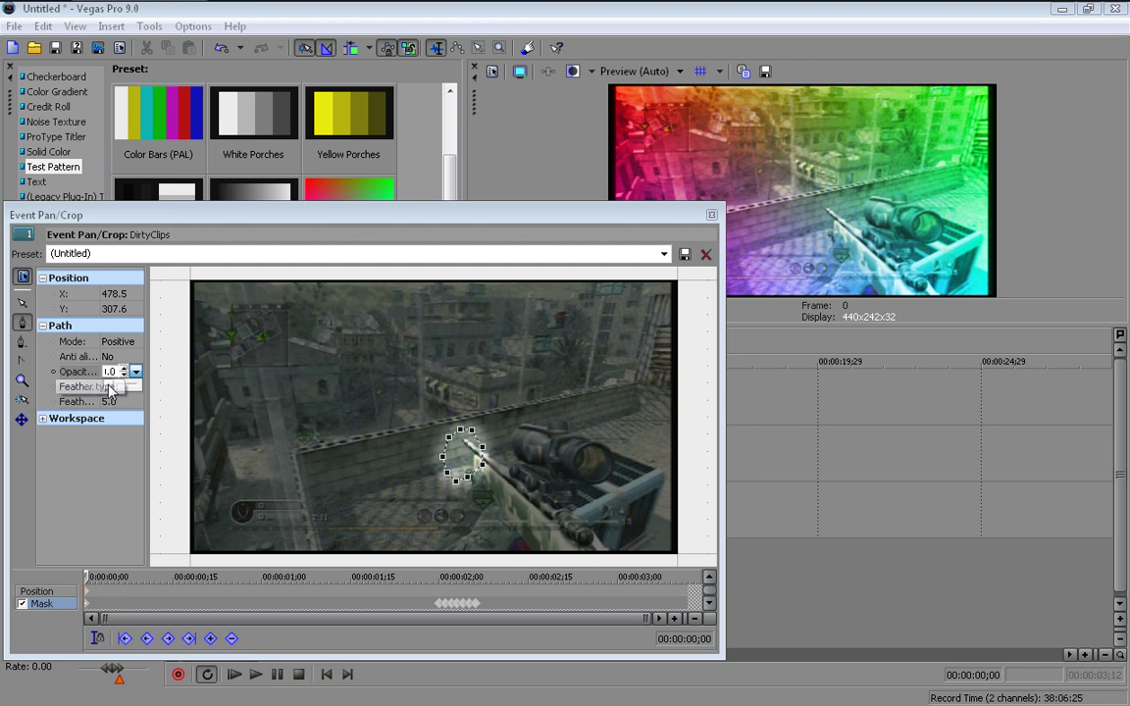
click(123, 402)
click(136, 402)
drag(114, 419, 162, 429)
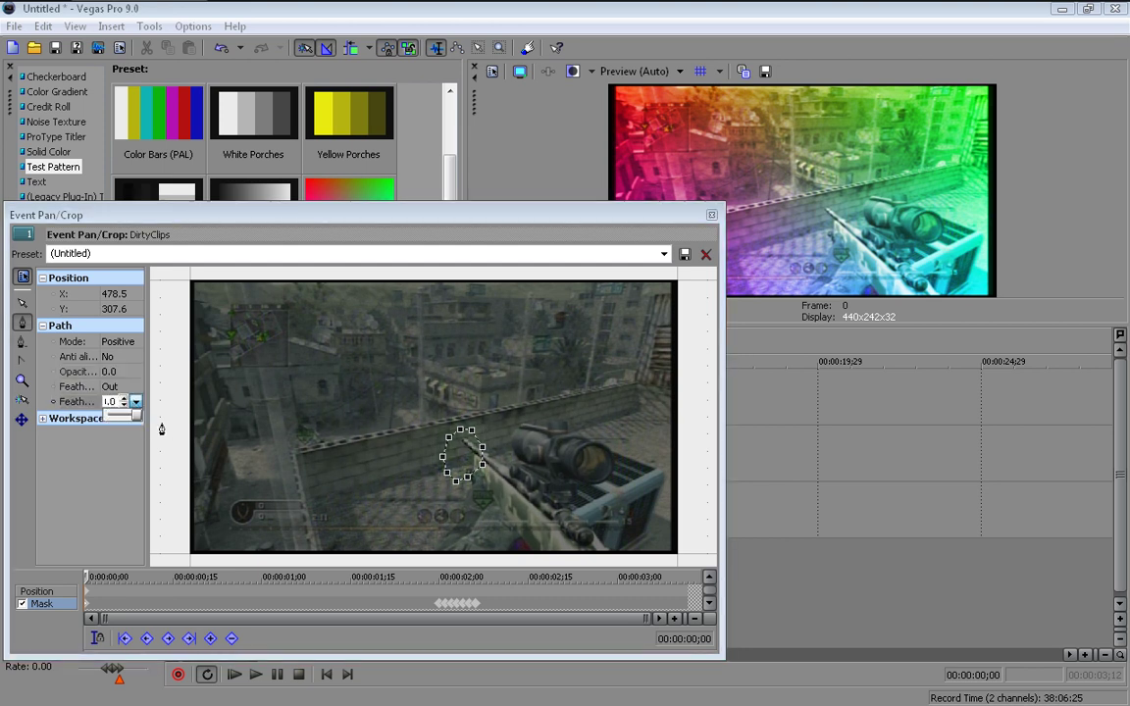
- Set the muzzle mask's feather type to None
click(116, 387)
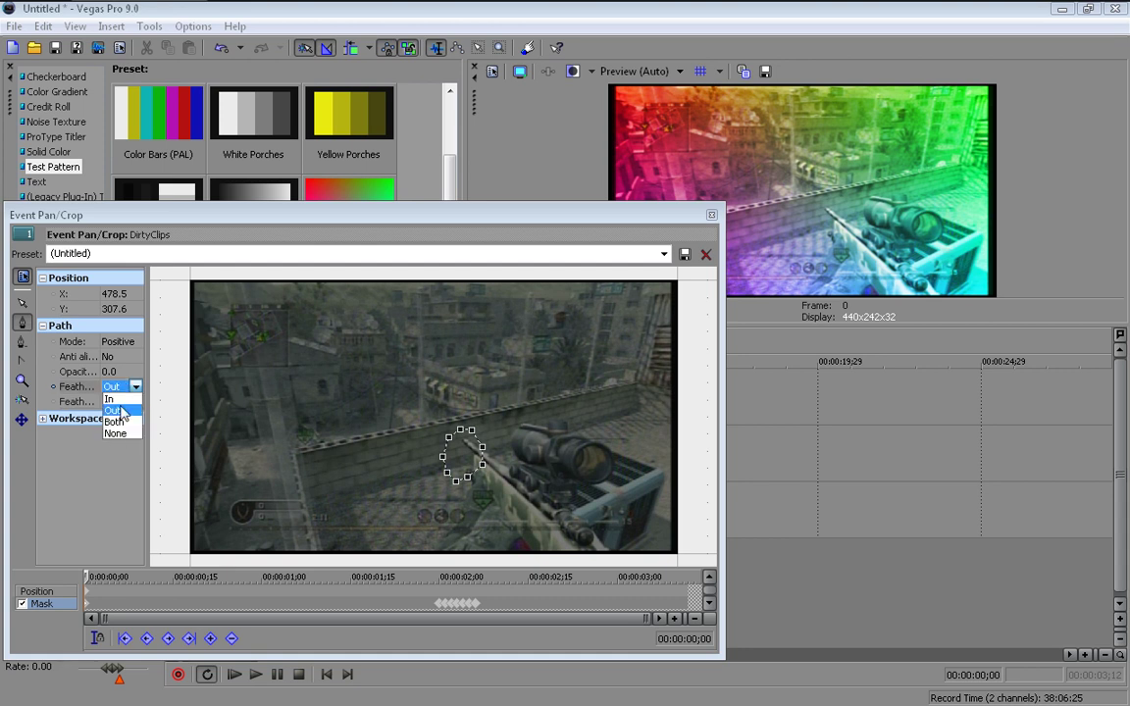
click(114, 434)
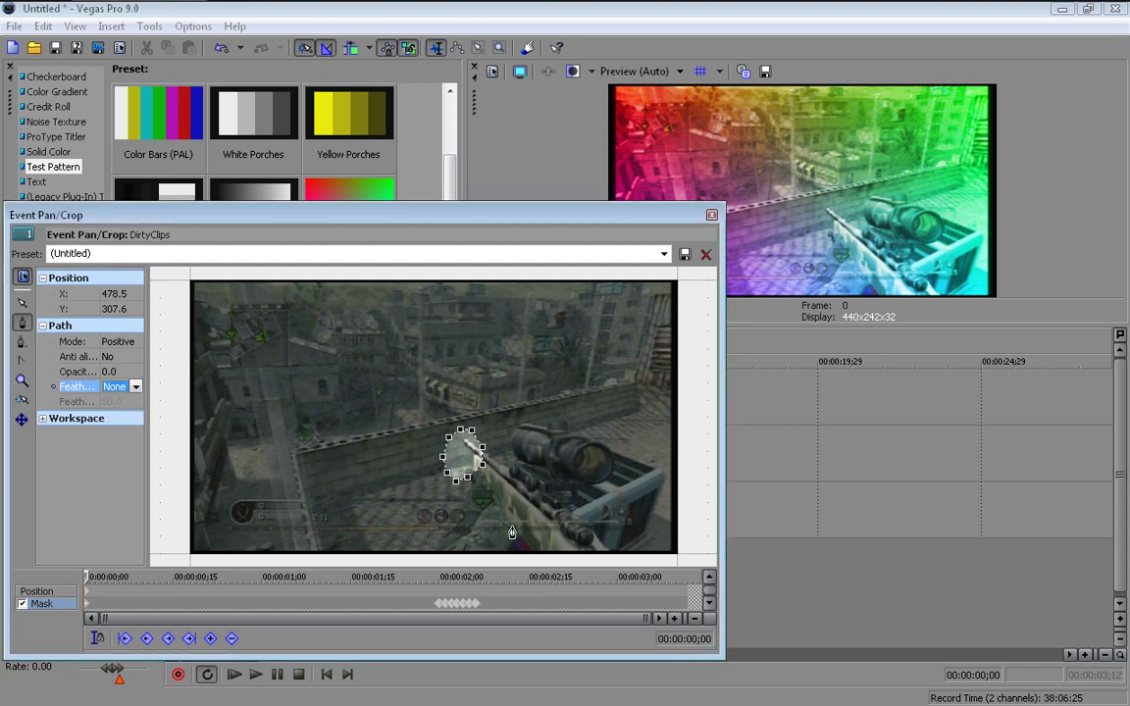
click(97, 498)
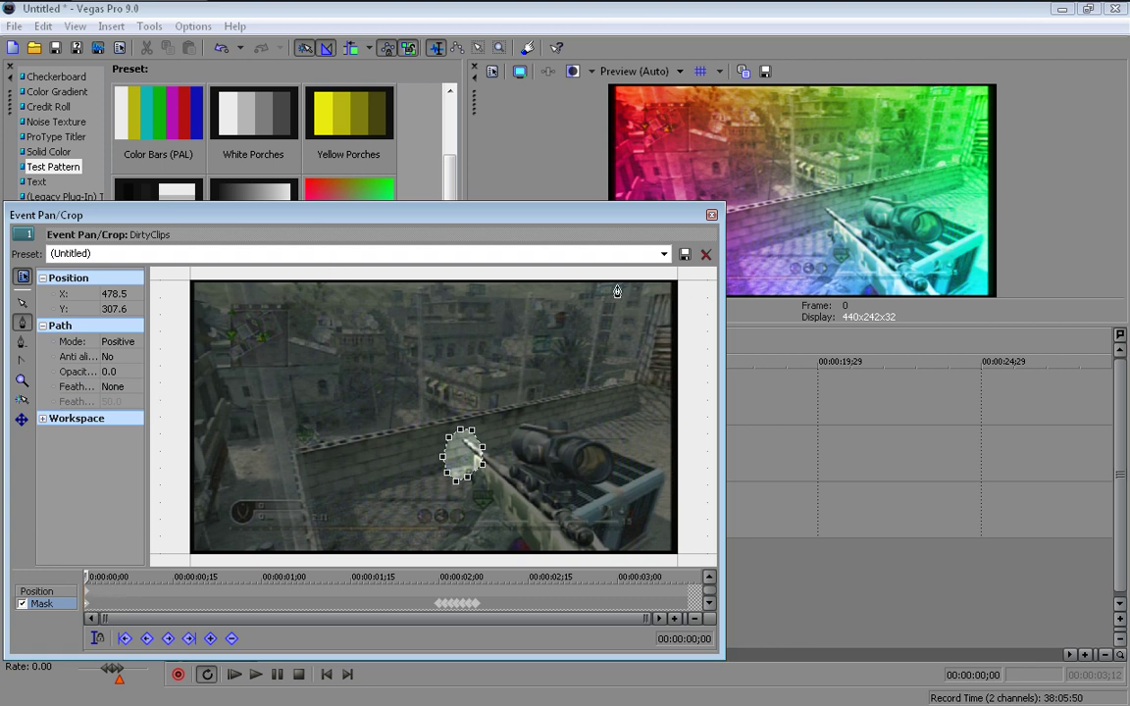
- Reset the mask at 00:00:00;00 with the (Default) preset and close the Event Pan/Crop window
click(601, 254)
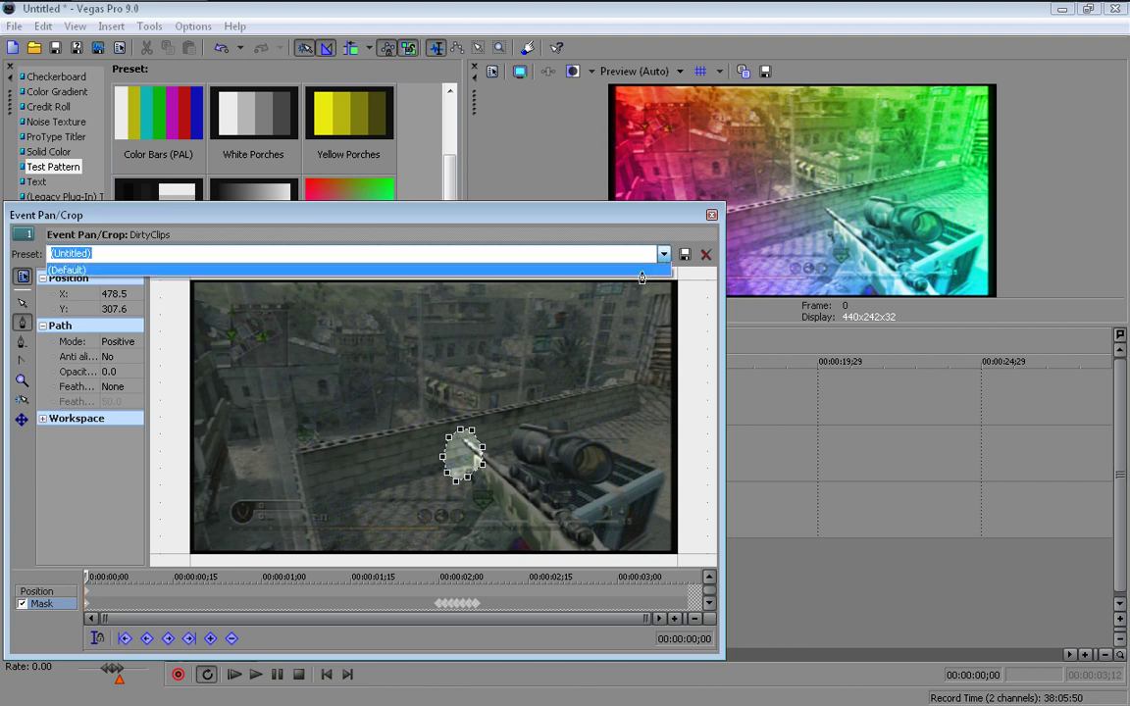
click(642, 272)
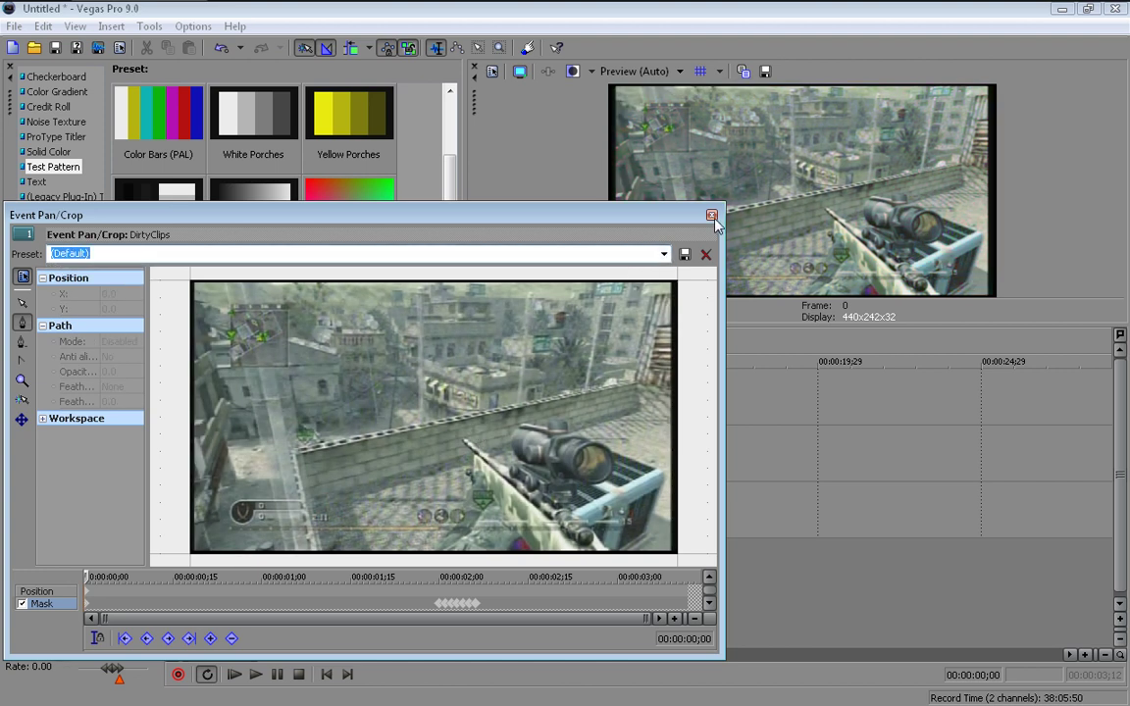
click(712, 215)
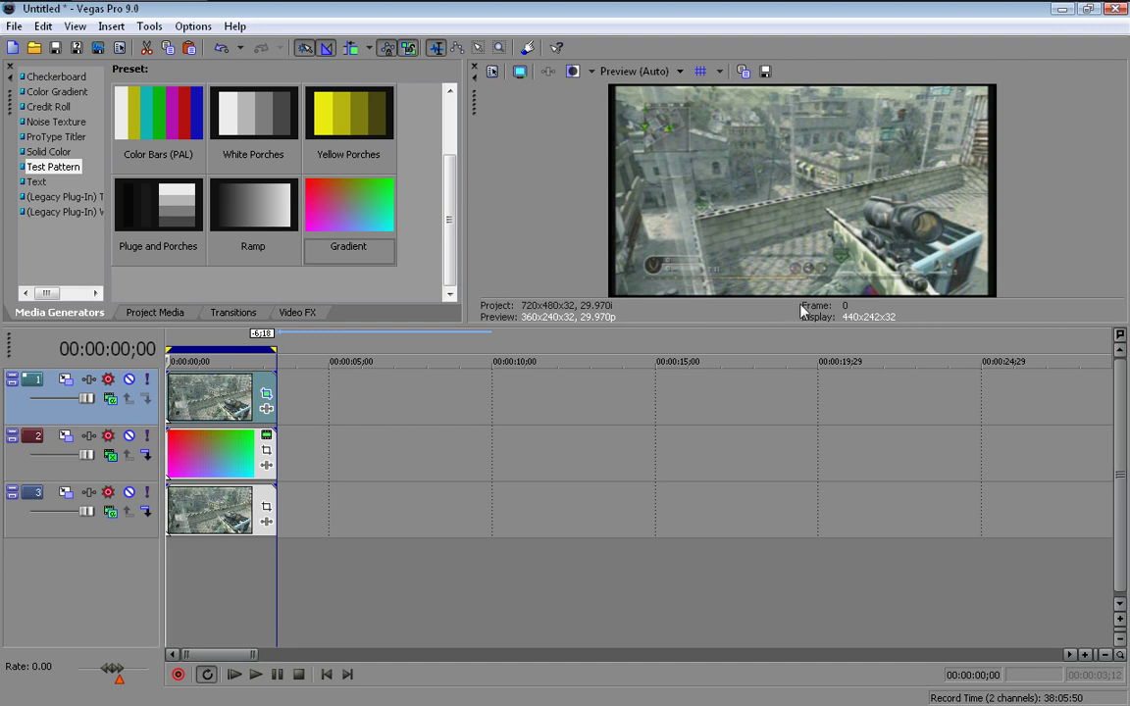
- Enlarge the video preview area and play the clip from the start, pausing near 00:00:02;26
drag(785, 325, 785, 351)
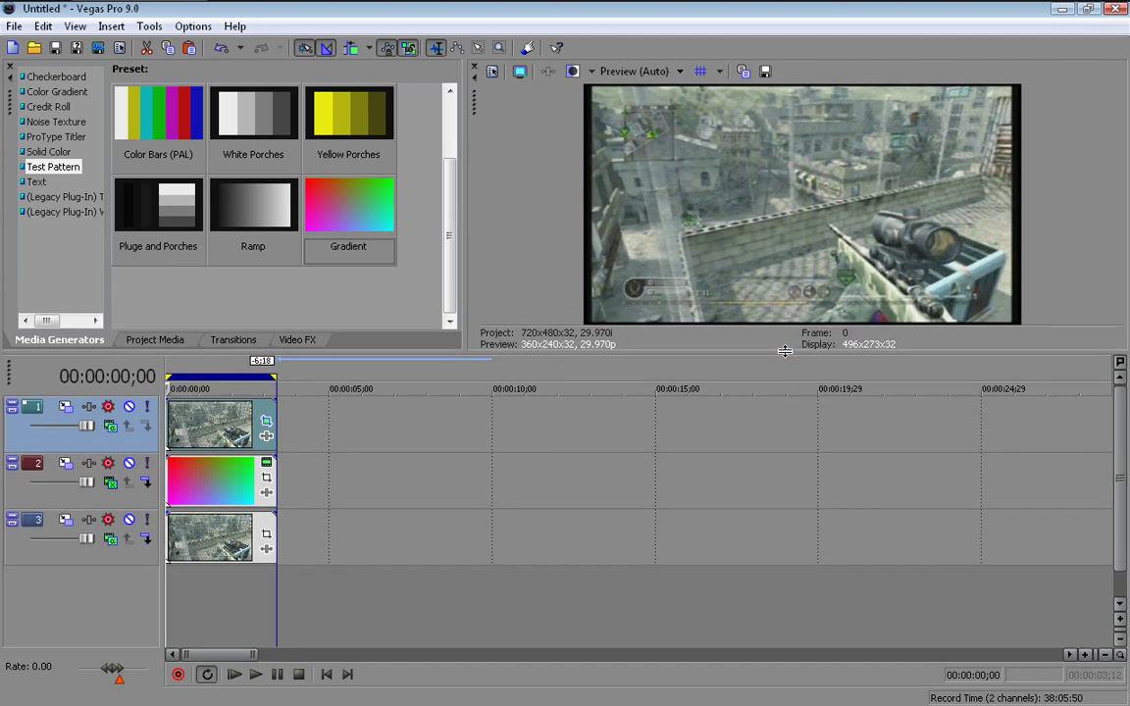
key(space)
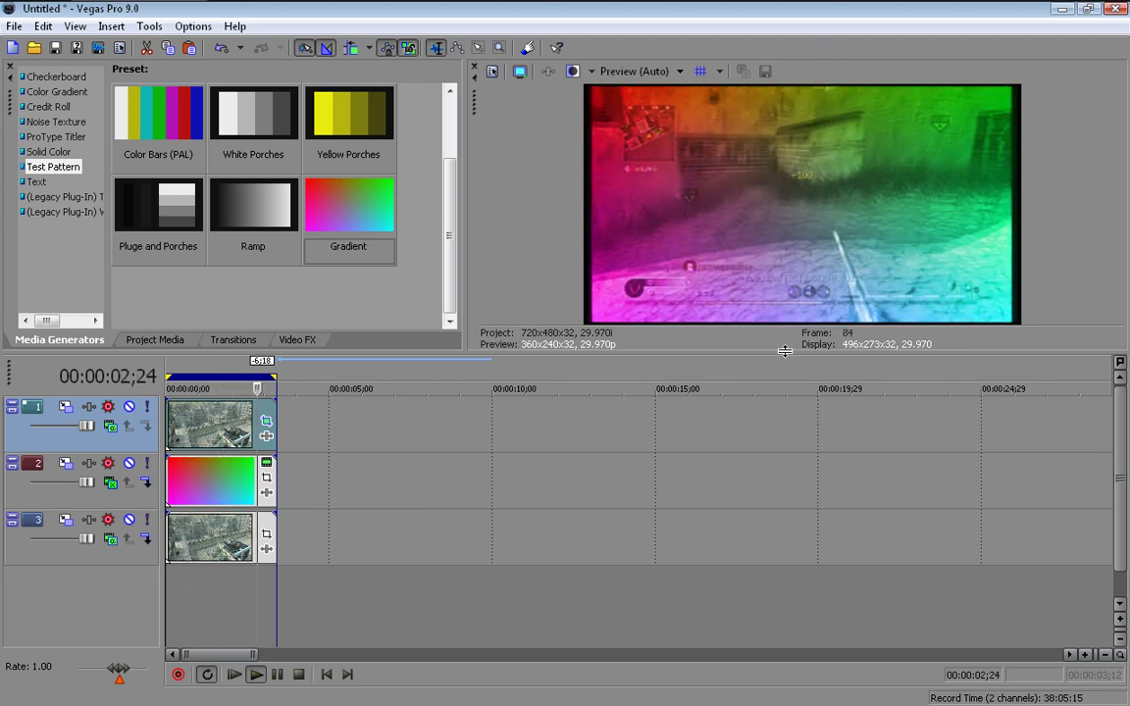
key(Return)
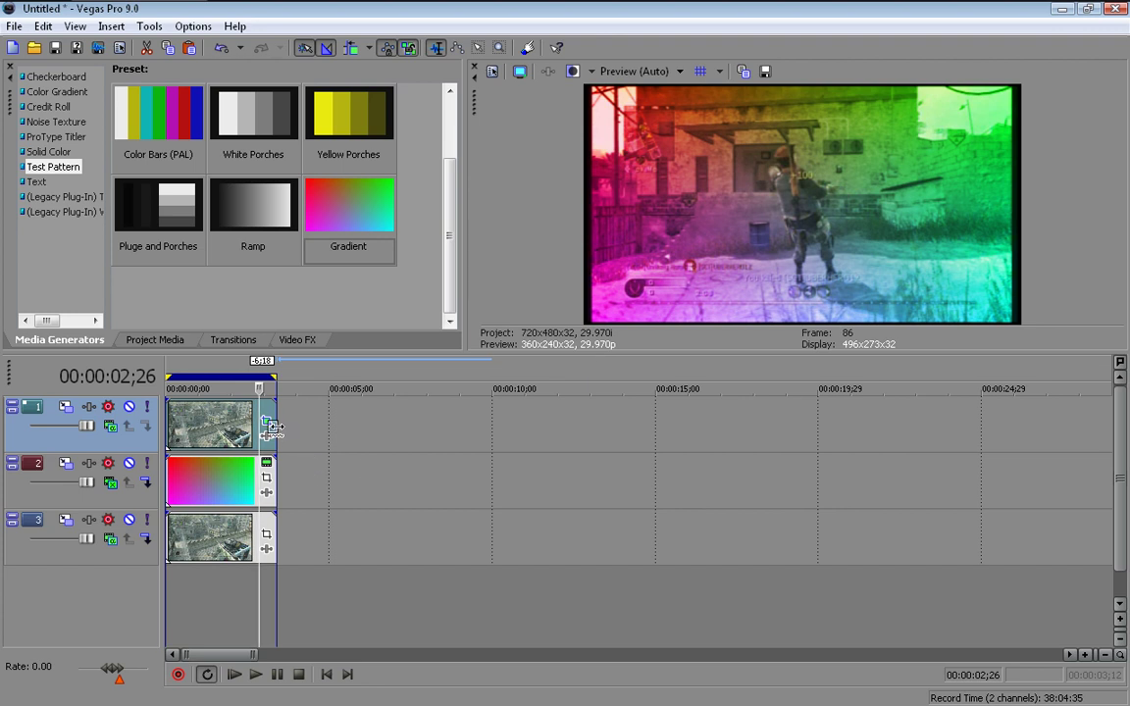
- Extend the events on all three tracks to about 00:00:07;01 and set the loop region to their full length
drag(272, 427, 394, 436)
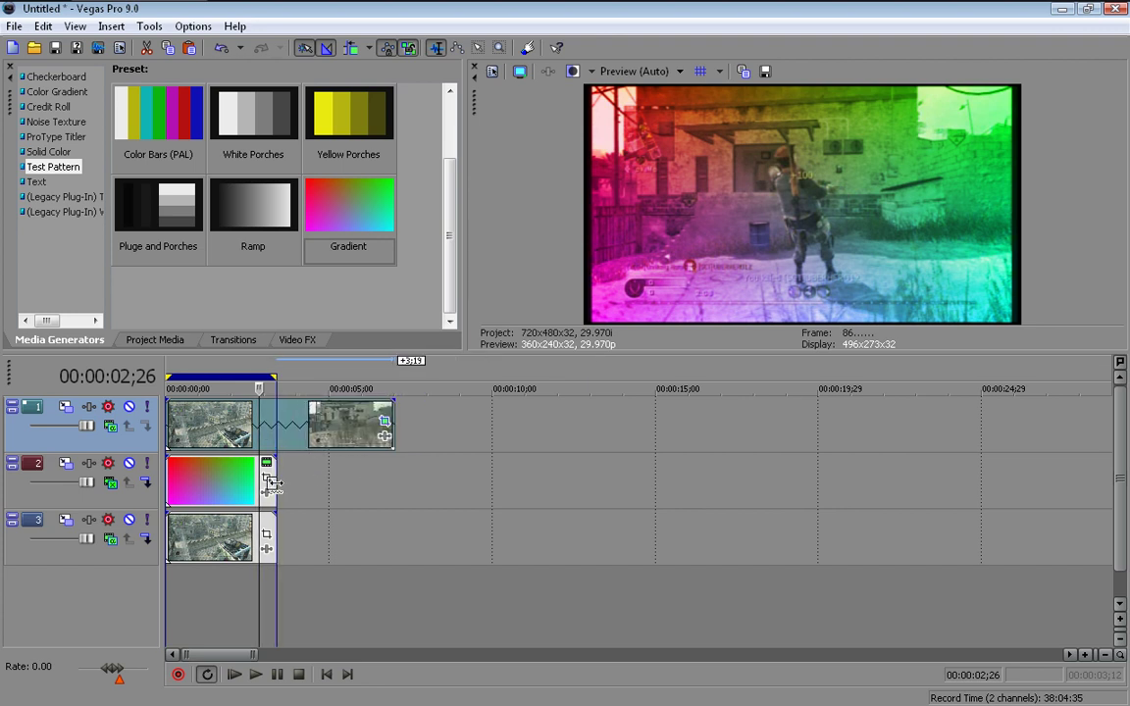
drag(273, 481, 394, 481)
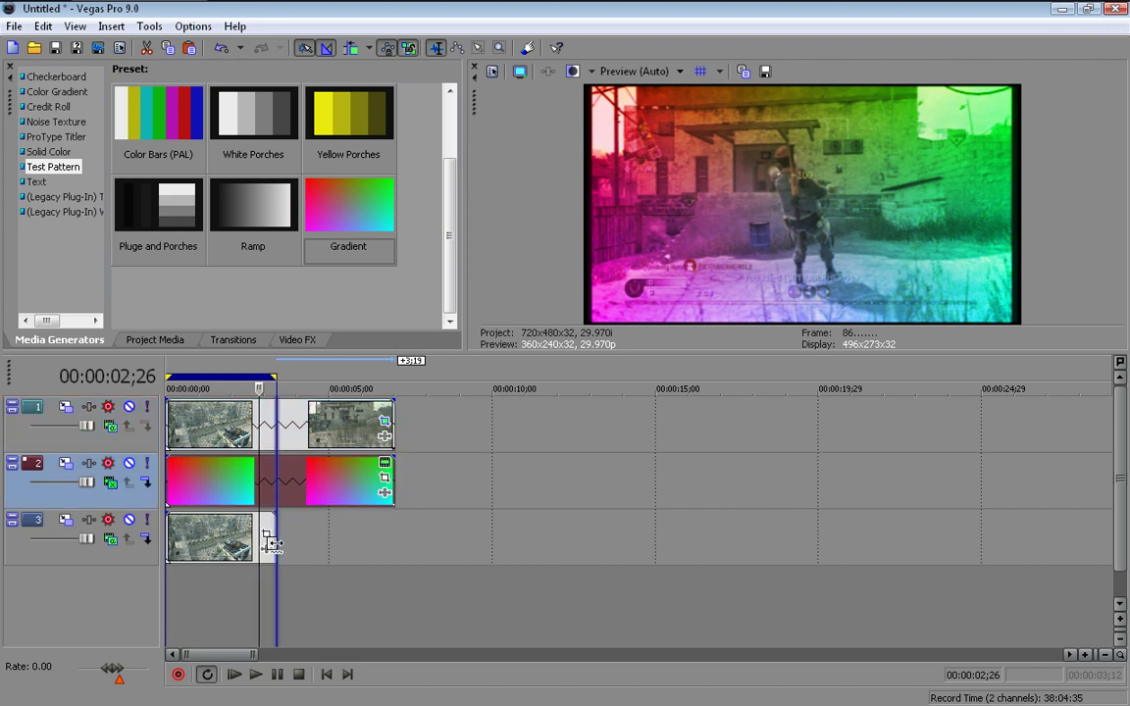
drag(269, 538, 387, 537)
double_click(323, 543)
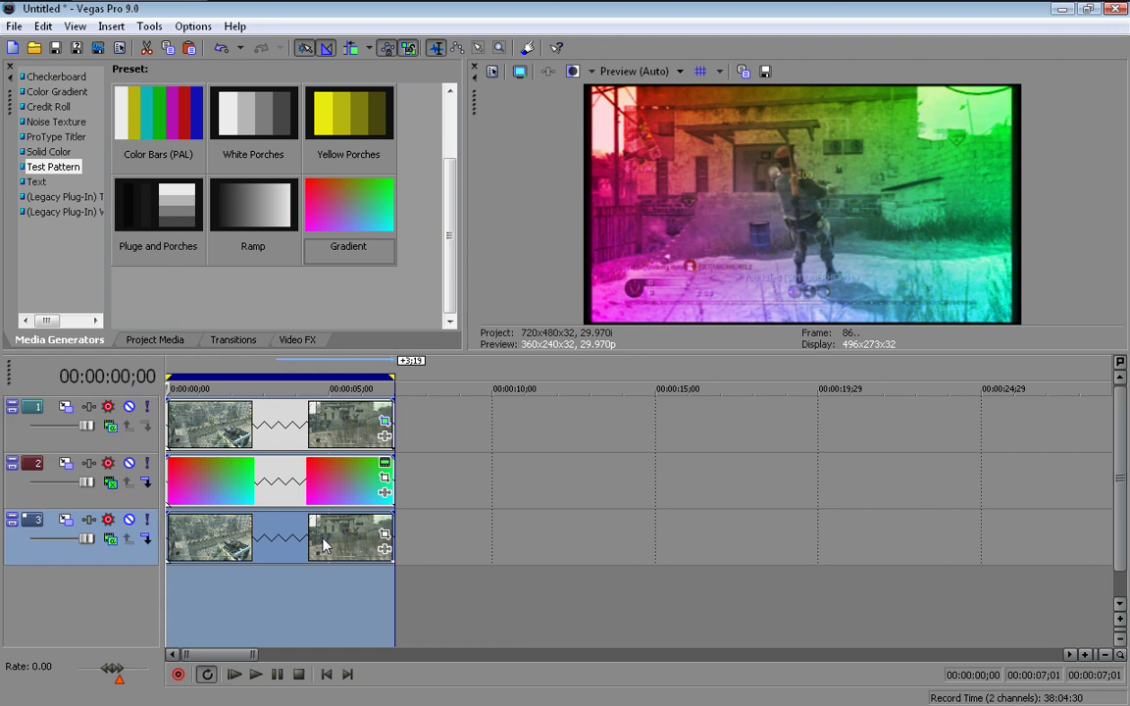
- Play the extended composite repeatedly, pausing to examine how the gradient spreads from the muzzle across the frame
key(space)
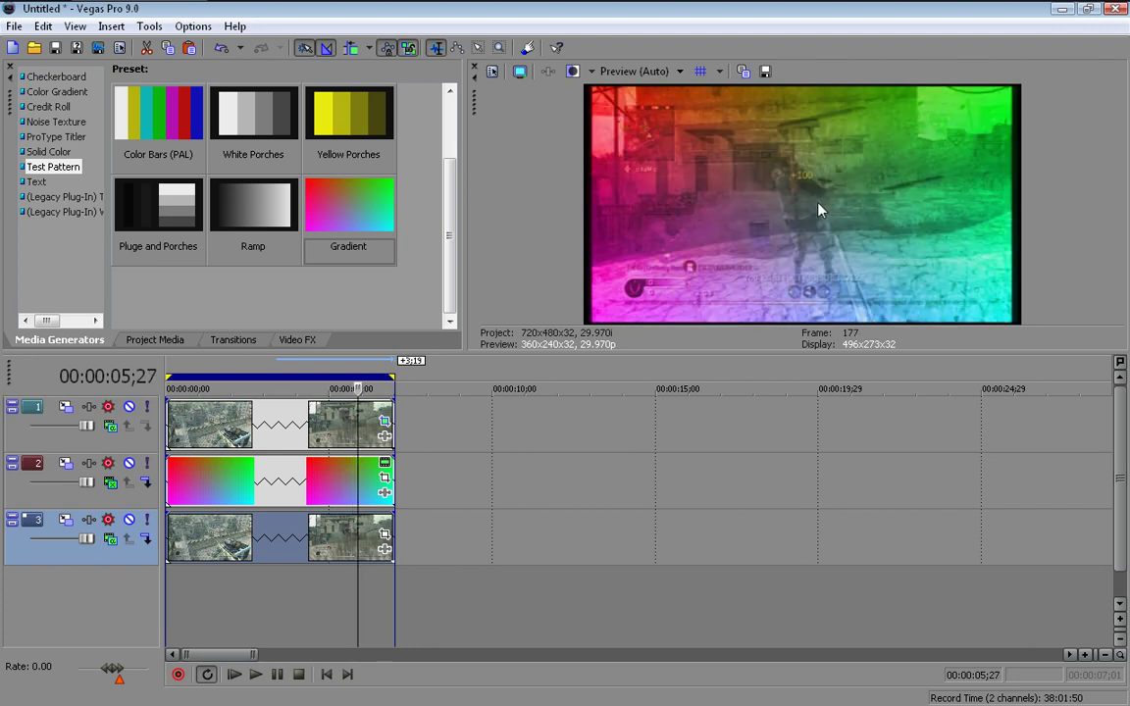
key(ctrl)
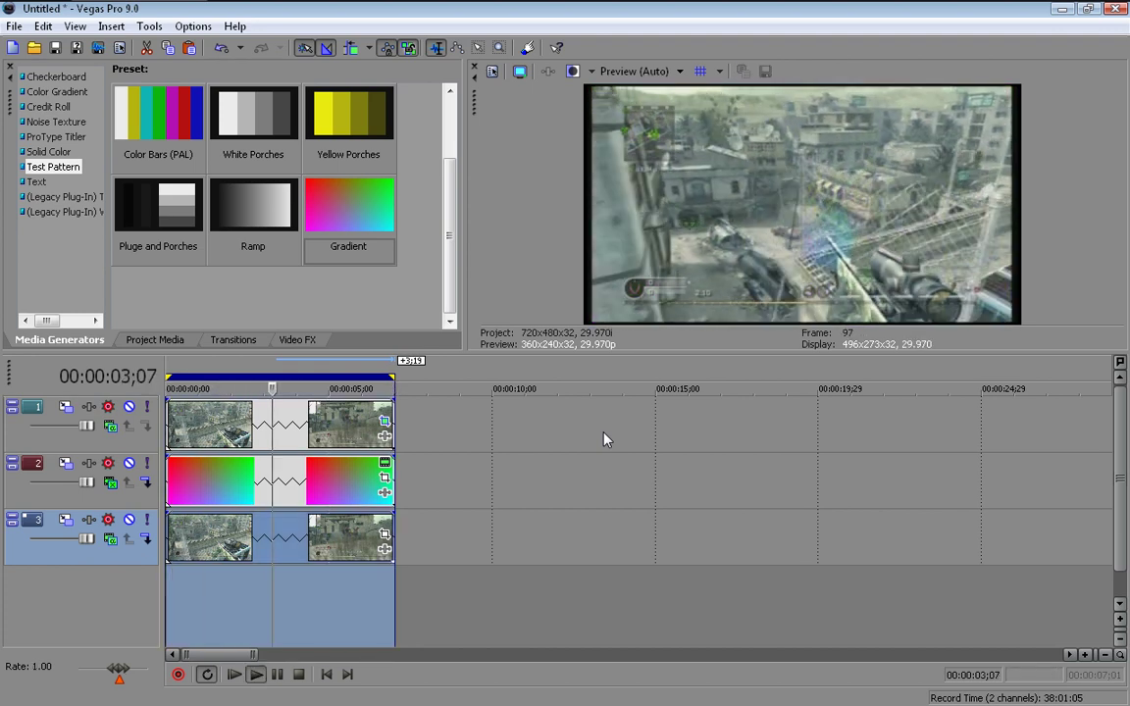
key(Return)
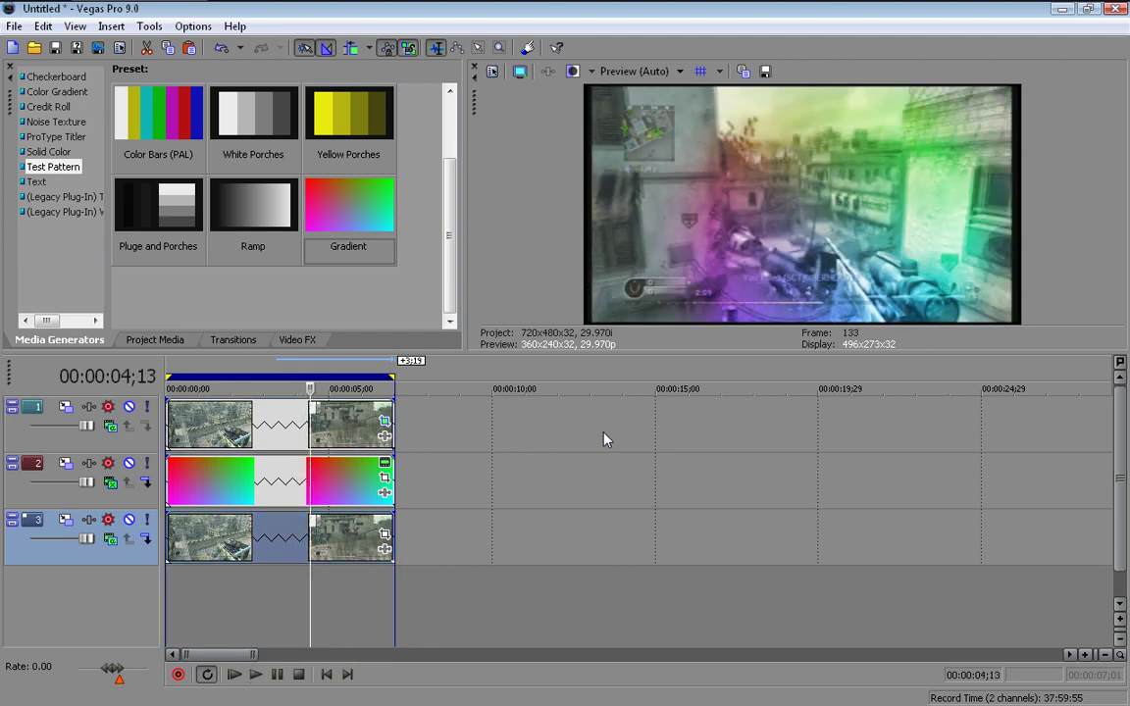
key(Return)
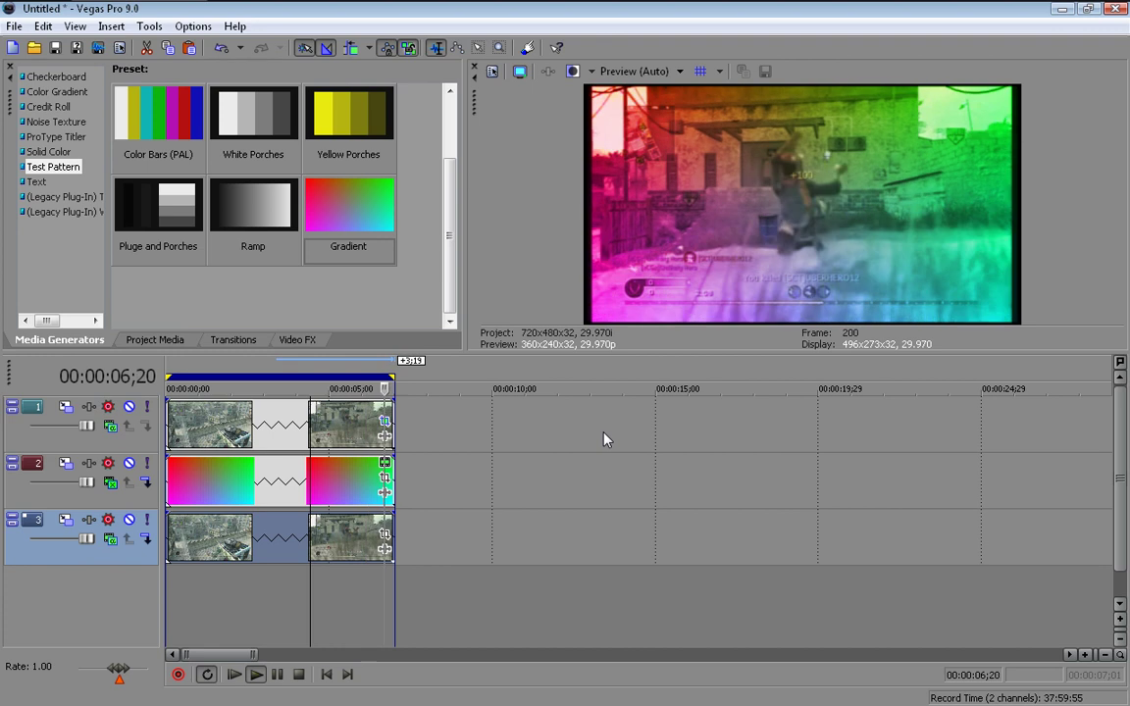
key(Return)
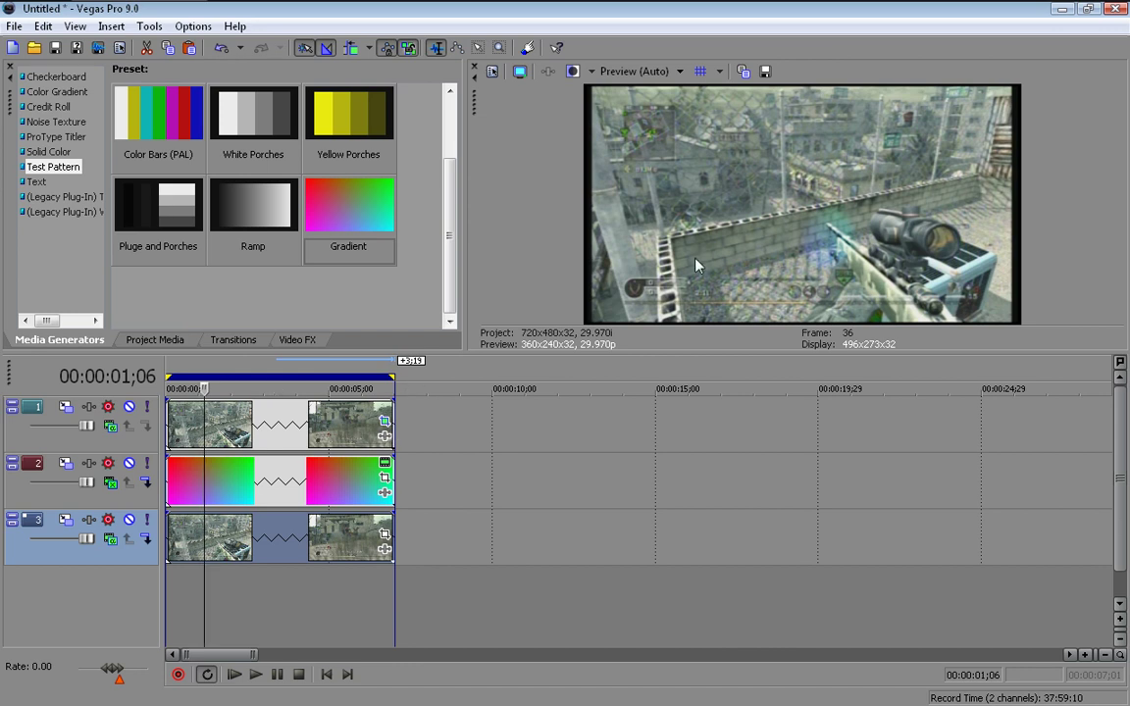
key(space)
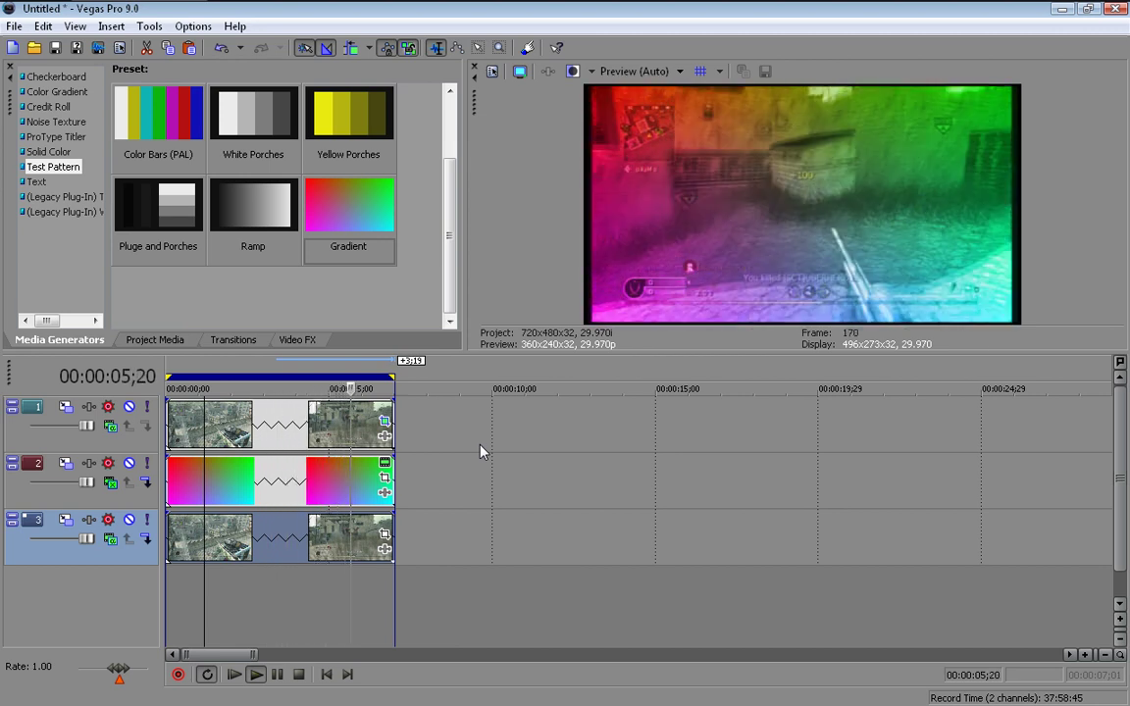
key(Return)
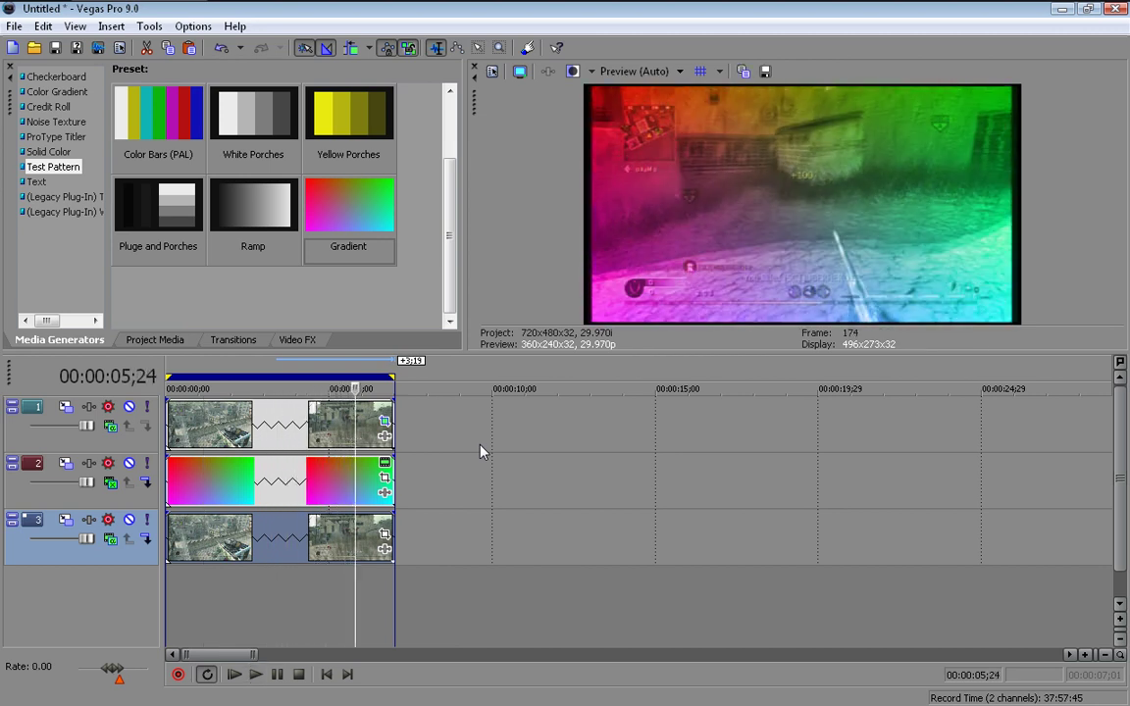
- Close Vegas Pro and return to the desktop
click(1118, 10)
click(572, 303)
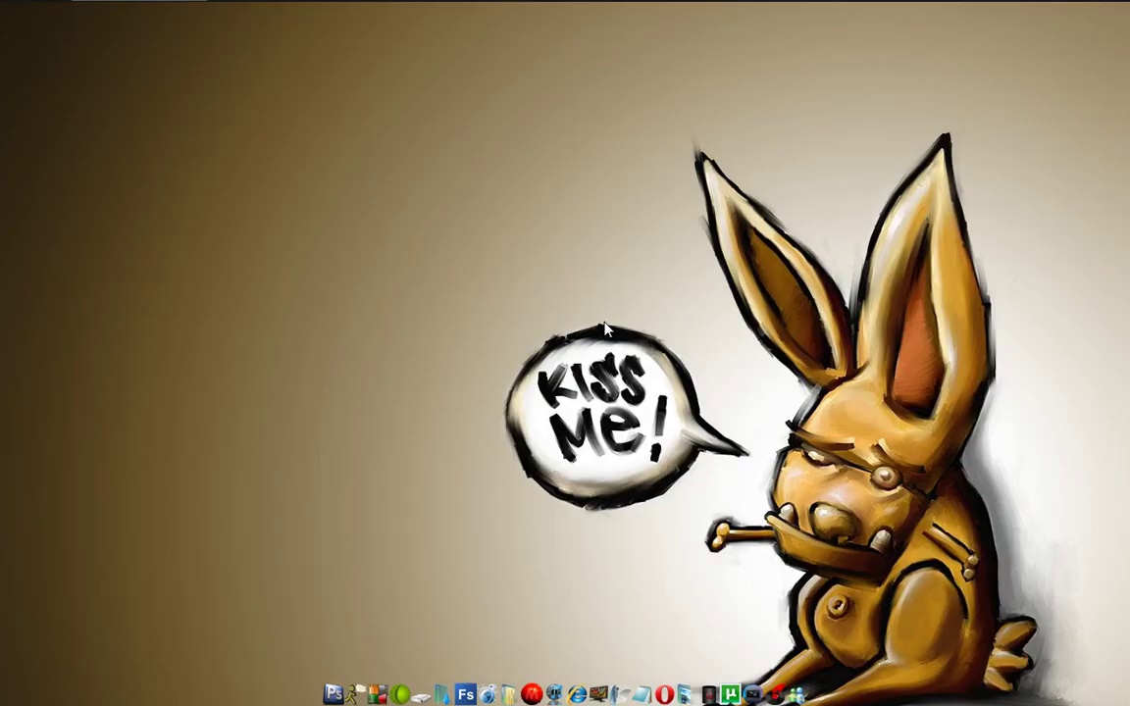
mouse_move(811, 12)
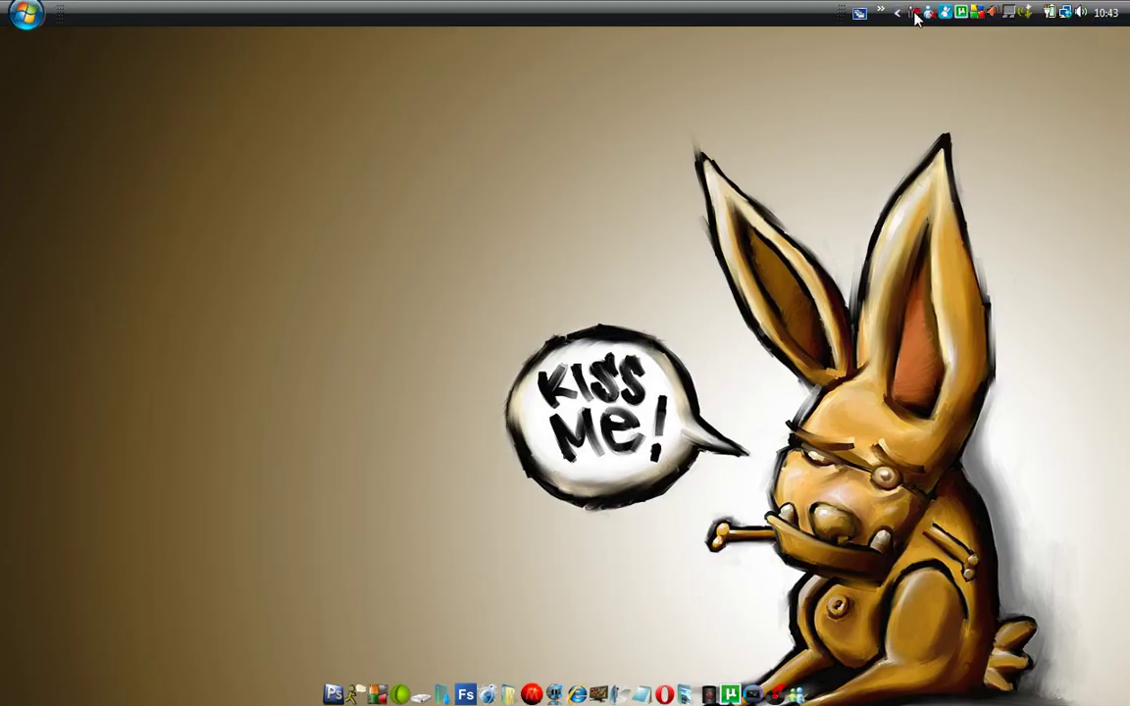
right_click(914, 14)
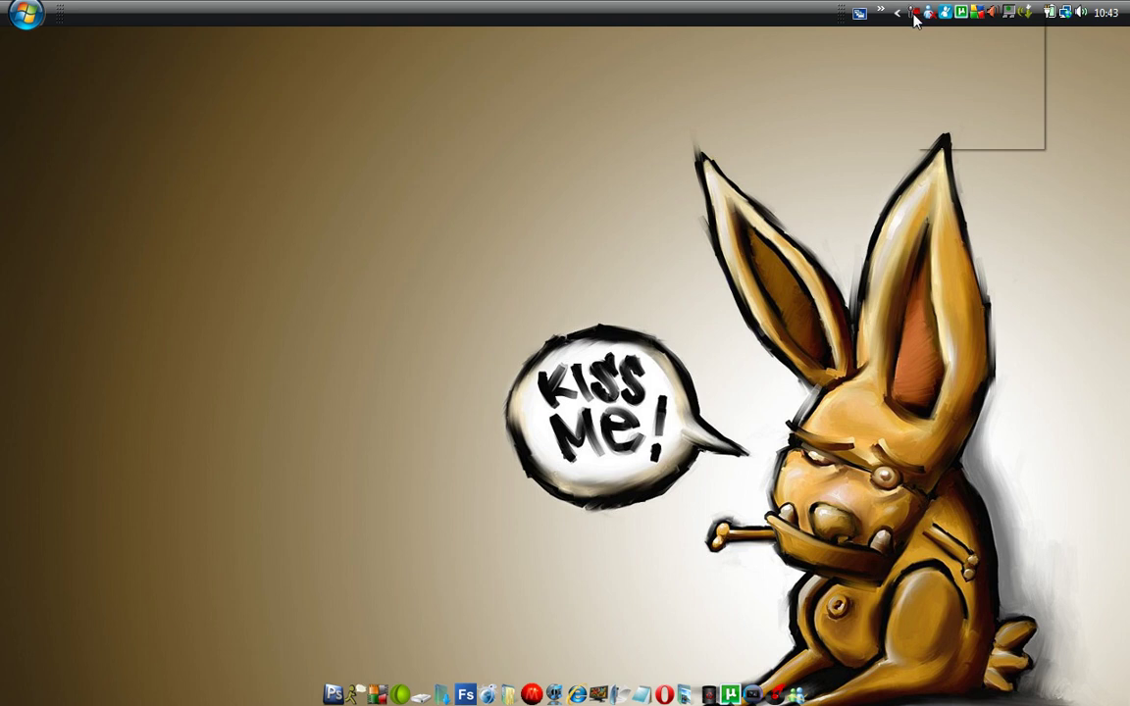